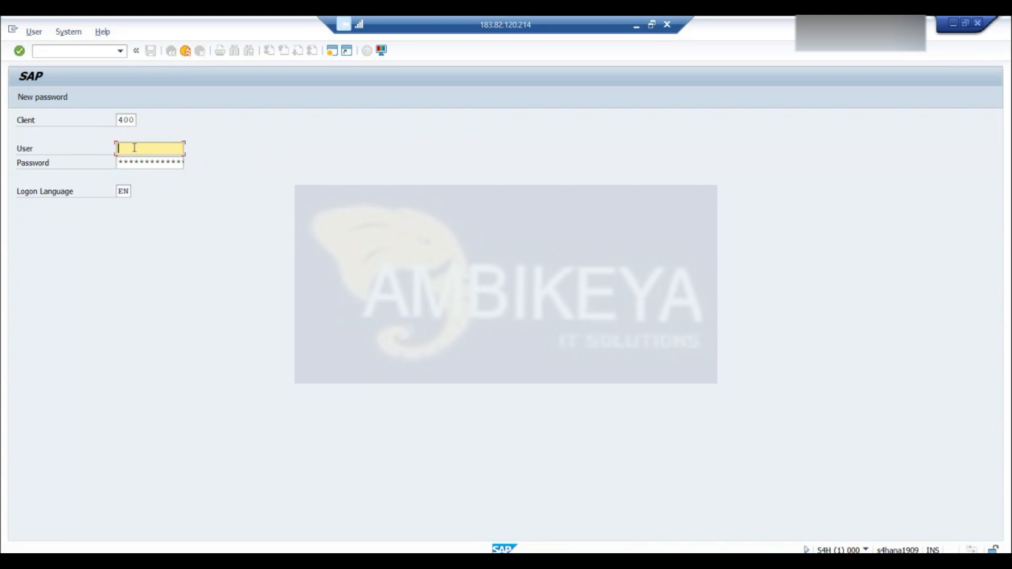
# Log on to client 400 with the account's user name and password, and start transaction VA01
pyautogui.press('Down')
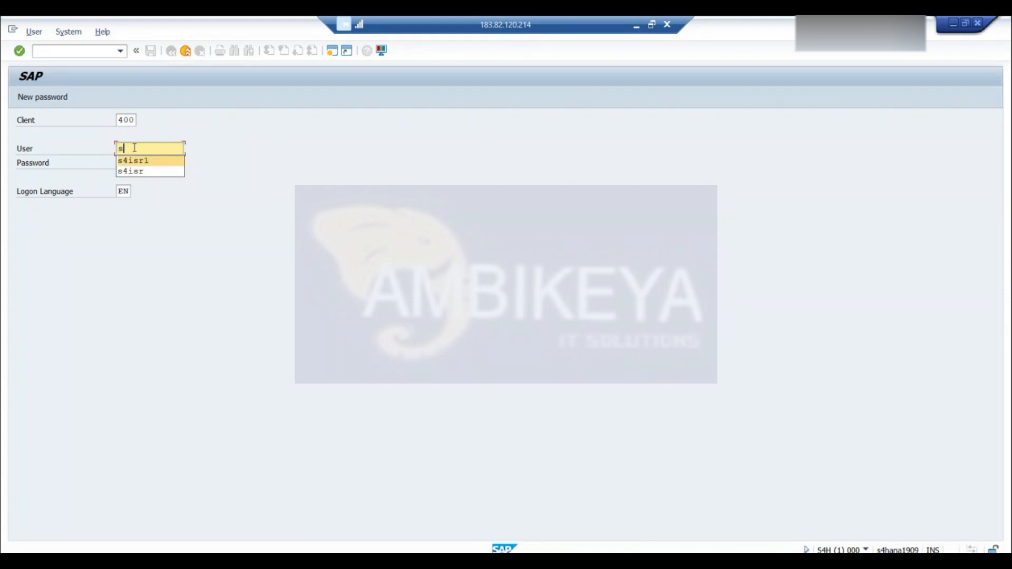
pyautogui.press('Return')
pyautogui.click(130, 163)
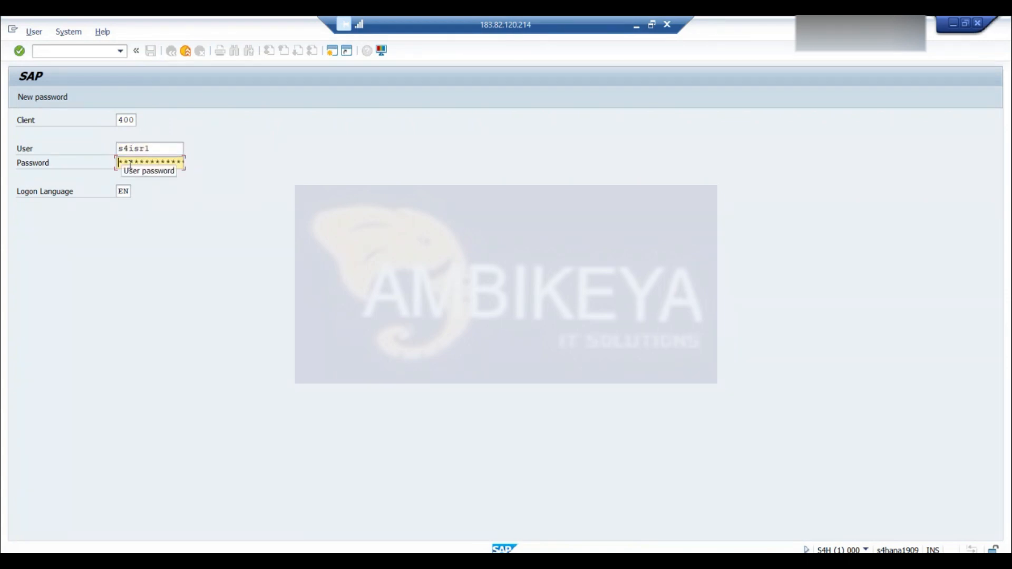
pyautogui.write('****')
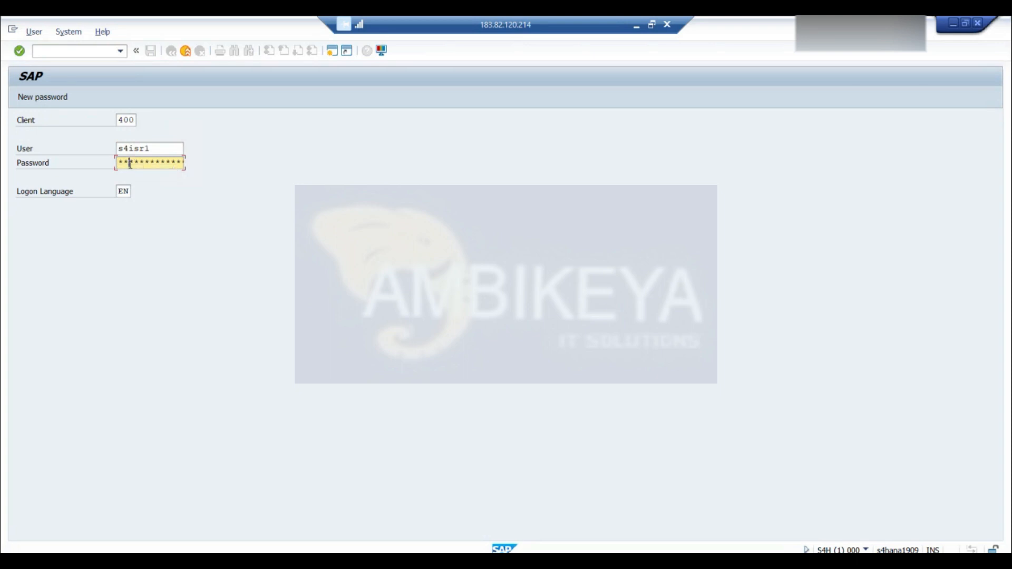
pyautogui.write('*****')
pyautogui.press('Return')
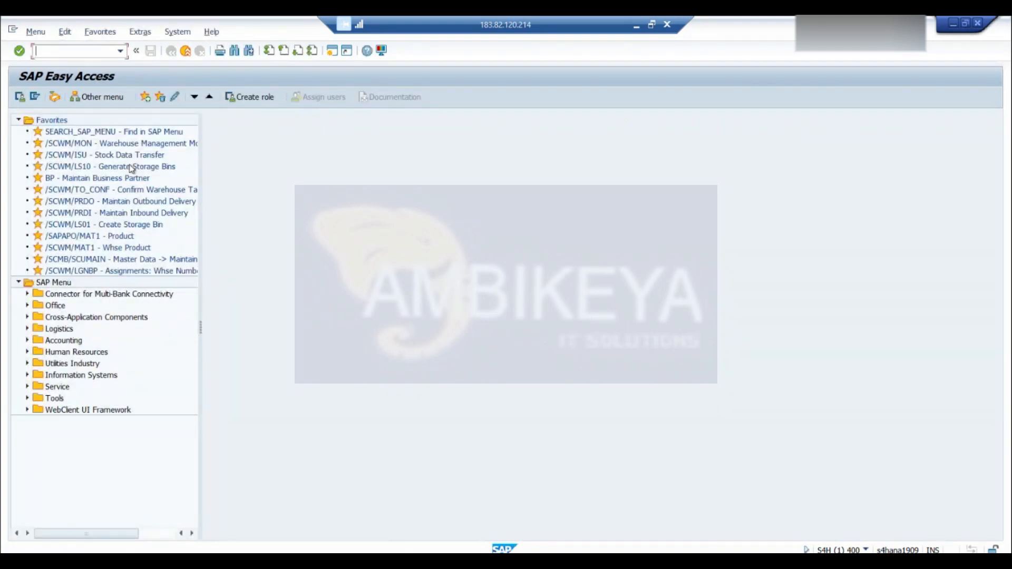
pyautogui.write('va01')
pyautogui.press('Return')
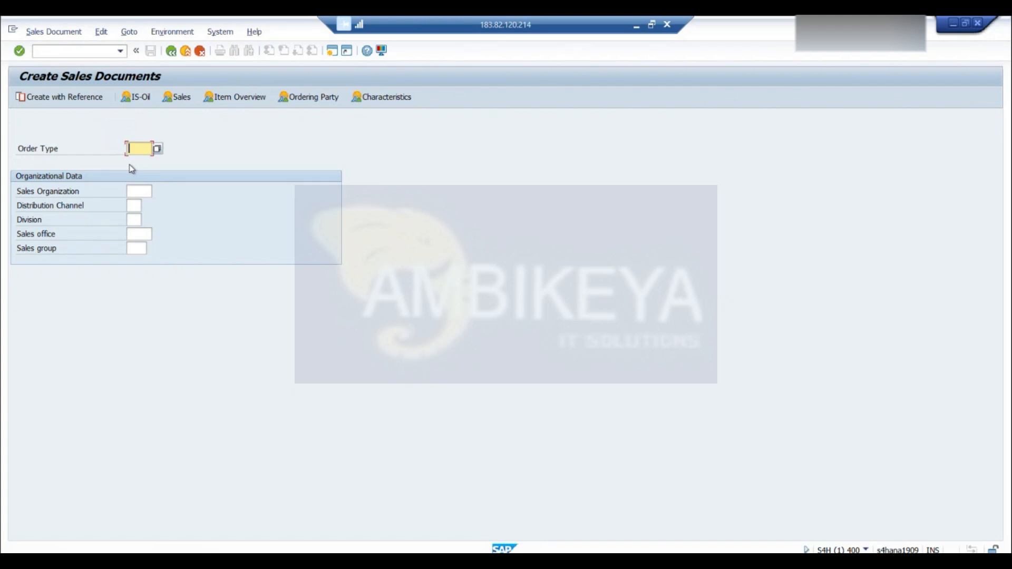
# Switch to the PowerPoint deck and review the sales order type slides from Cash Sales through the debit and returns processes
pyautogui.click(636, 29)
pyautogui.click(57, 375)
pyautogui.click(106, 477)
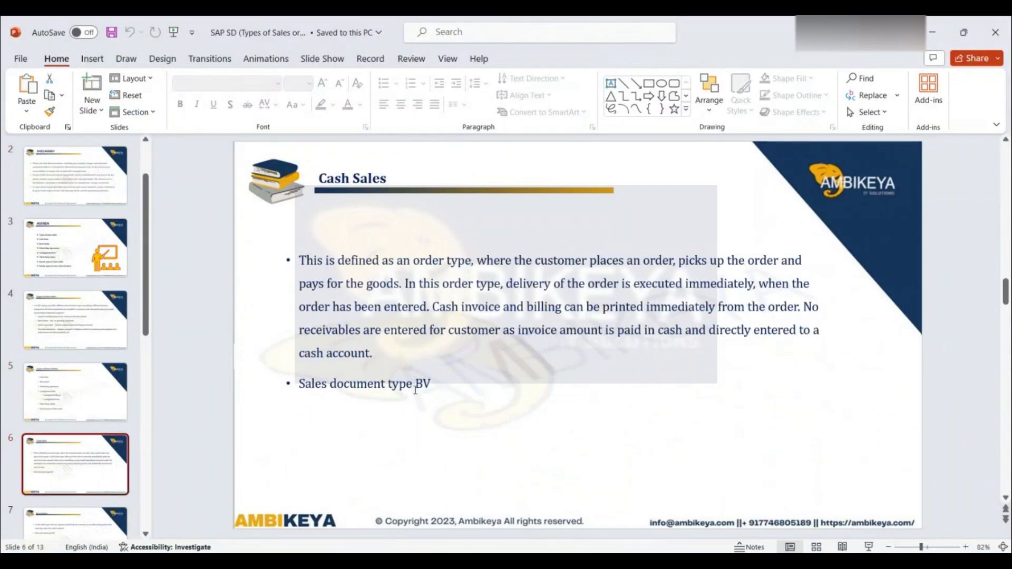
pyautogui.press('Down')
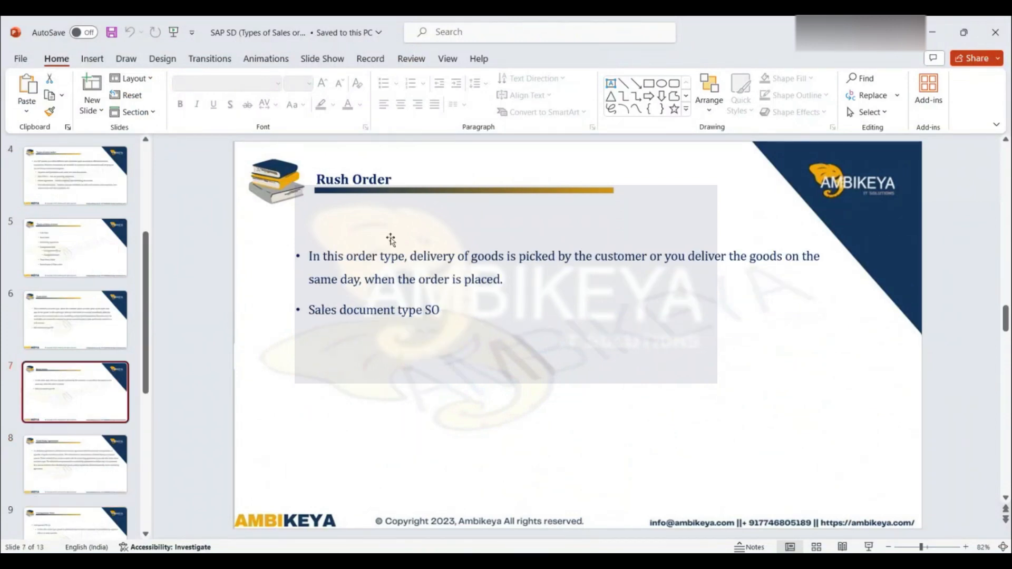
pyautogui.click(100, 471)
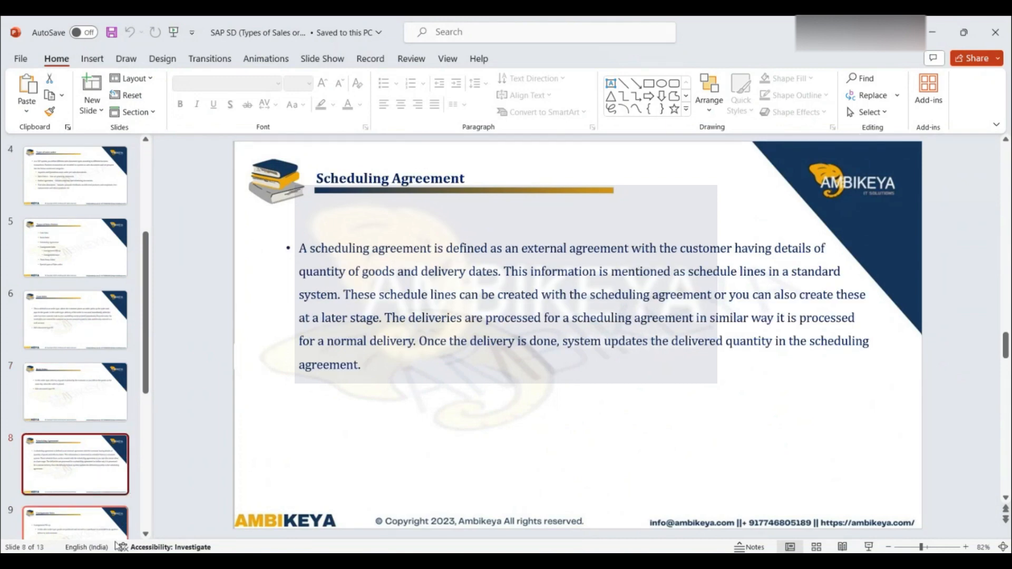
pyautogui.click(80, 528)
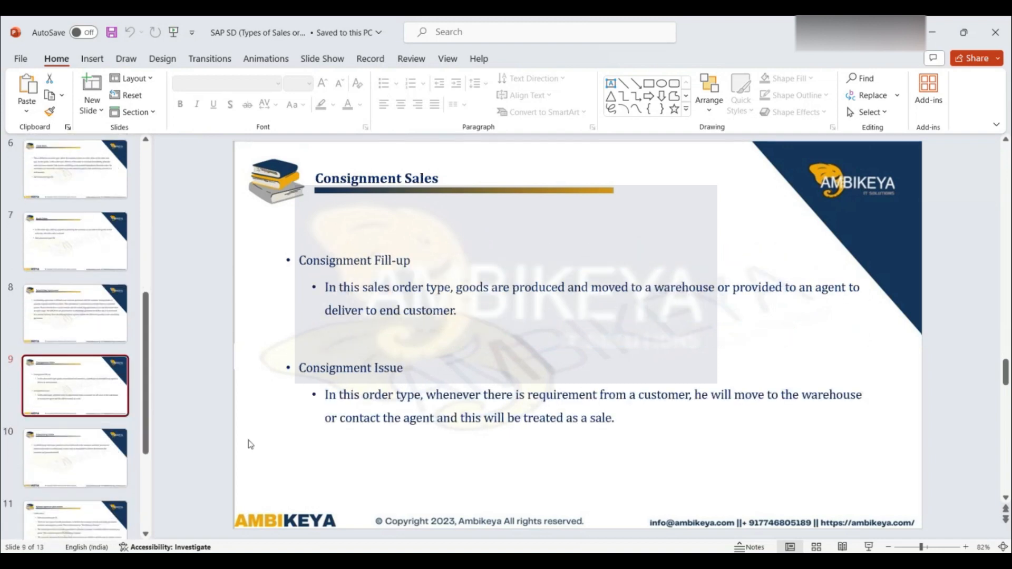
pyautogui.click(97, 471)
pyautogui.click(101, 512)
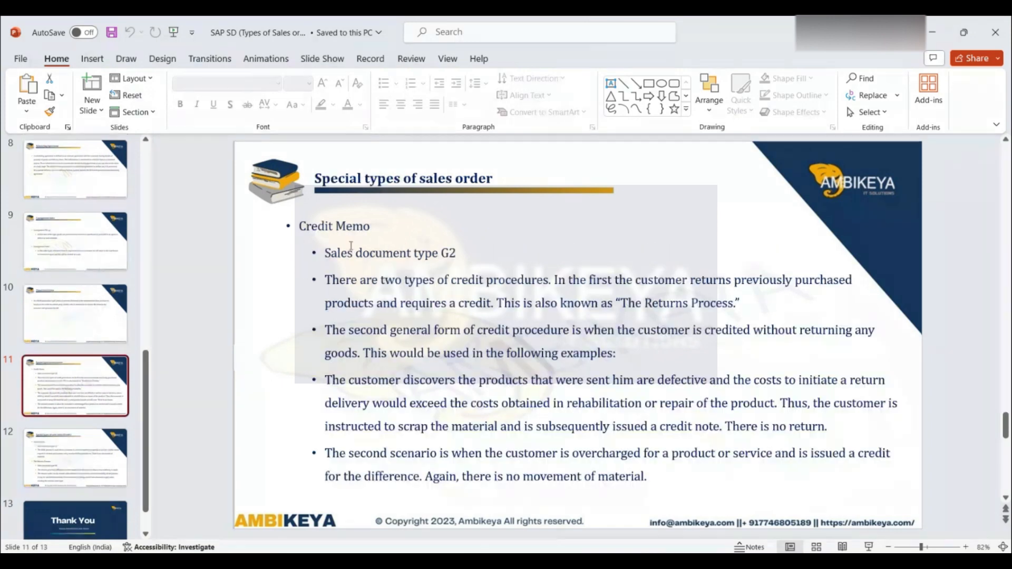
pyautogui.click(84, 463)
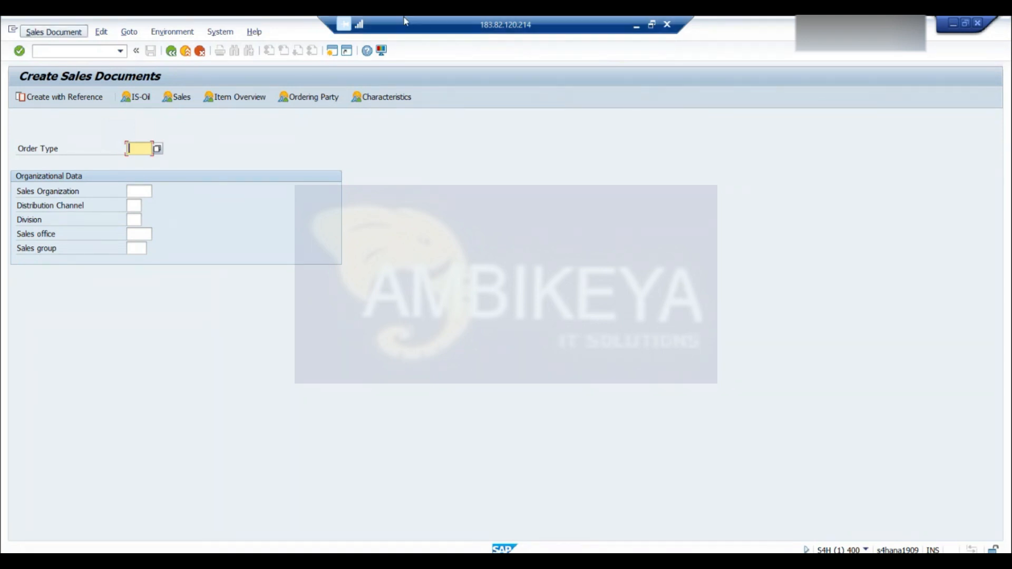
# Recheck the order type slides in PowerPoint, and start a sales document with order type BV in SAP
pyautogui.click(636, 25)
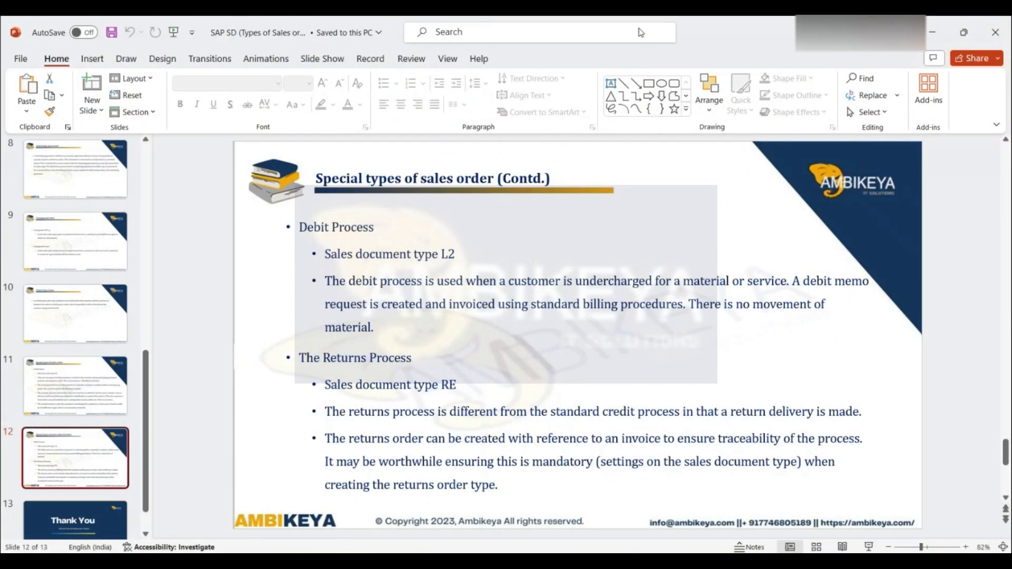
pyautogui.click(77, 174)
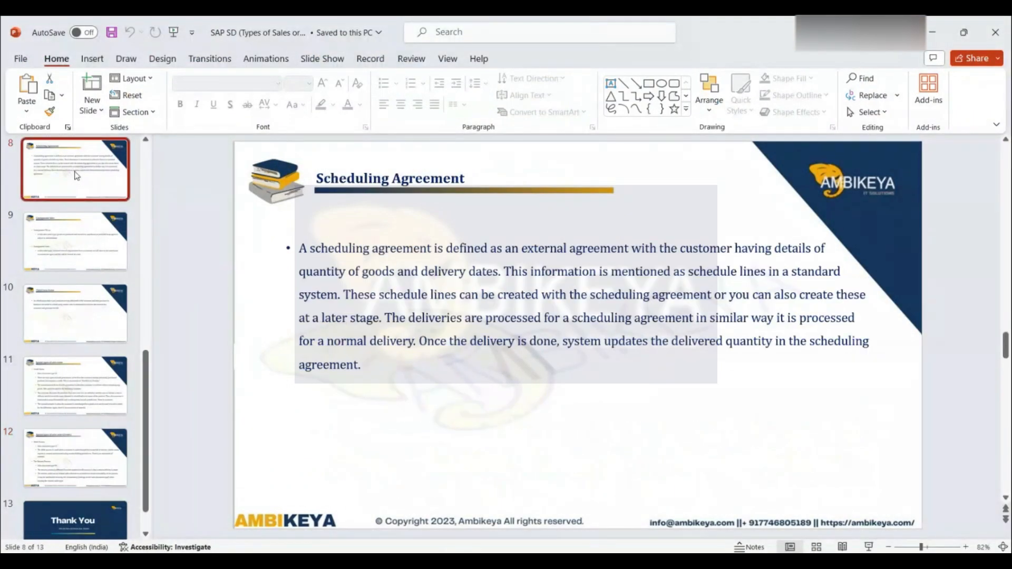
pyautogui.click(146, 141)
pyautogui.click(146, 140)
pyautogui.click(146, 140)
pyautogui.click(146, 140)
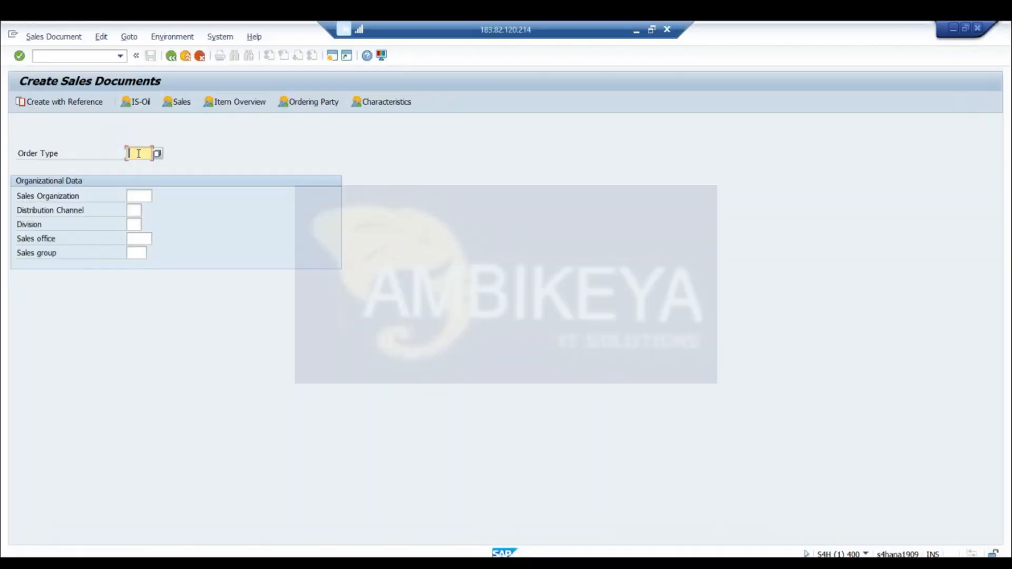
pyautogui.write('BV')
pyautogui.press('Return')
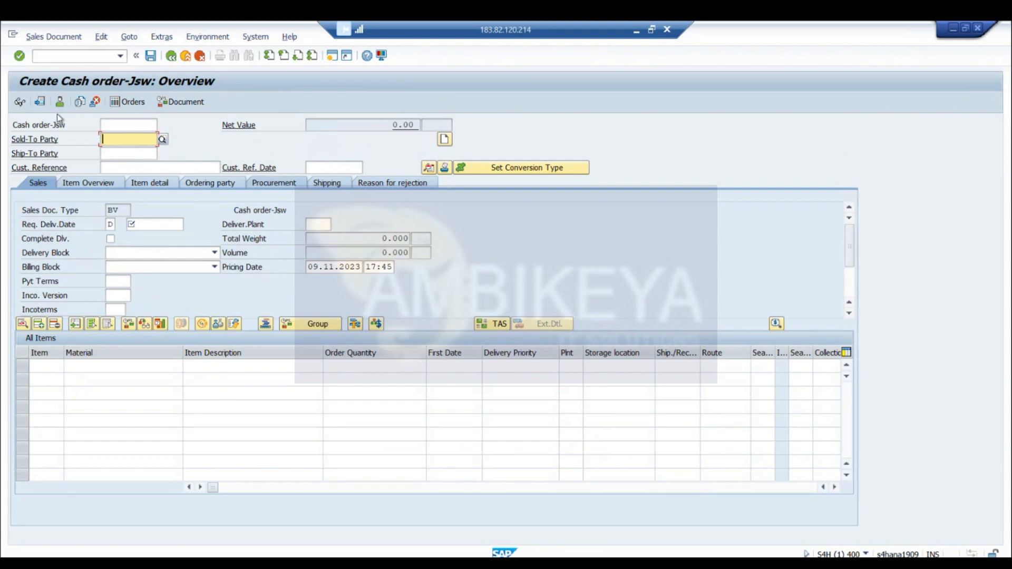
pyautogui.click(162, 139)
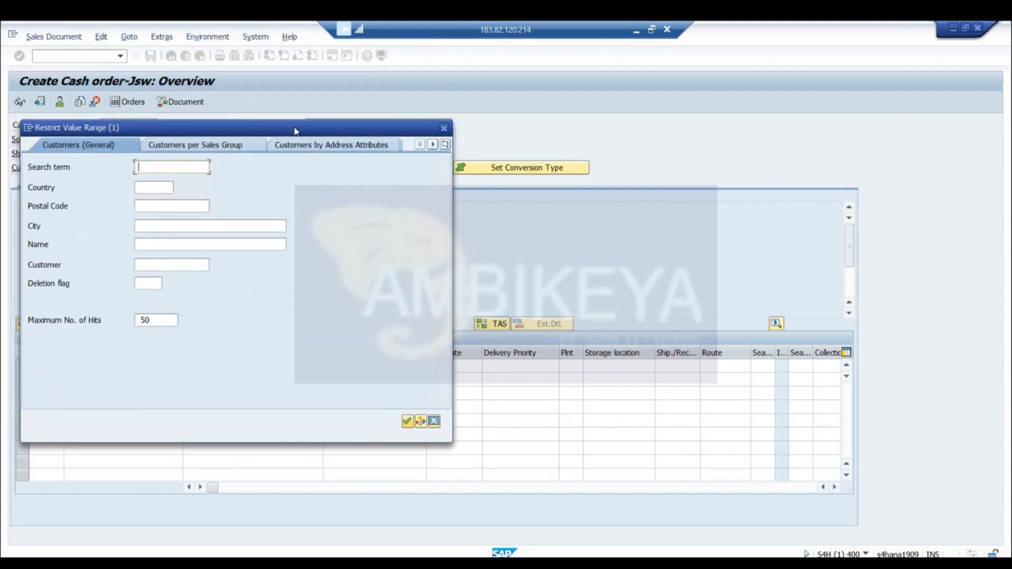
pyautogui.click(445, 131)
pyautogui.click(443, 130)
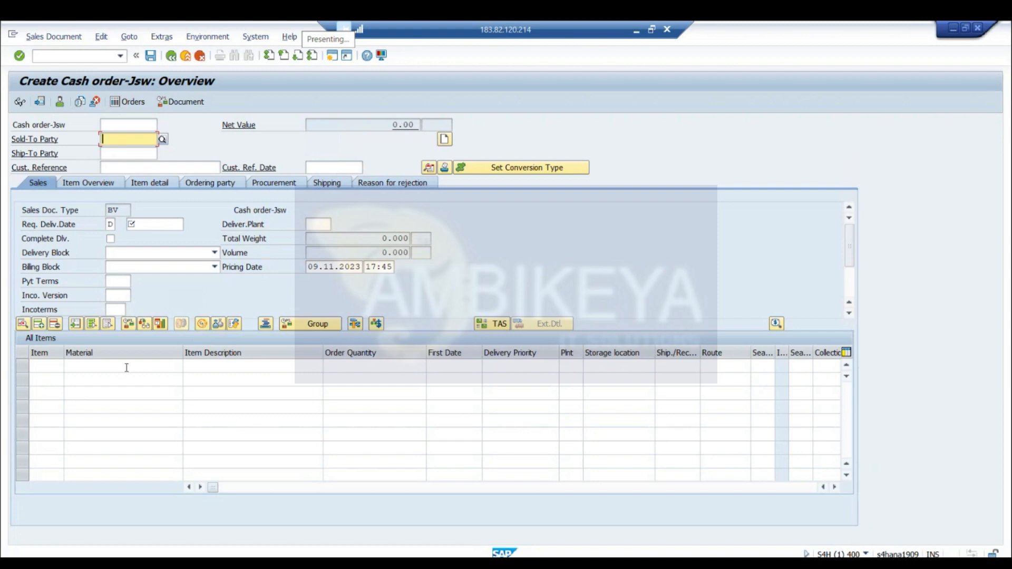
# Try to assign CUSTOMER GS10 in Mumbai as the cash order's sold-to party from an unrestricted customer search
pyautogui.click(163, 141)
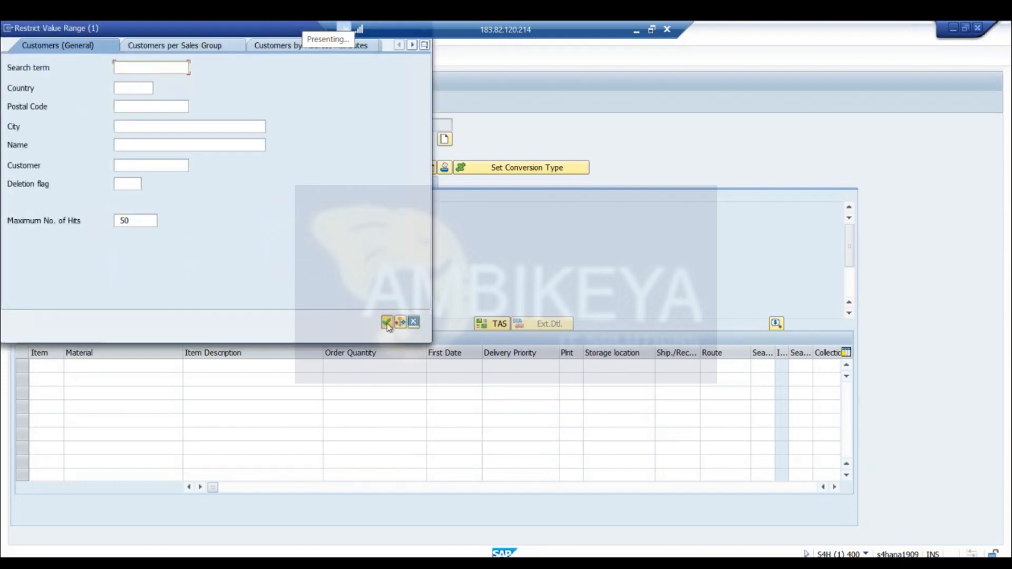
pyautogui.click(387, 322)
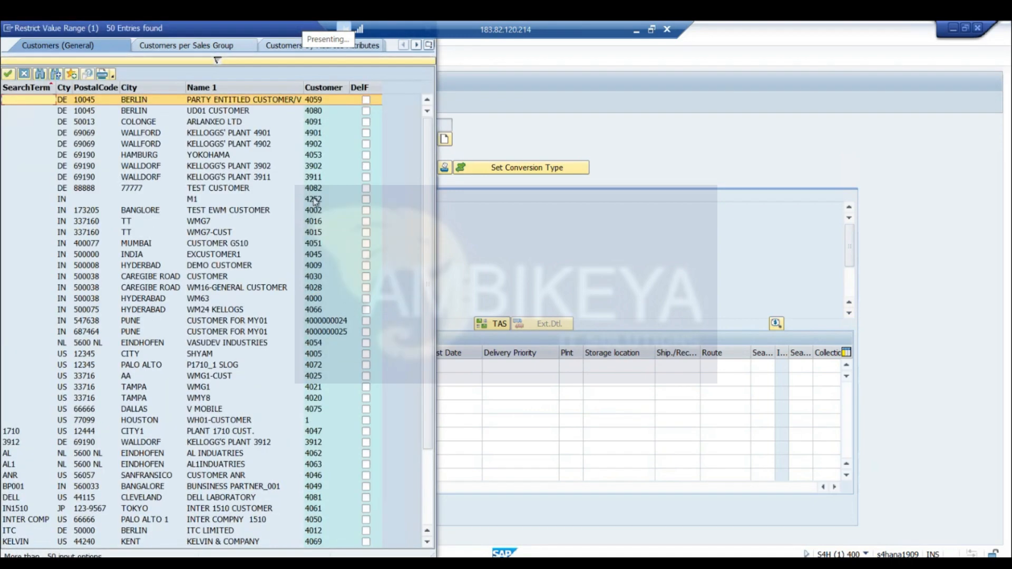
pyautogui.doubleClick(313, 242)
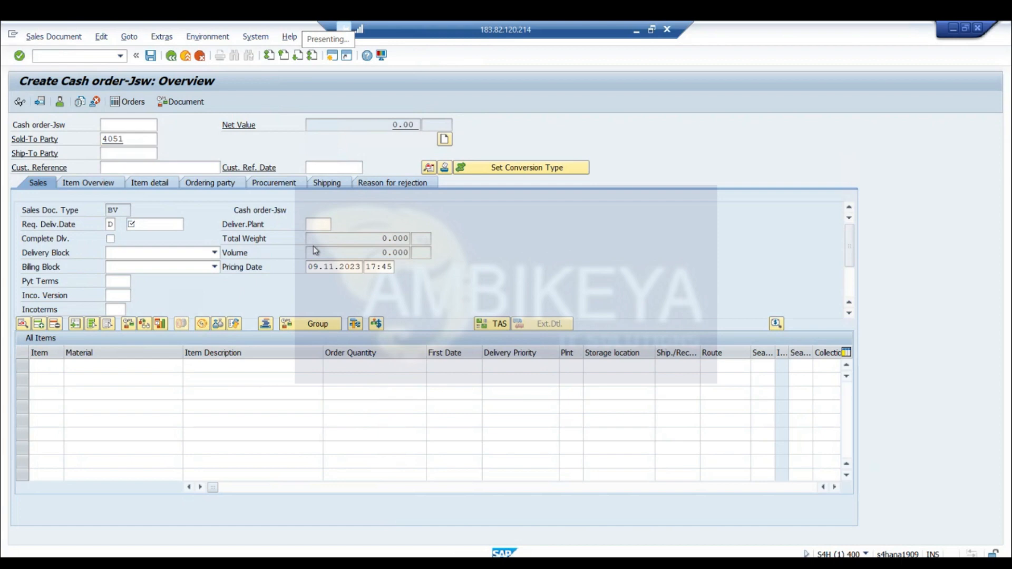
pyautogui.press('Return')
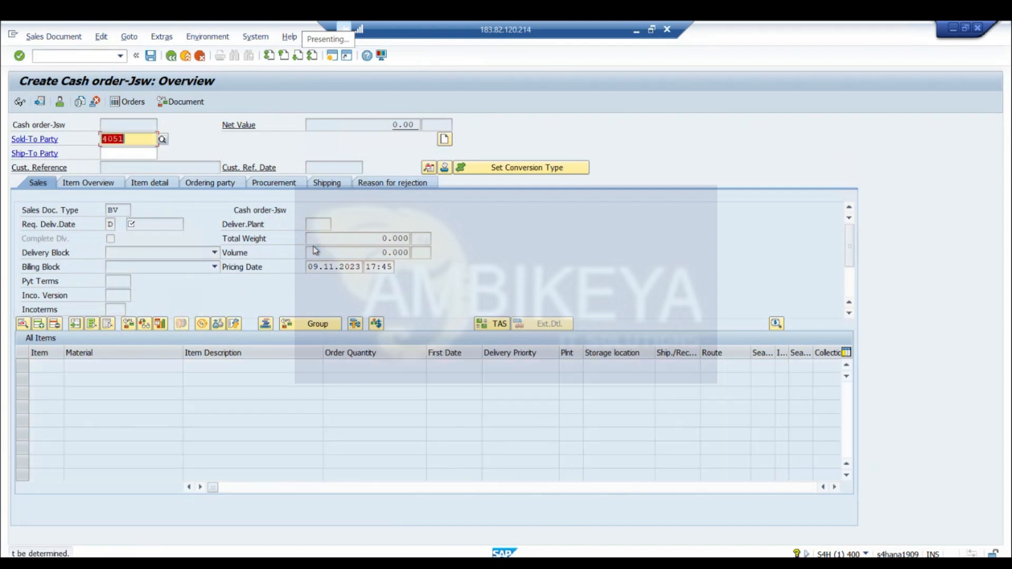
# Clear the sold-to party and cancel the cash order, discarding its entries
pyautogui.press('BackSpace')
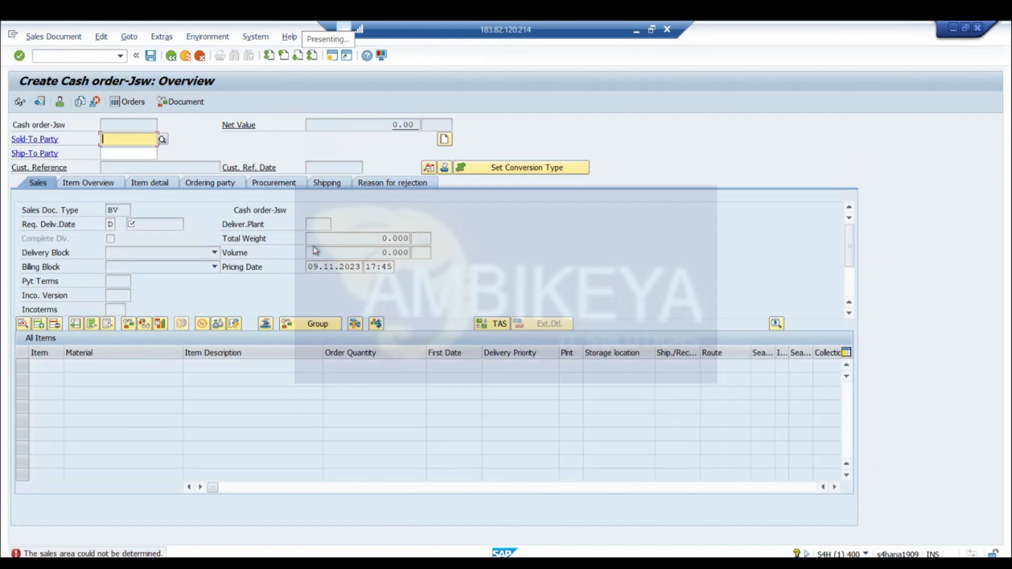
pyautogui.click(163, 138)
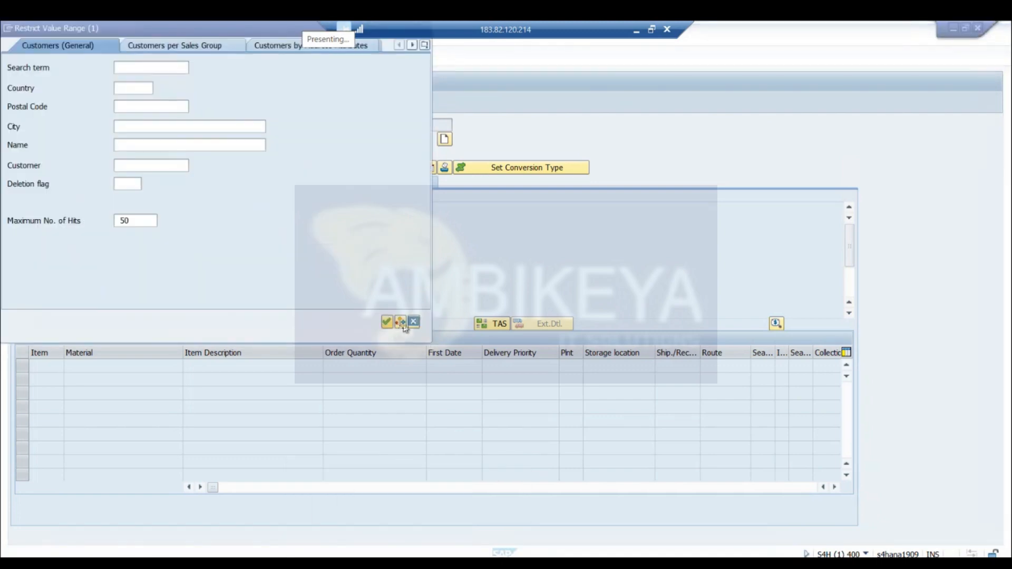
pyautogui.click(413, 322)
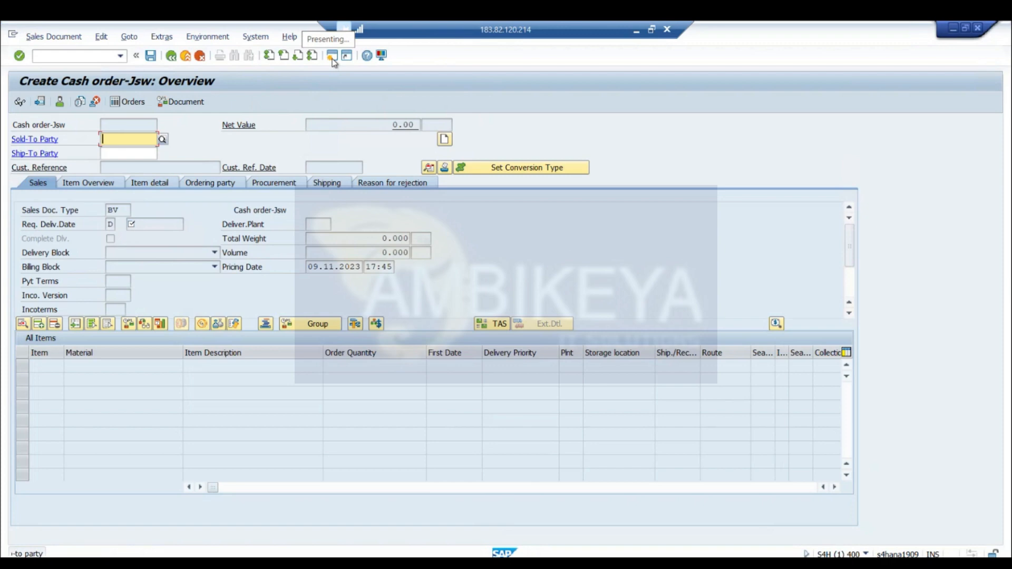
pyautogui.click(200, 57)
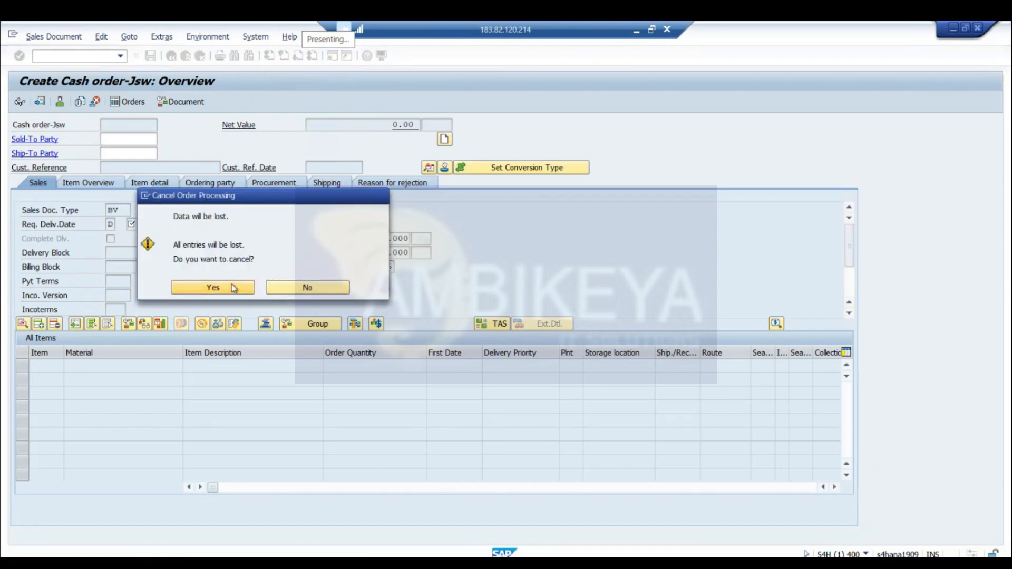
pyautogui.click(212, 287)
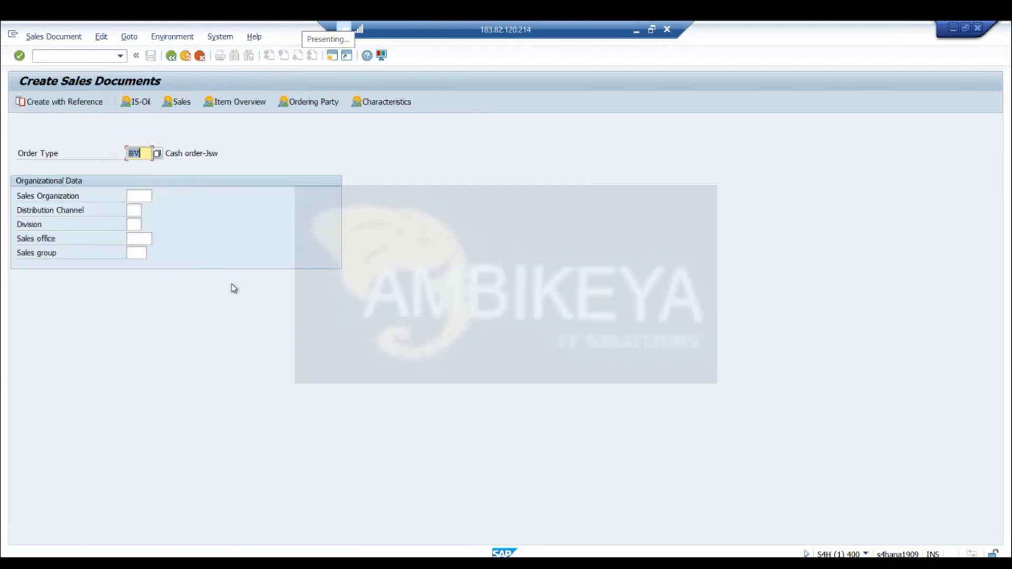
# Open General Table Display in a new session and load the selection criteria for table VBAK
pyautogui.click(334, 61)
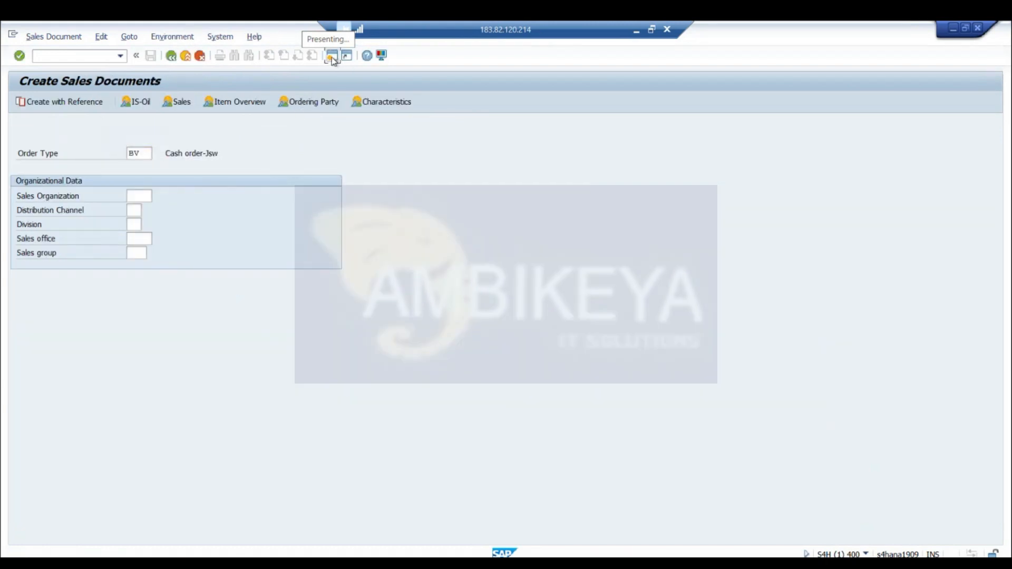
pyautogui.write('se16n')
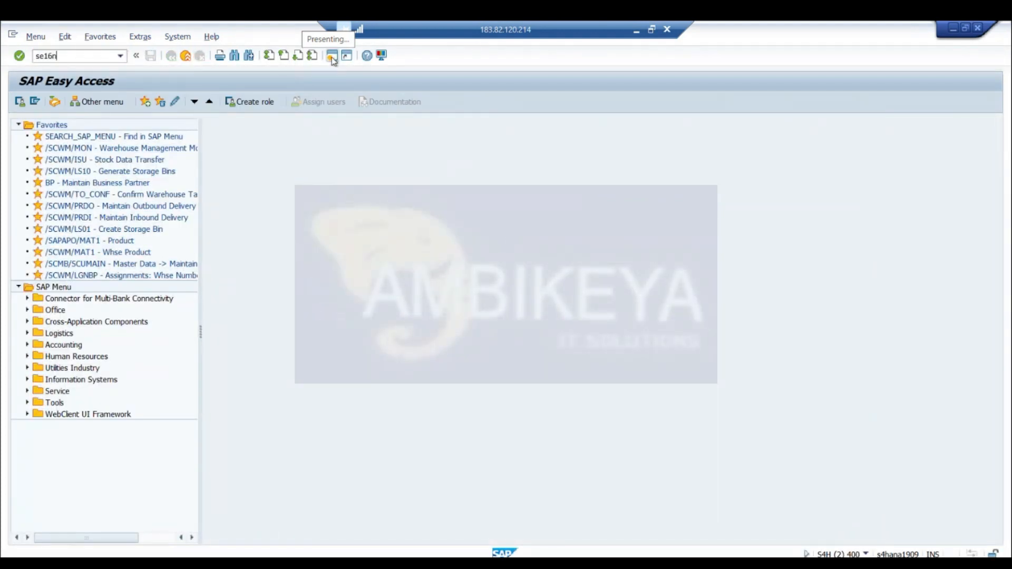
pyautogui.press('Return')
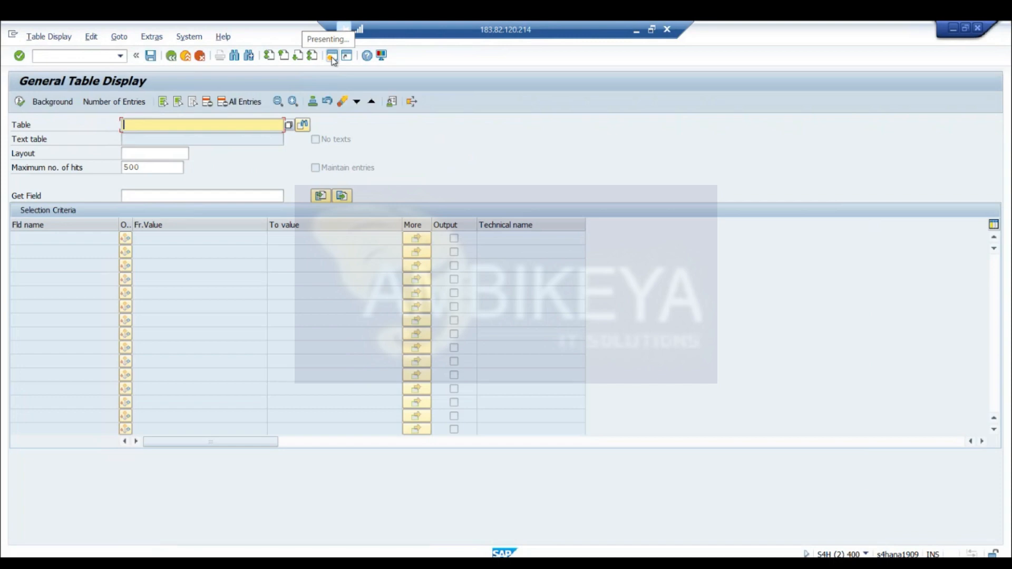
pyautogui.write('VBAK')
pyautogui.press('Return')
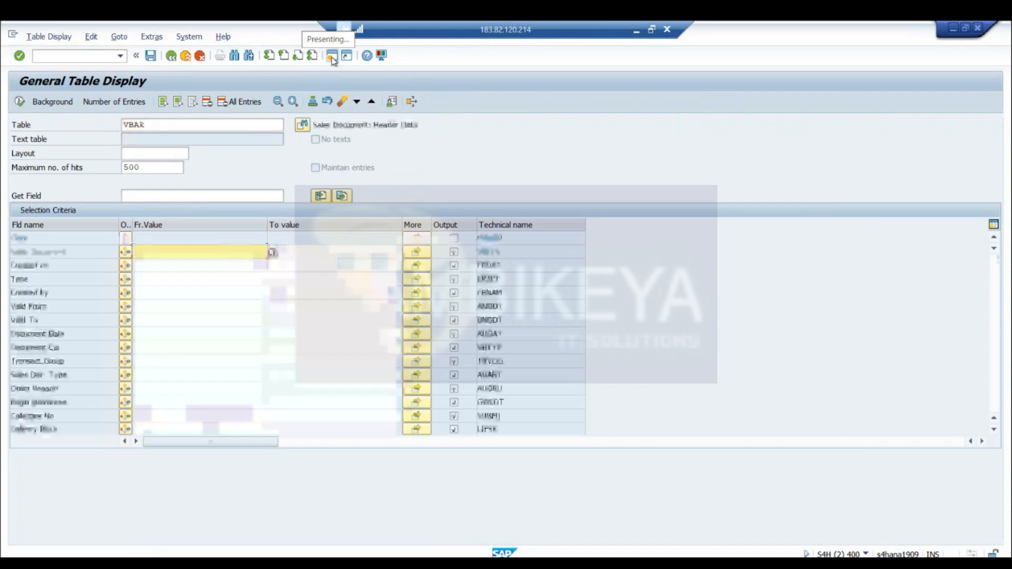
# Restrict the VBAK selection to sales documents created on or after 01.01.2023 and display the matching entries
pyautogui.click(136, 264)
pyautogui.click(159, 278)
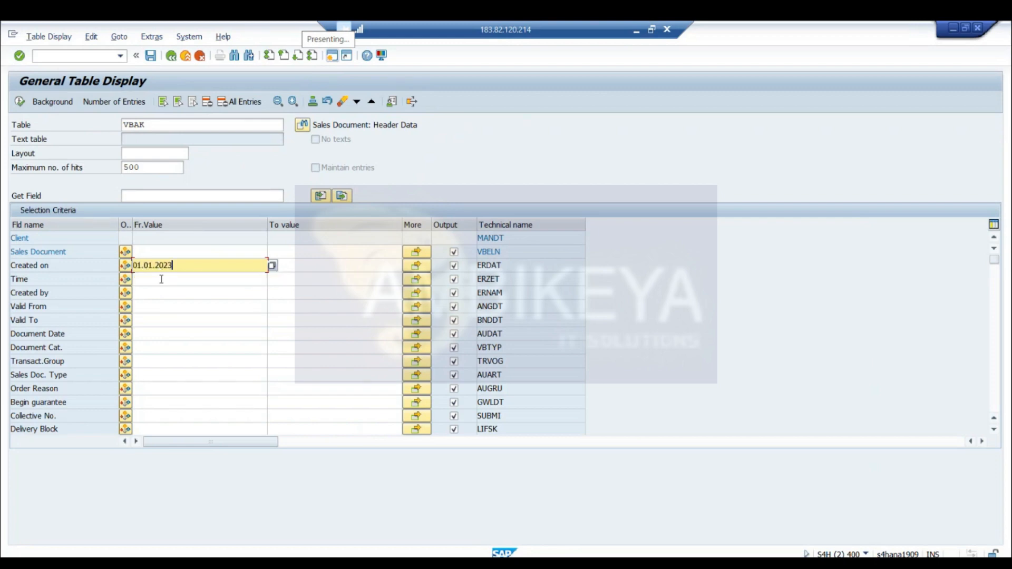
pyautogui.click(126, 266)
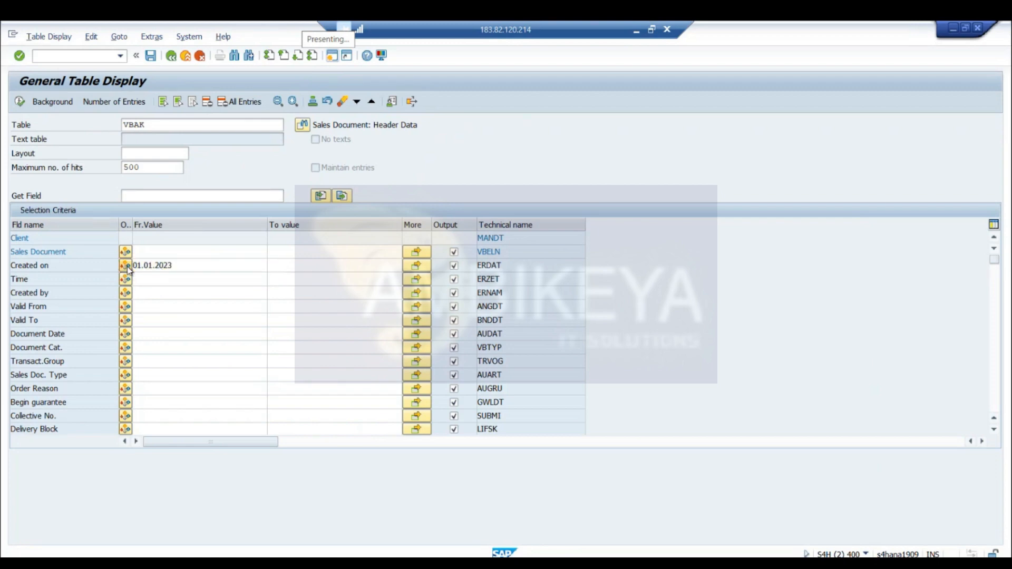
pyautogui.doubleClick(111, 261)
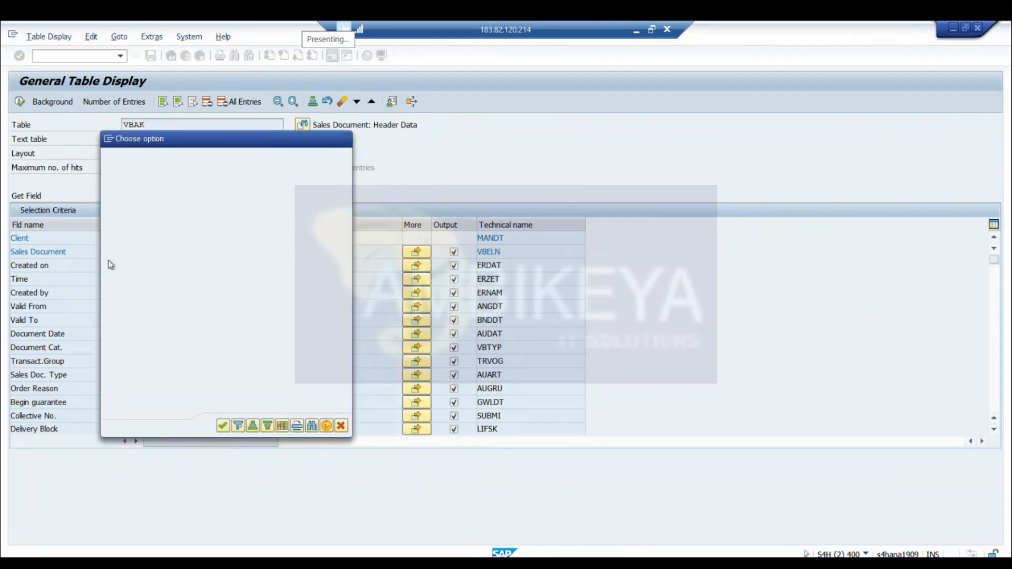
pyautogui.click(20, 102)
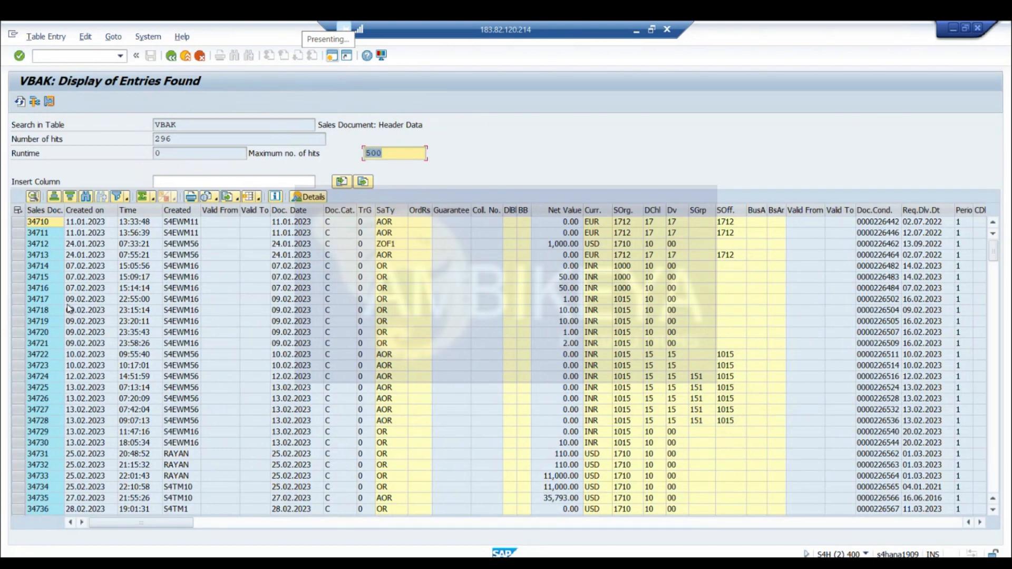
# Pick the sales document created on 25.02.2023 at 22:01:43 from the VBAK list and load it in Display Sales Documents
pyautogui.click(41, 406)
pyautogui.click(41, 408)
pyautogui.click(551, 478)
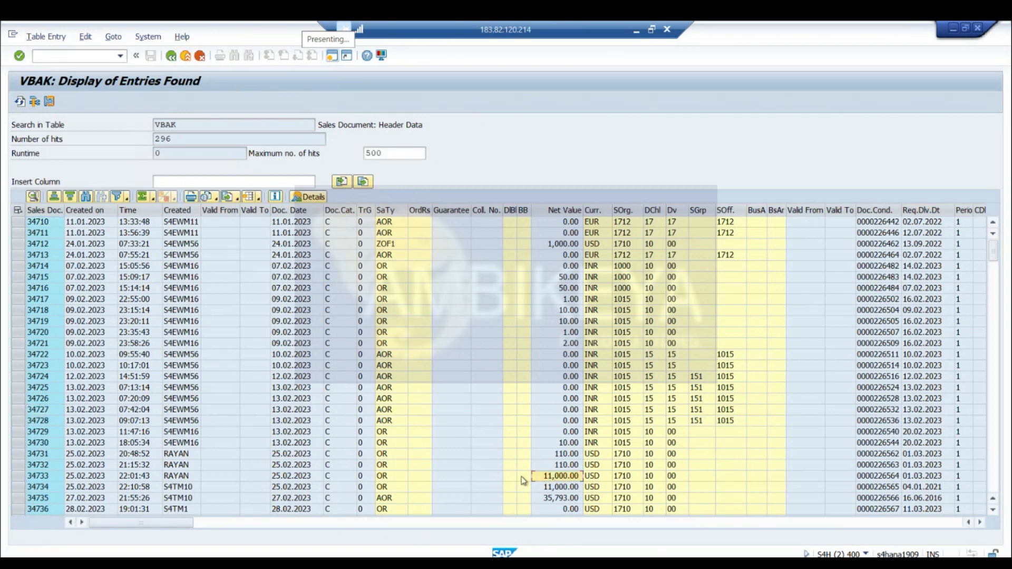
pyautogui.click(50, 477)
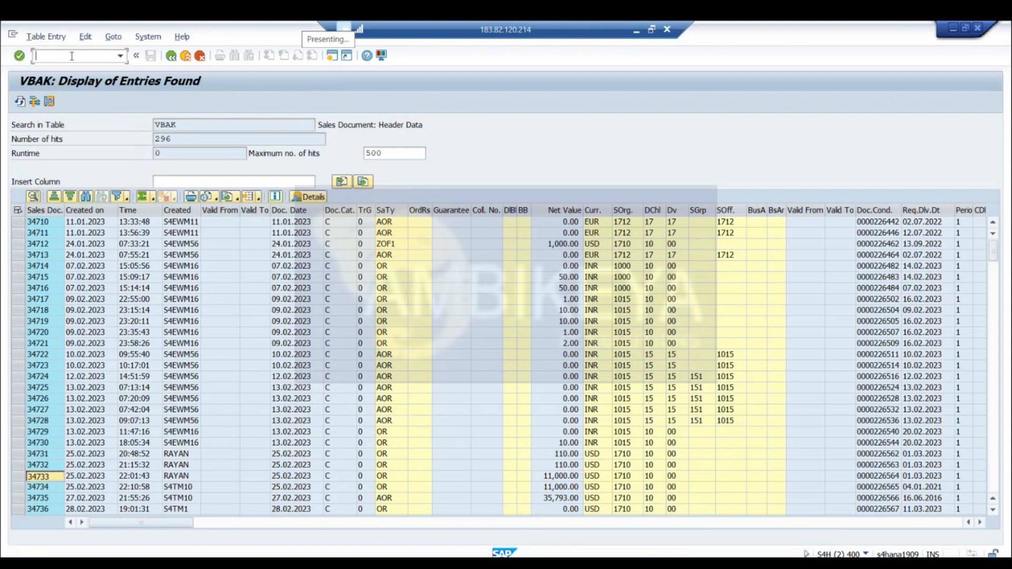
pyautogui.write('/')
pyautogui.press('Return')
pyautogui.write('34733')
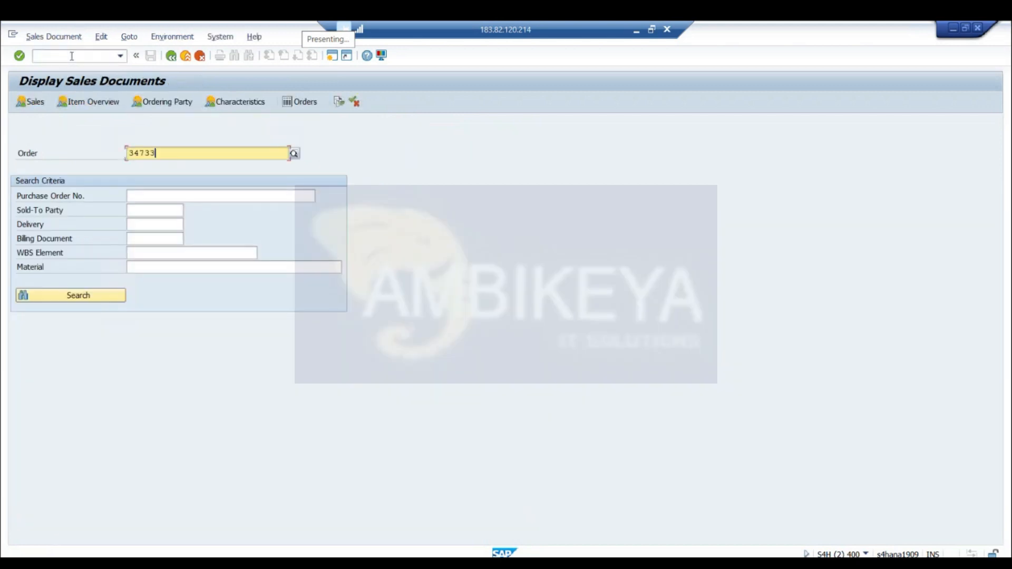
pyautogui.press('Return')
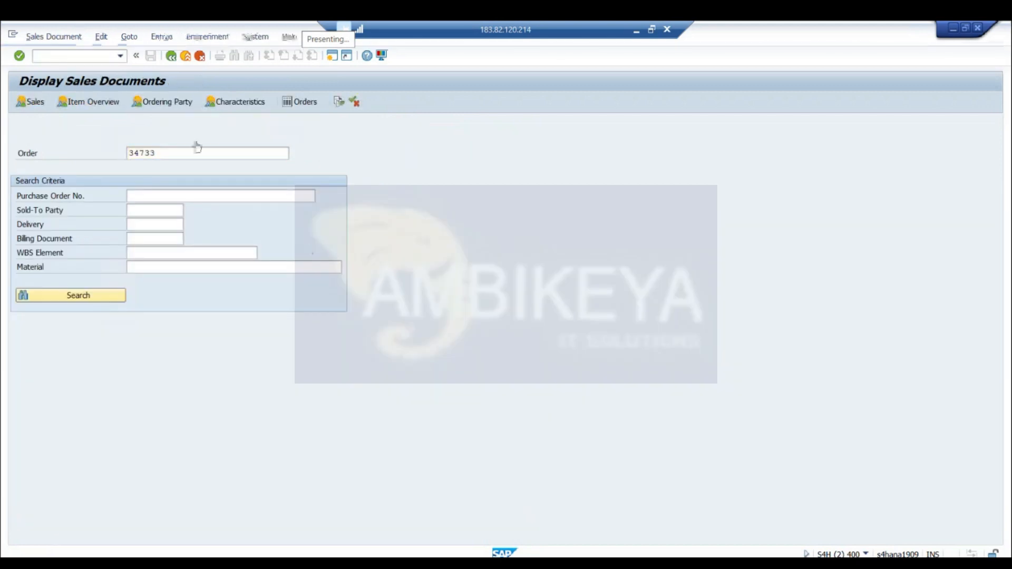
# Try the displayed order's sold-to party in a new BV cash order, and cancel that order, discarding its entries
pyautogui.moveTo(130, 139); pyautogui.dragTo(95, 140)
pyautogui.hotkey('ctrl', 'c')
pyautogui.click(95, 141)
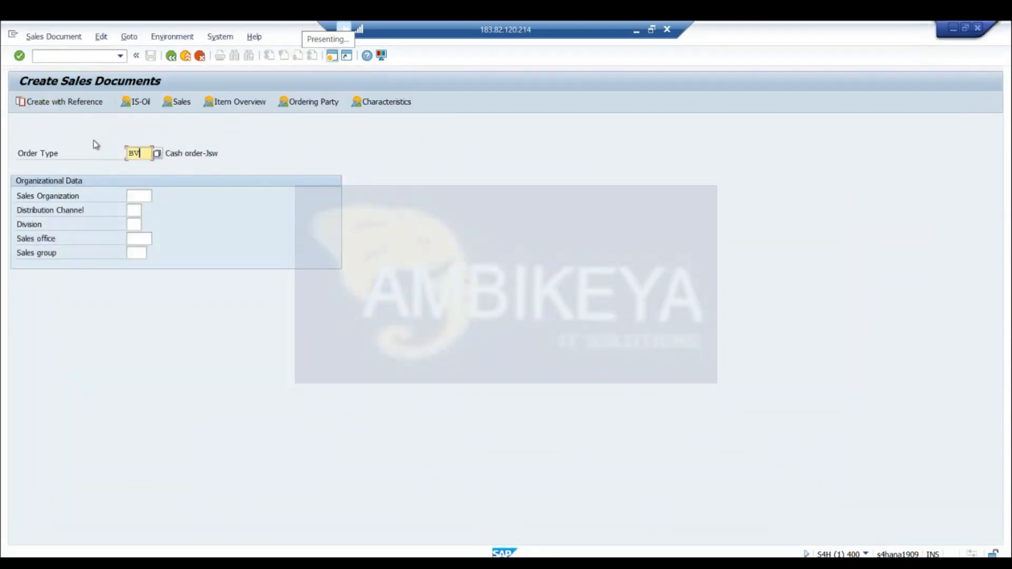
pyautogui.press('Return')
pyautogui.hotkey('ctrl', 'v')
pyautogui.press('Return')
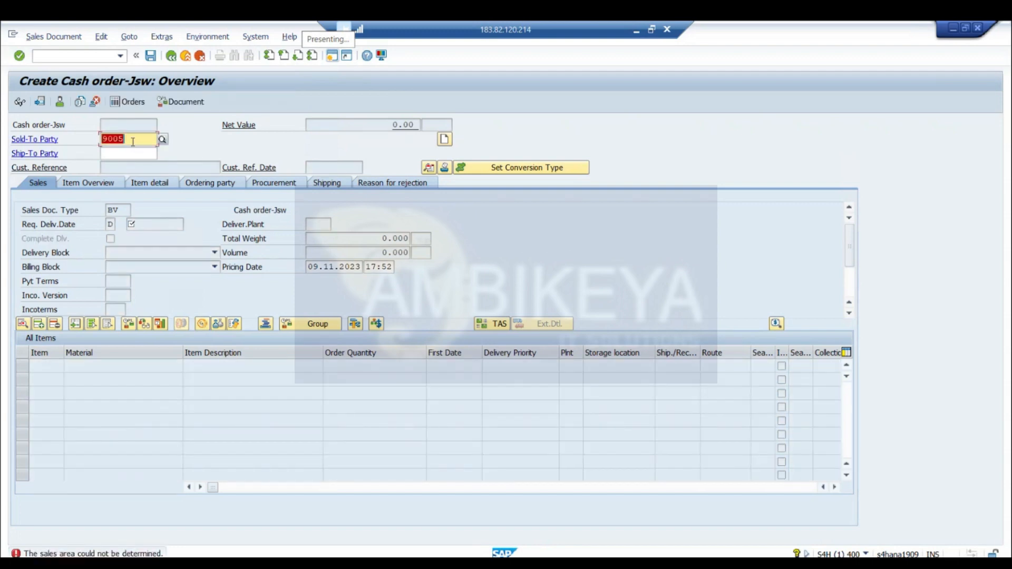
pyautogui.click(201, 56)
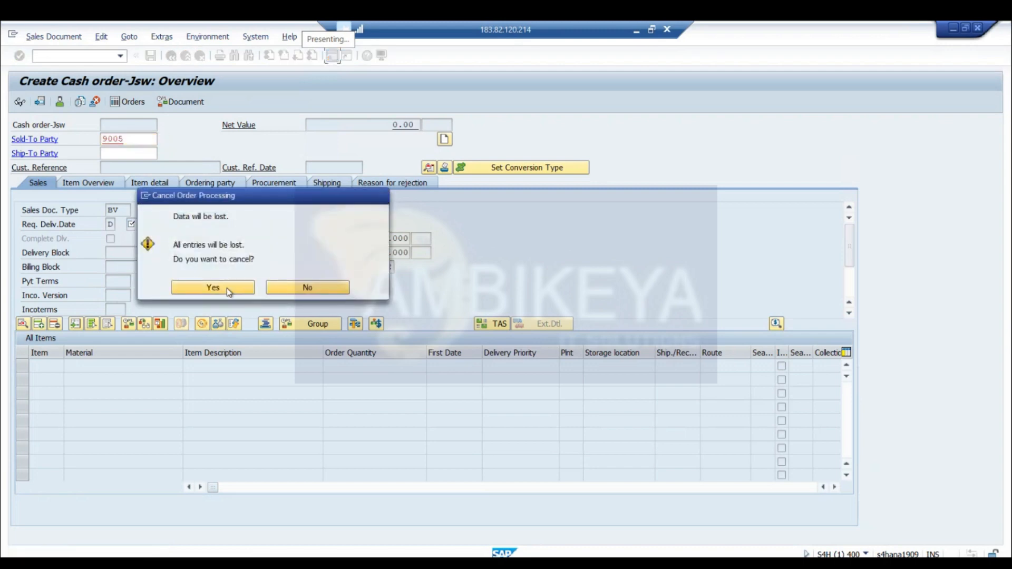
pyautogui.click(227, 291)
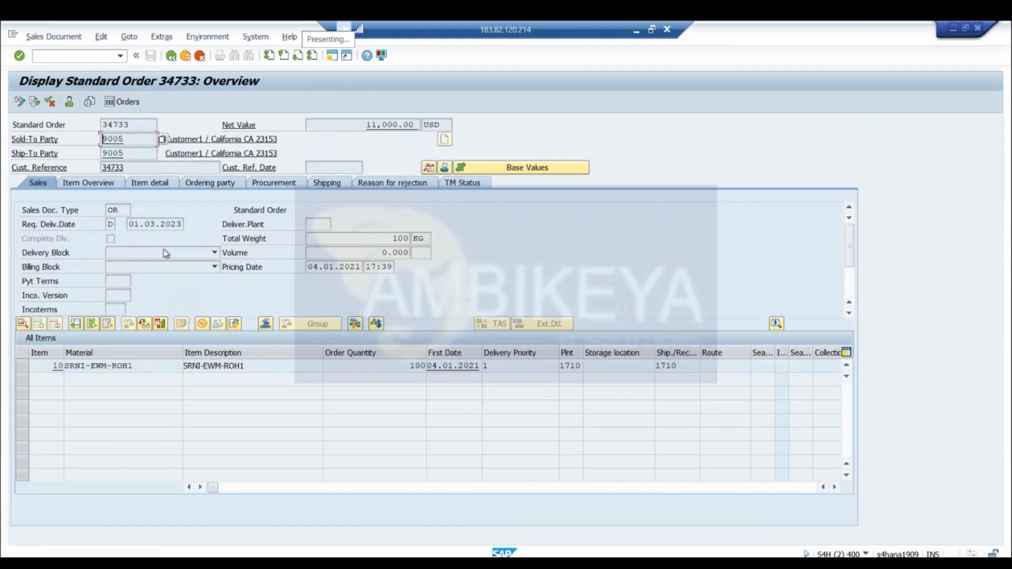
# Open the displayed standard order's header data for its sales area and set the new BV order's sales organization to 1710
pyautogui.click(429, 167)
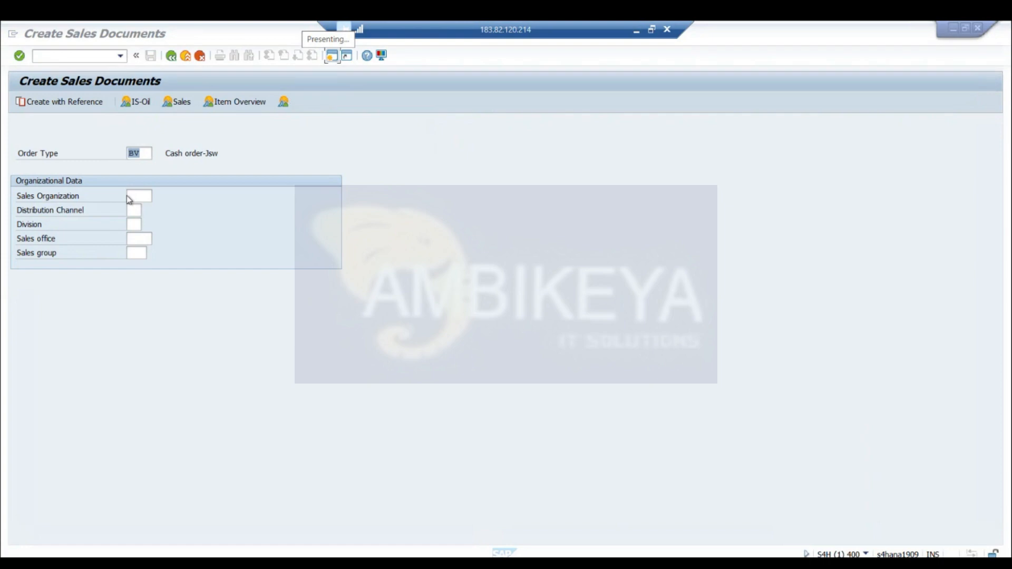
pyautogui.click(131, 195)
pyautogui.write('1710')
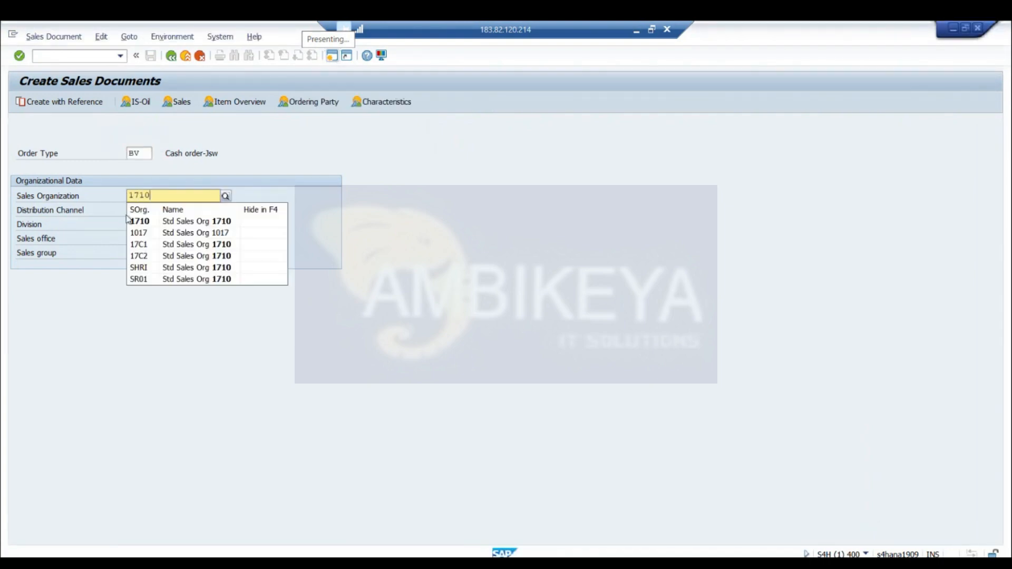
pyautogui.click(140, 218)
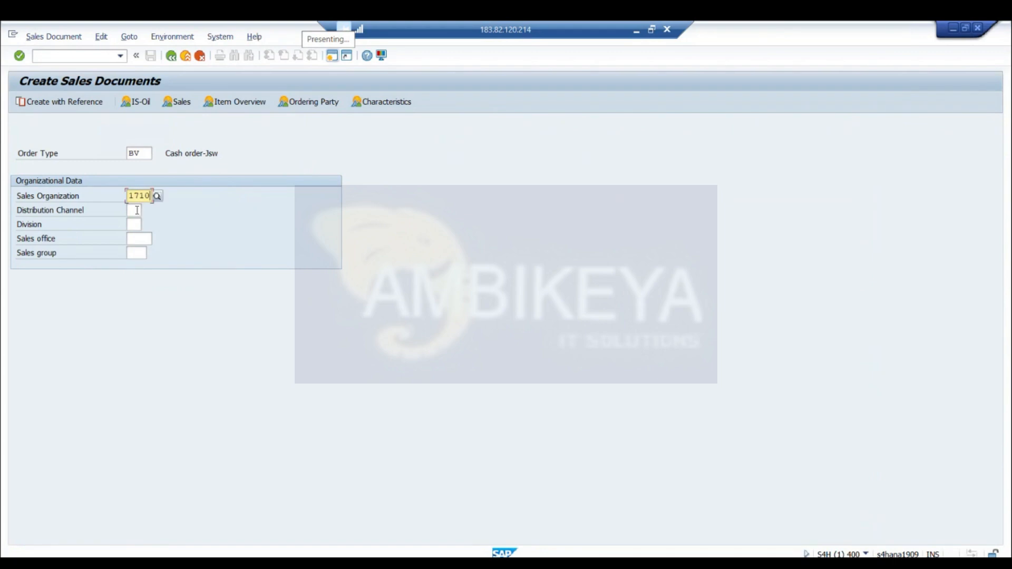
# Set the BV order's distribution channel to 10 and division to 00, and try to start the order
pyautogui.click(137, 210)
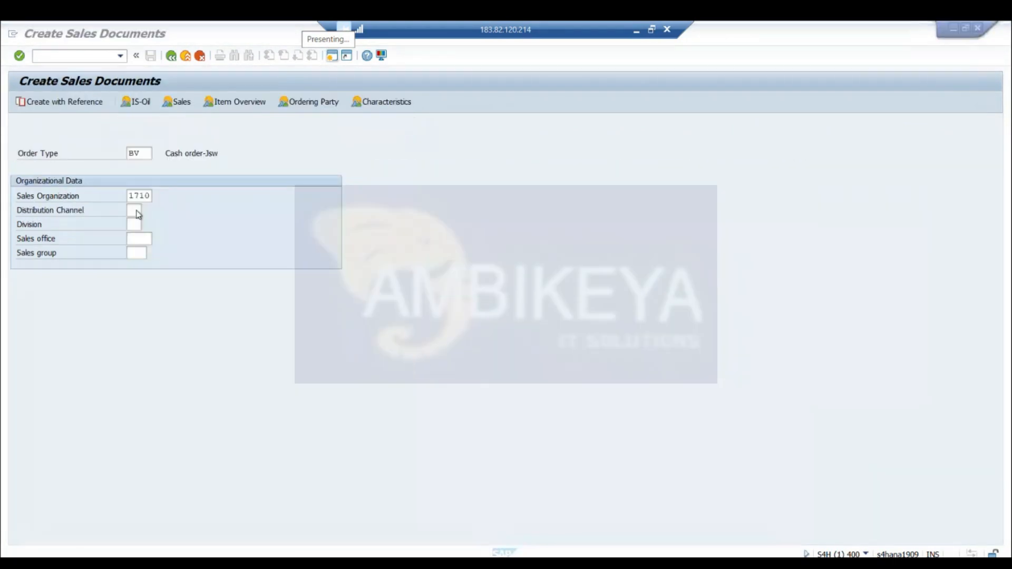
pyautogui.click(137, 213)
pyautogui.write('10')
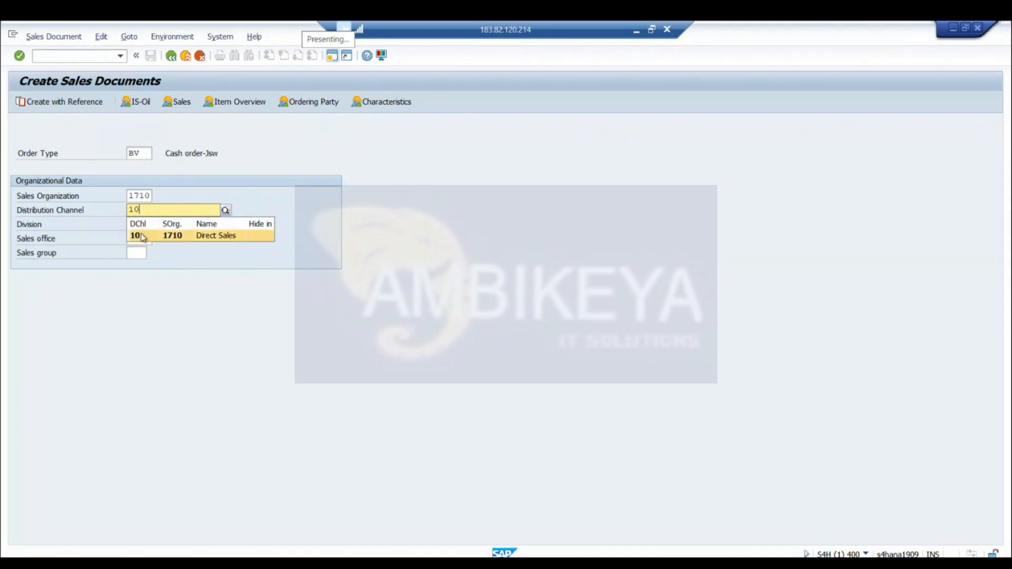
pyautogui.click(141, 235)
pyautogui.click(132, 224)
pyautogui.write('00')
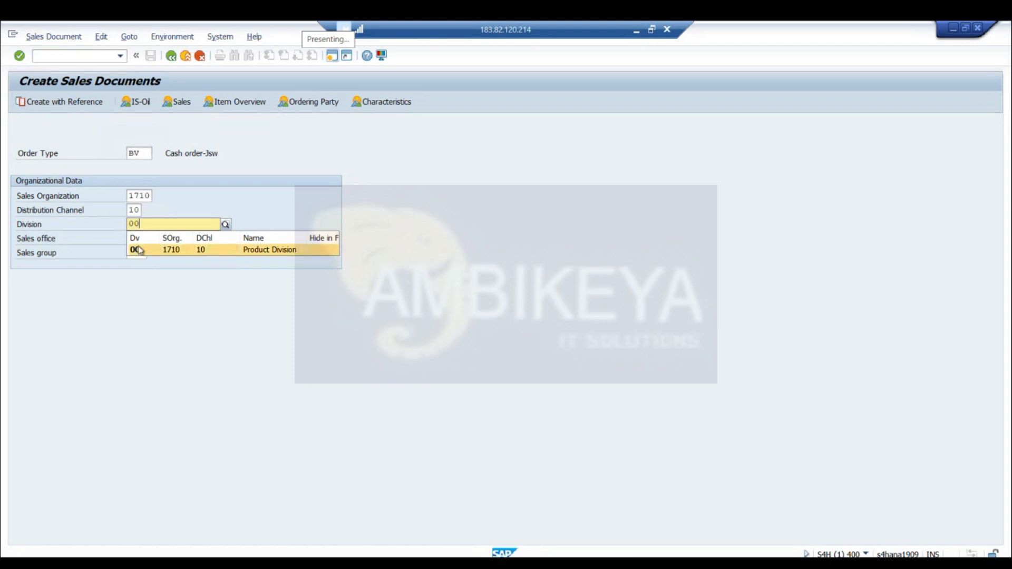
pyautogui.click(139, 250)
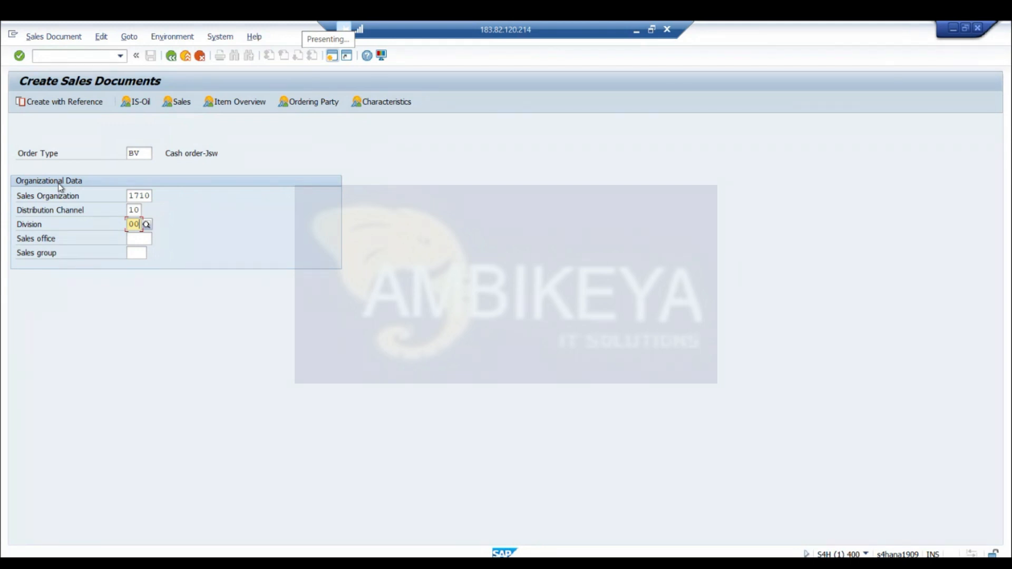
pyautogui.press('Return')
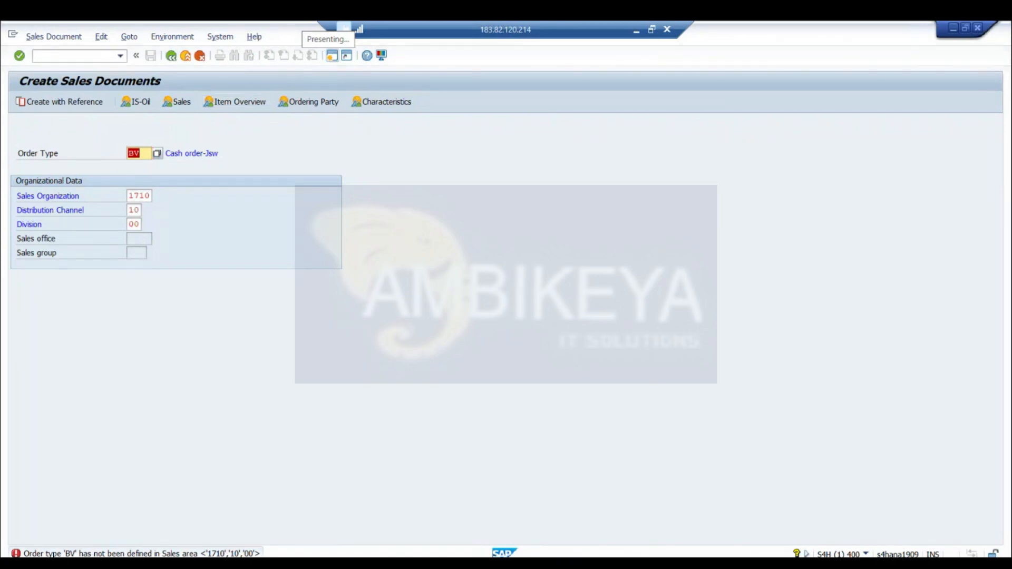
# Open the SAP Customizing Implementation Guide in a new session
pyautogui.moveTo(406, 563)
pyautogui.click(495, 510)
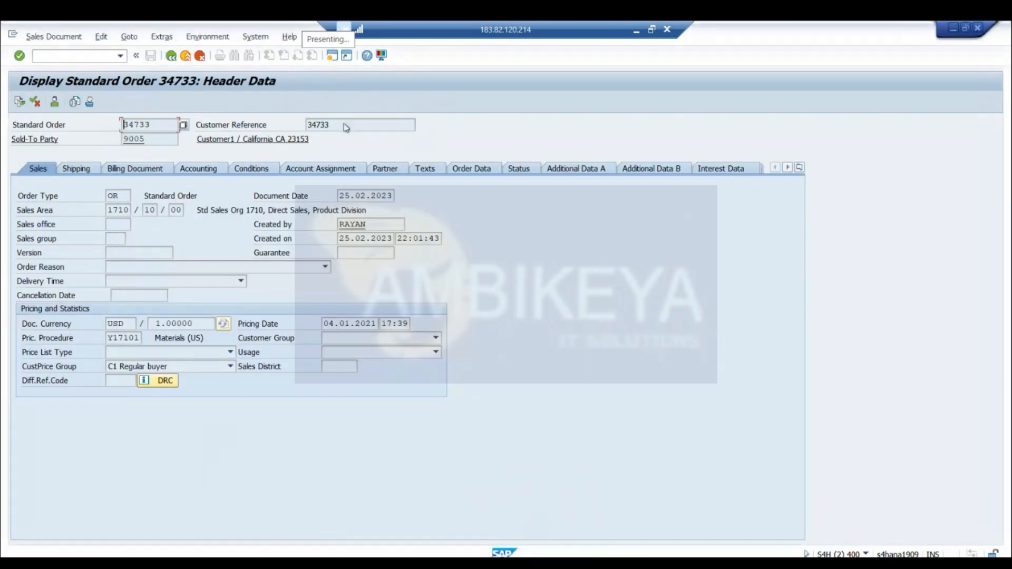
pyautogui.click(331, 55)
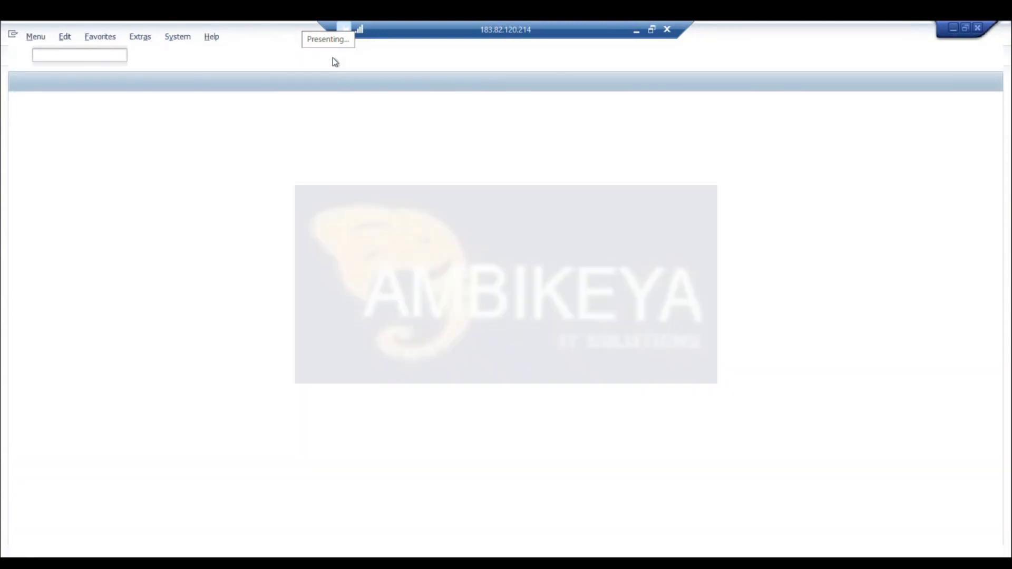
pyautogui.write('spro')
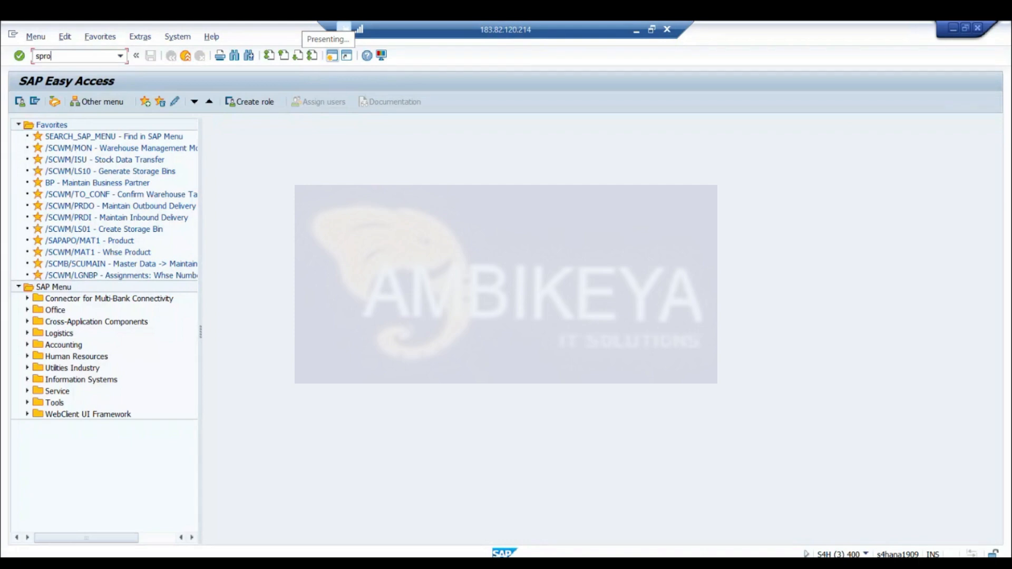
pyautogui.press('Return')
pyautogui.click(76, 106)
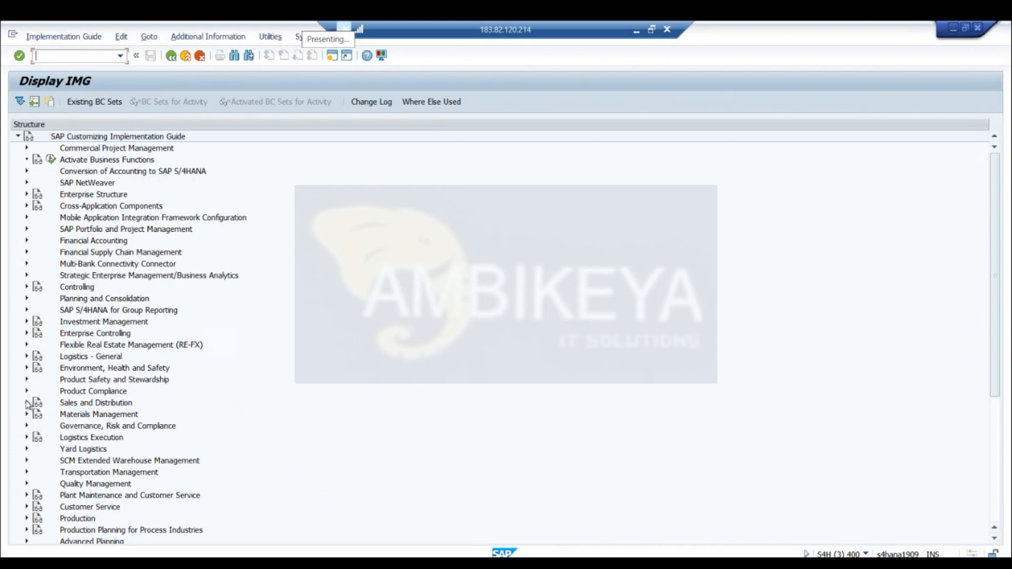
# Open Assign Sales Document Types Permitted for Sales Areas under Sales and Distribution, Sales, Sales Documents, Sales Document Header, Assign Sales Area to Sales Document Types
pyautogui.click(26, 402)
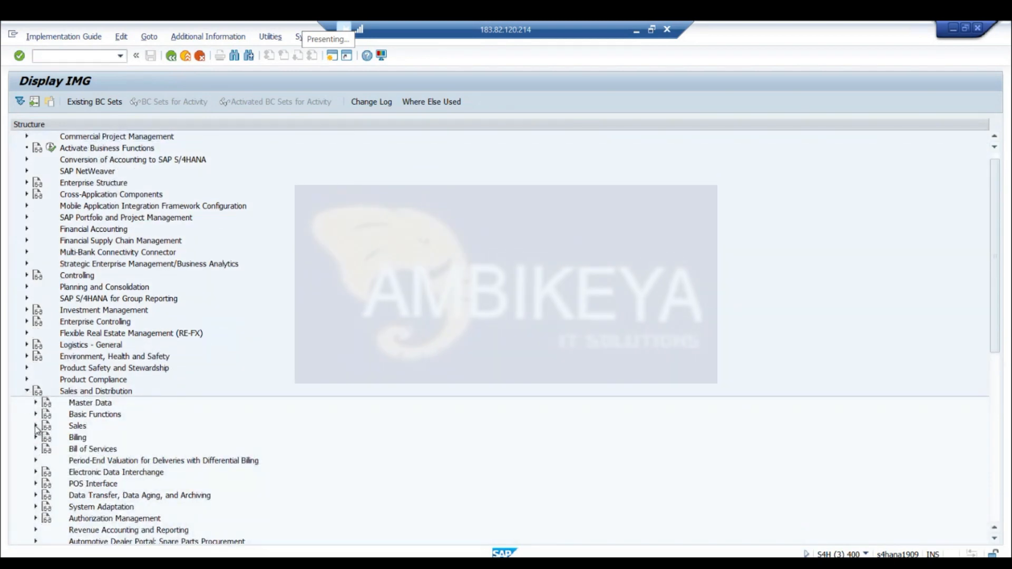
pyautogui.click(36, 426)
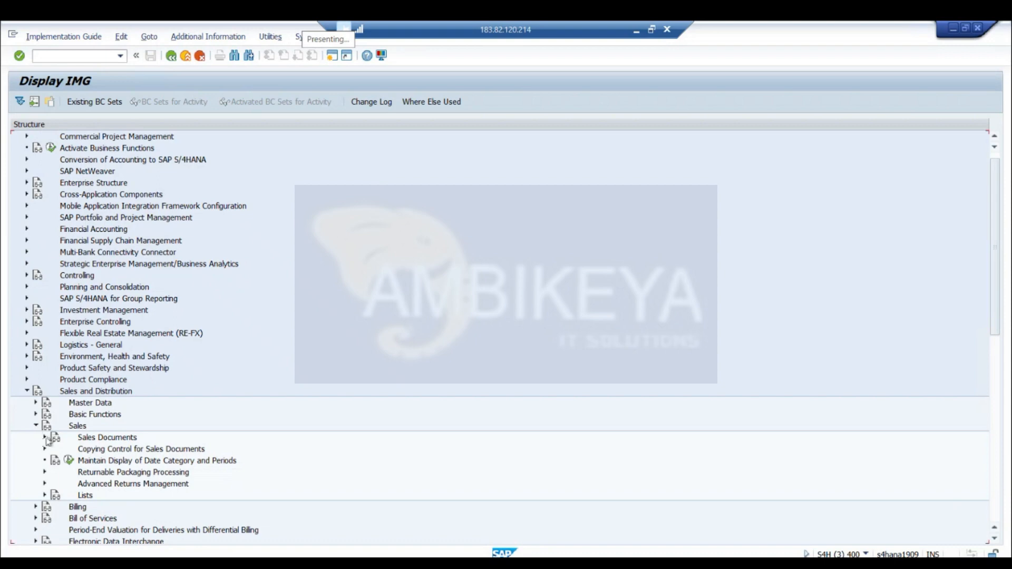
pyautogui.click(45, 438)
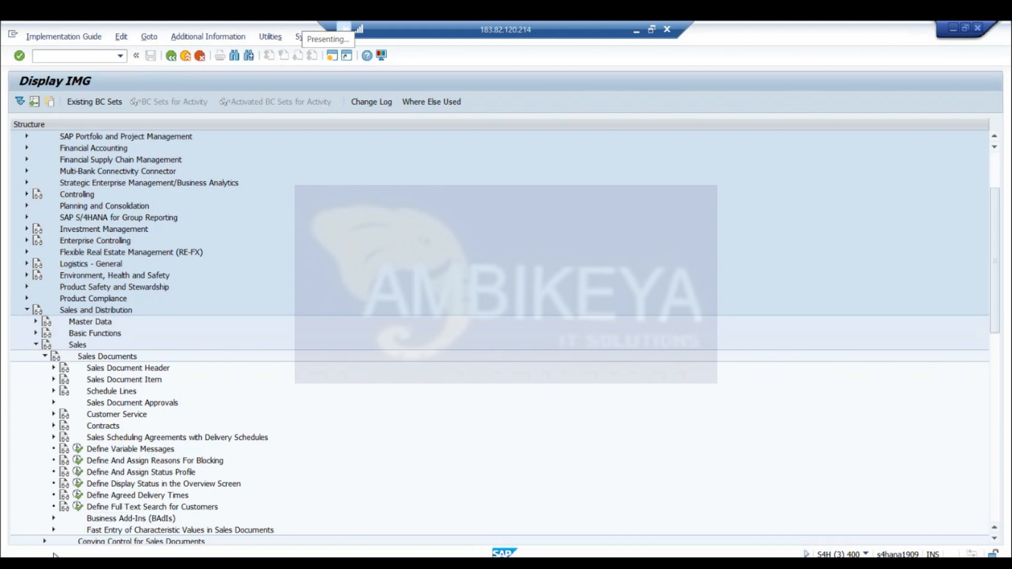
pyautogui.click(53, 367)
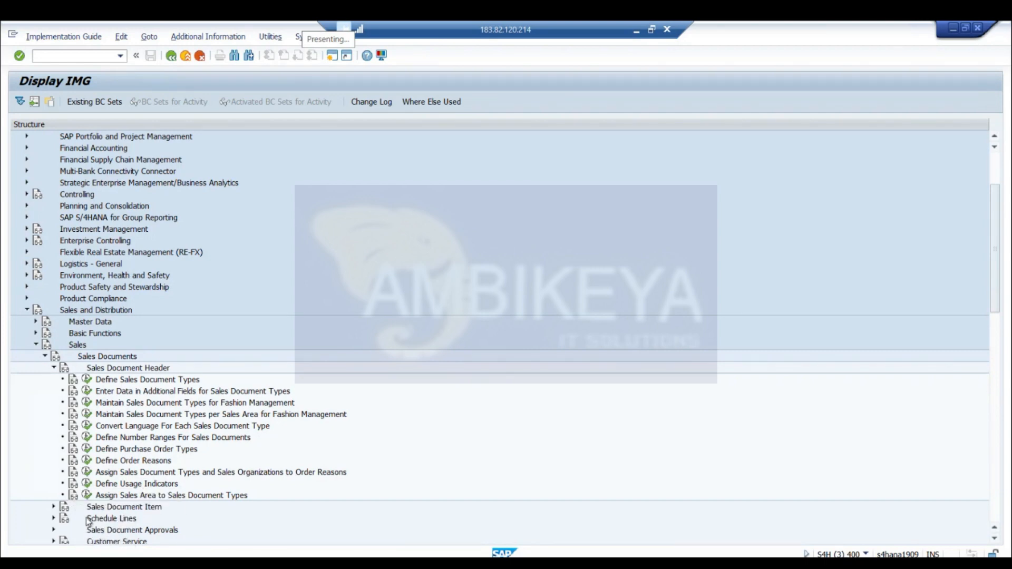
pyautogui.click(87, 495)
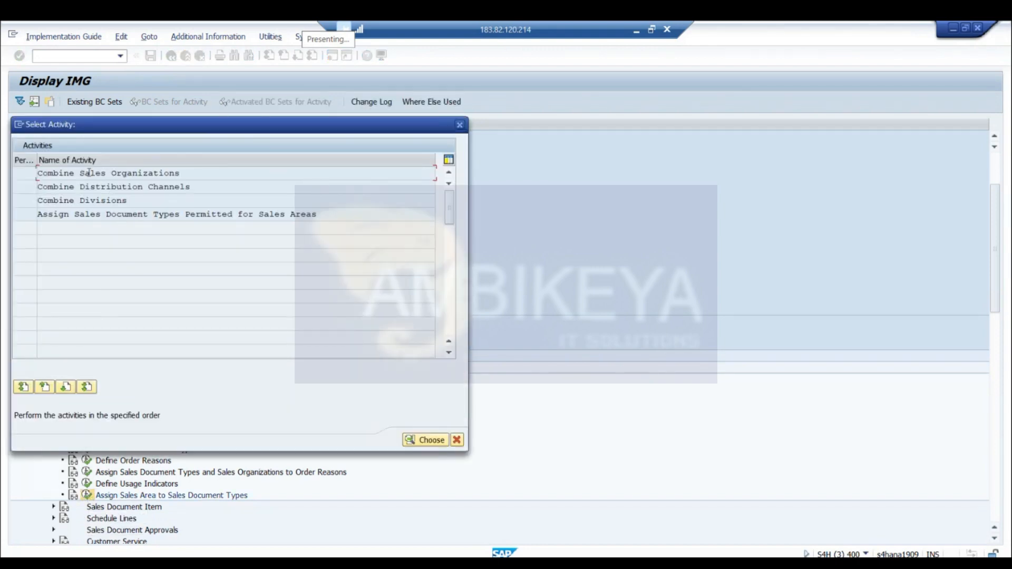
pyautogui.doubleClick(114, 214)
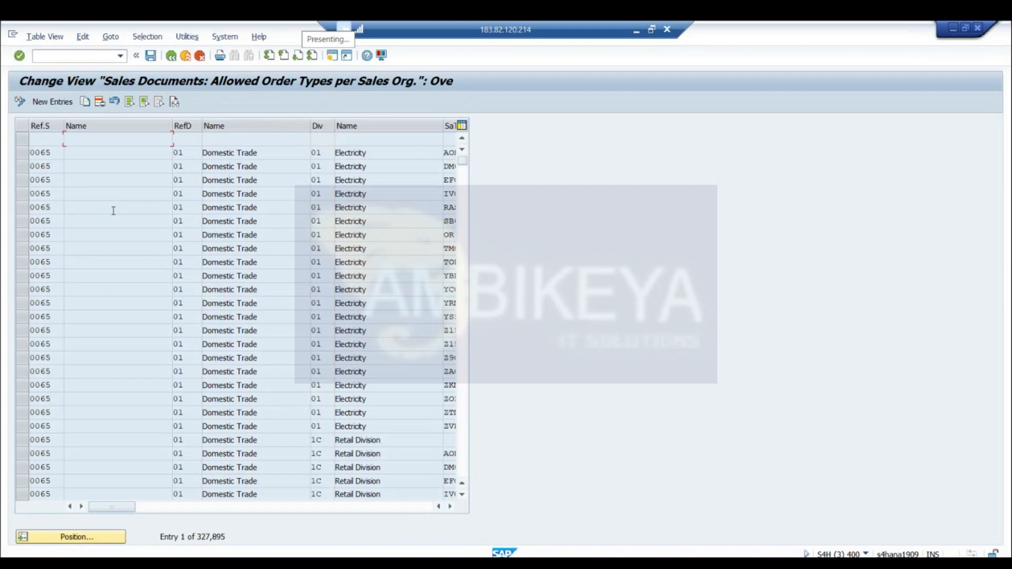
# Start a selection by contents on the allowed order types table, getting past the undefined sales area warnings to the field selection
pyautogui.click(451, 507)
pyautogui.click(451, 507)
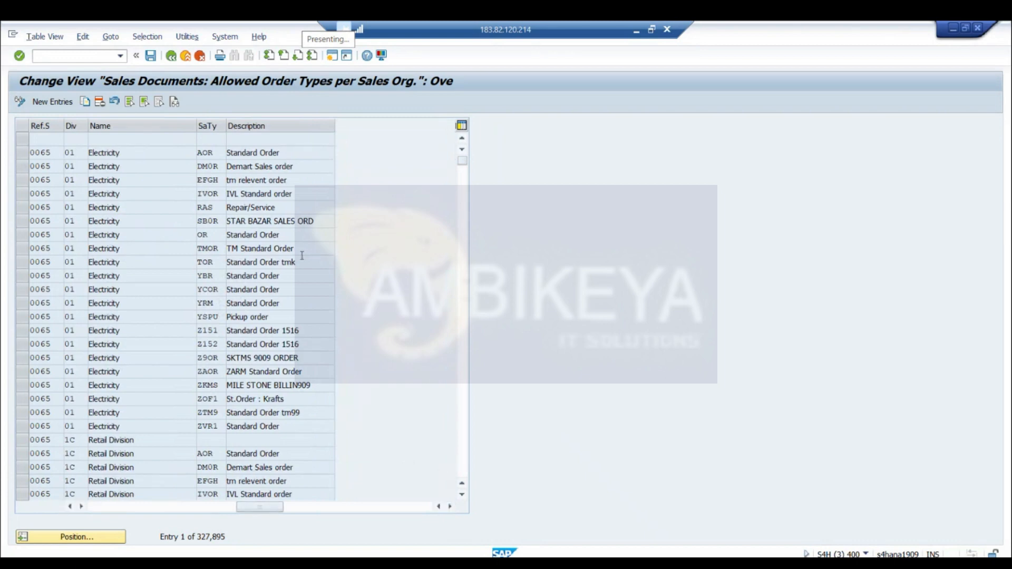
pyautogui.click(187, 36)
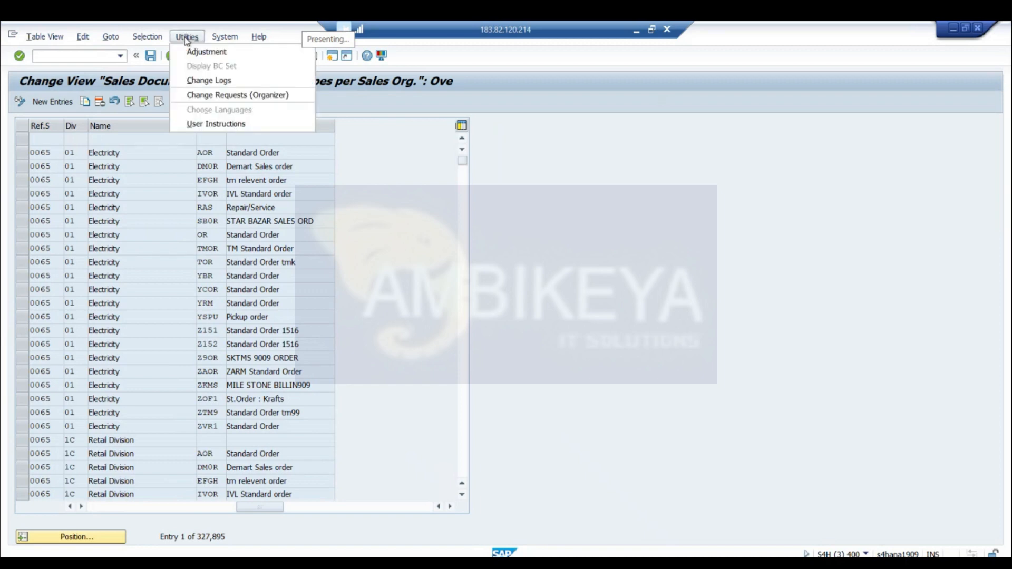
pyautogui.moveTo(156, 40)
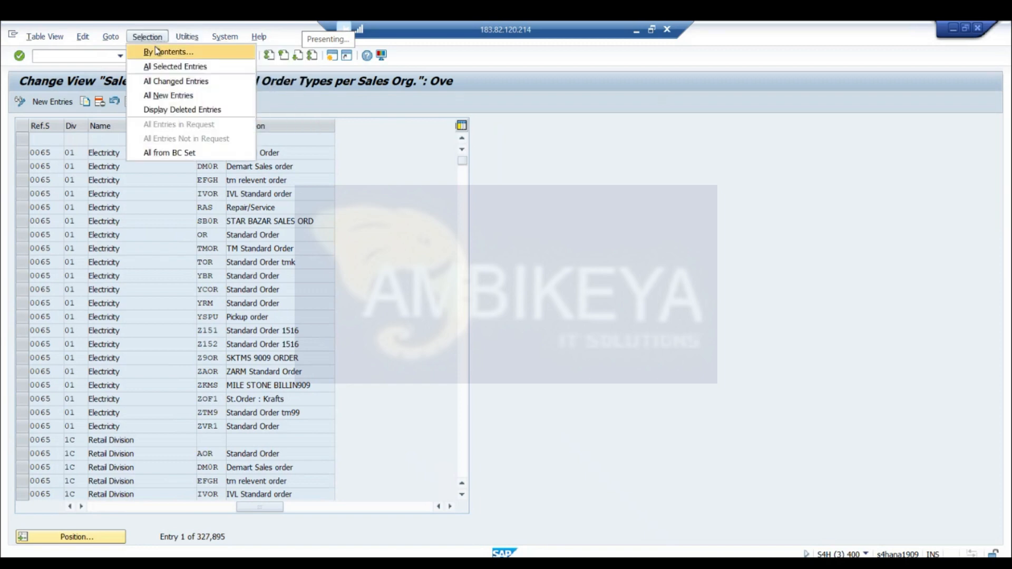
pyautogui.click(157, 51)
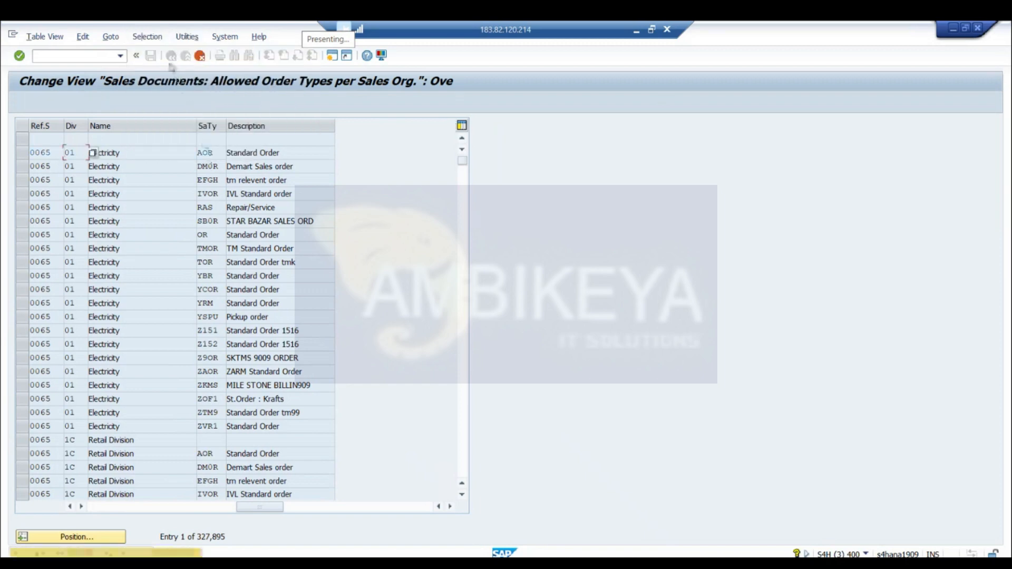
pyautogui.click(147, 36)
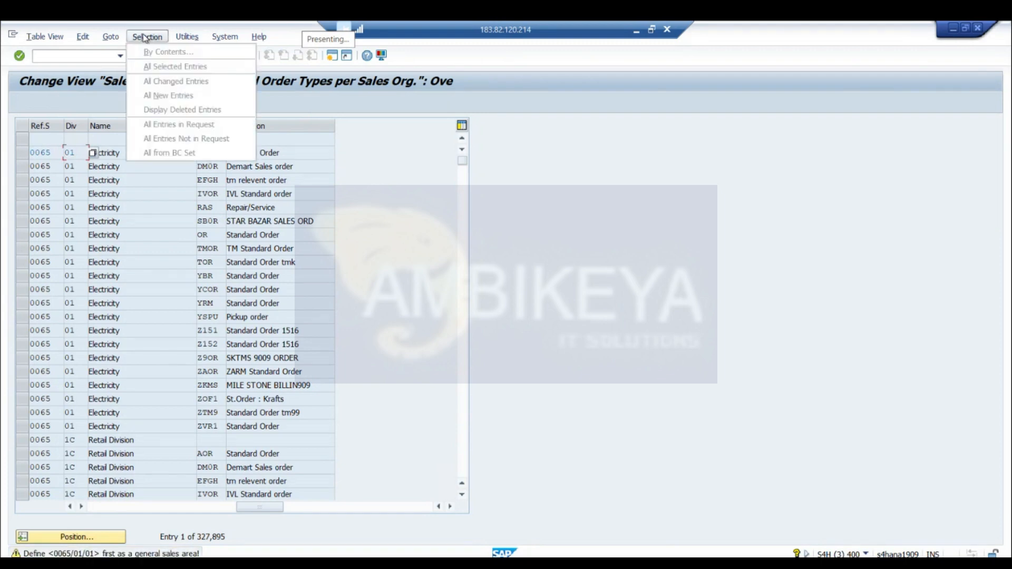
pyautogui.click(283, 208)
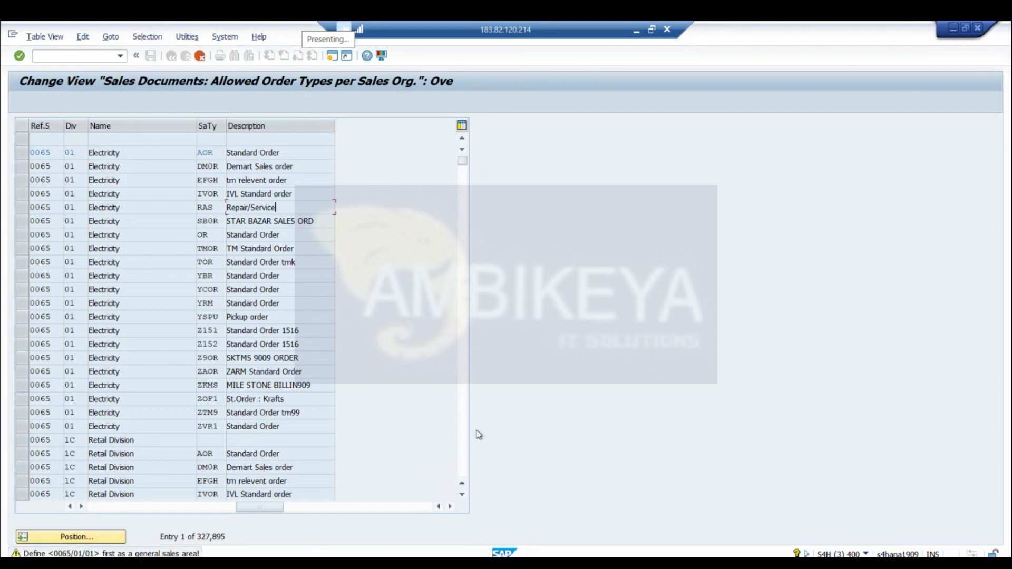
pyautogui.click(462, 497)
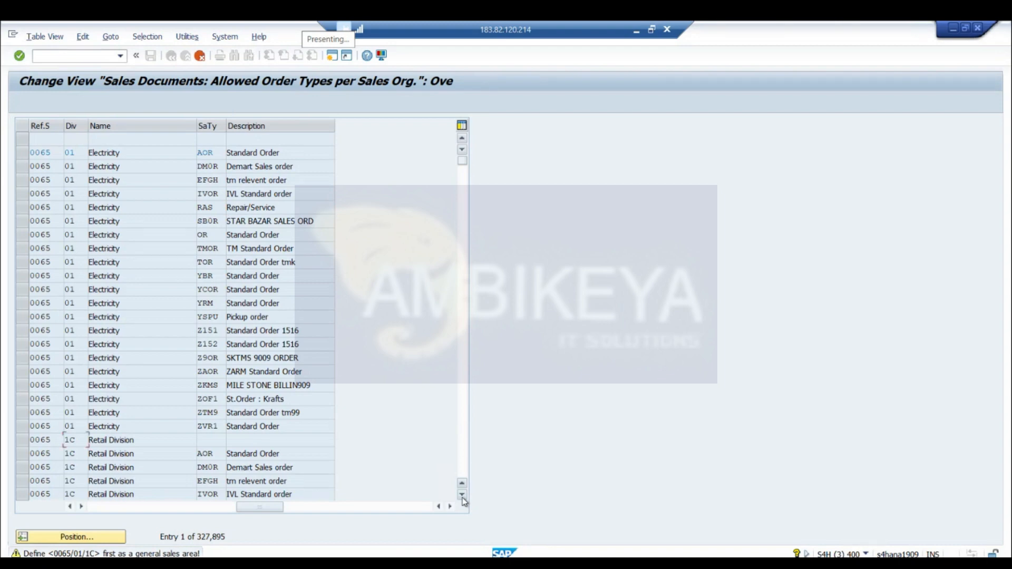
pyautogui.press('Return')
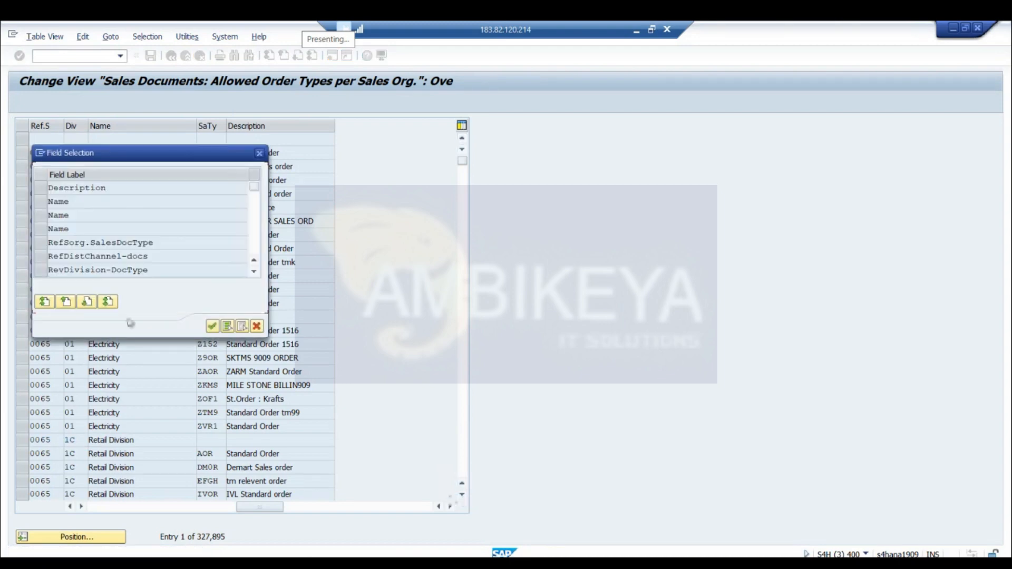
# Search the allowed order types by the RefSorg.SalesDocType field for the value BV
pyautogui.click(42, 246)
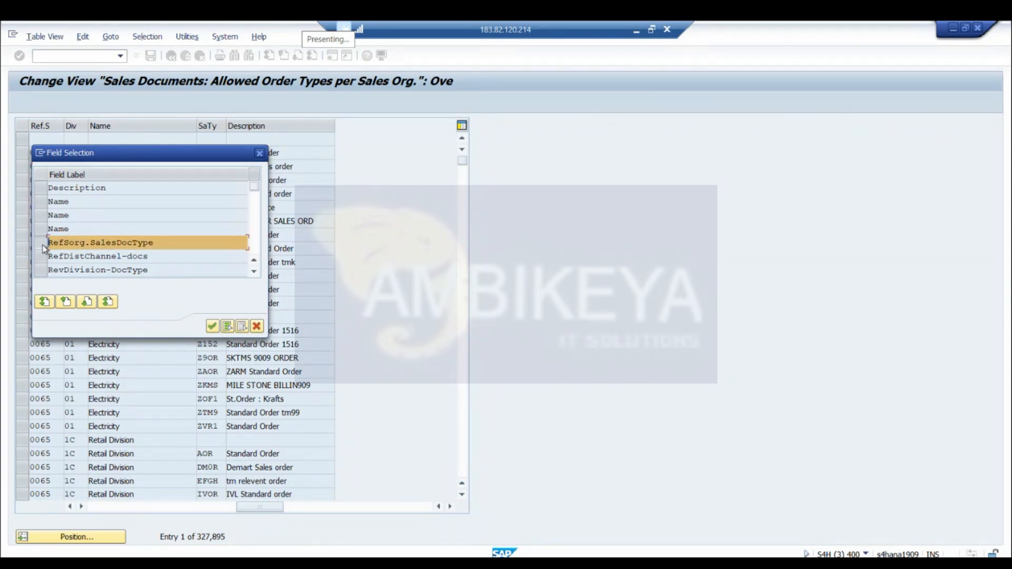
pyautogui.click(213, 326)
pyautogui.click(241, 184)
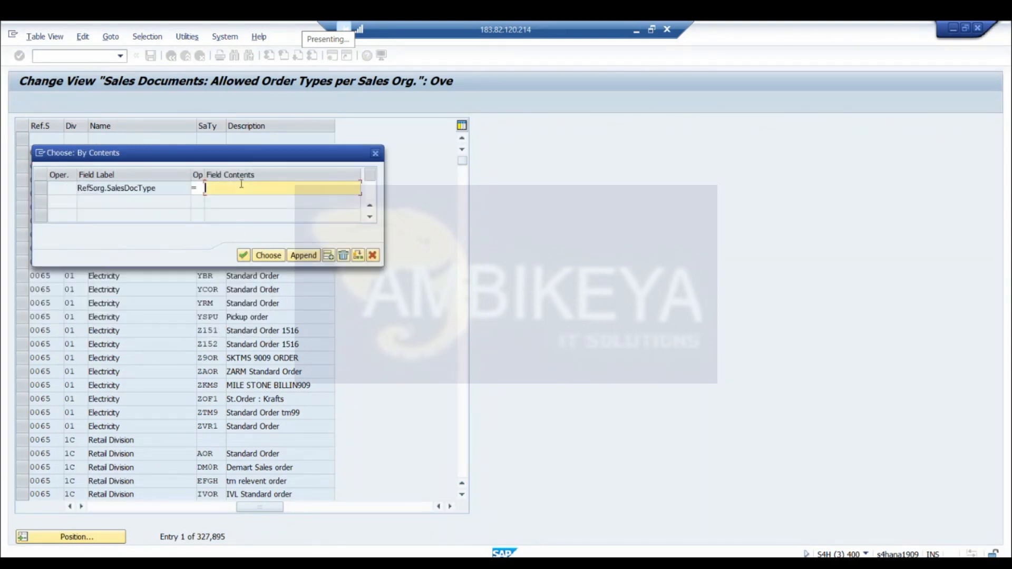
pyautogui.write('BV')
pyautogui.hotkey('shift', 'Tab')
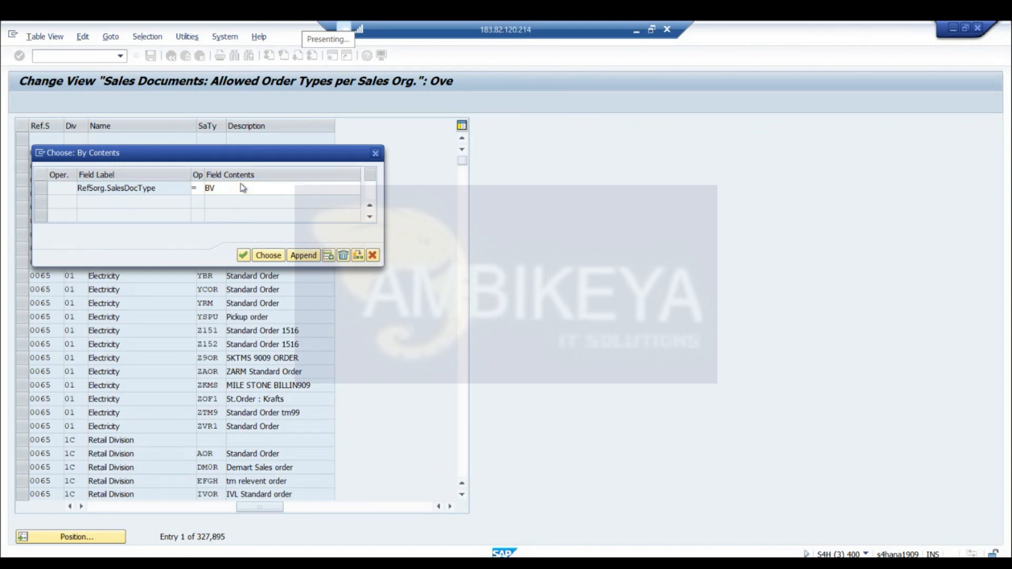
pyautogui.click(280, 253)
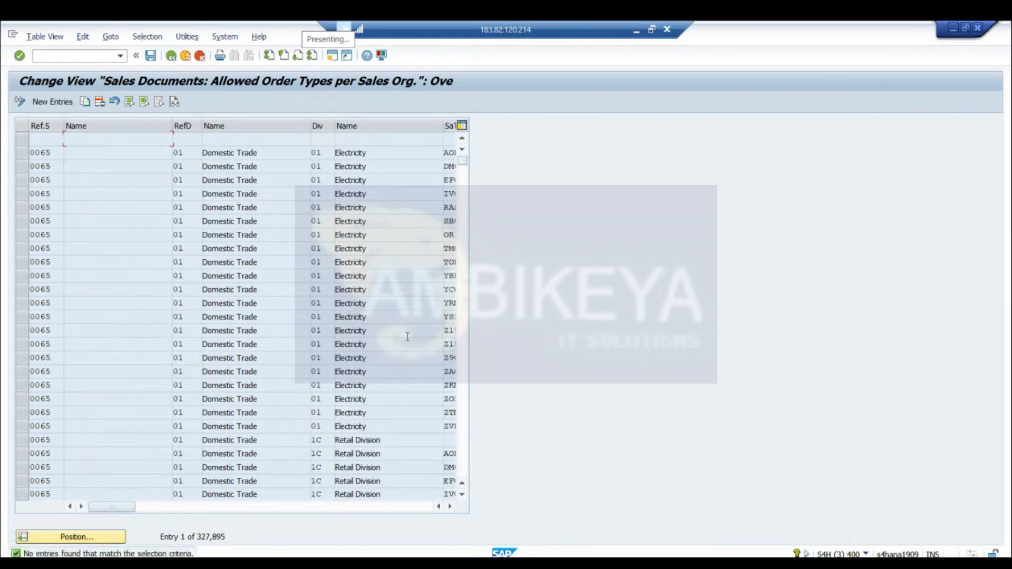
# Examine the sales document types listed for each sales organization, distribution channel and division in the table
pyautogui.click(451, 506)
pyautogui.click(451, 507)
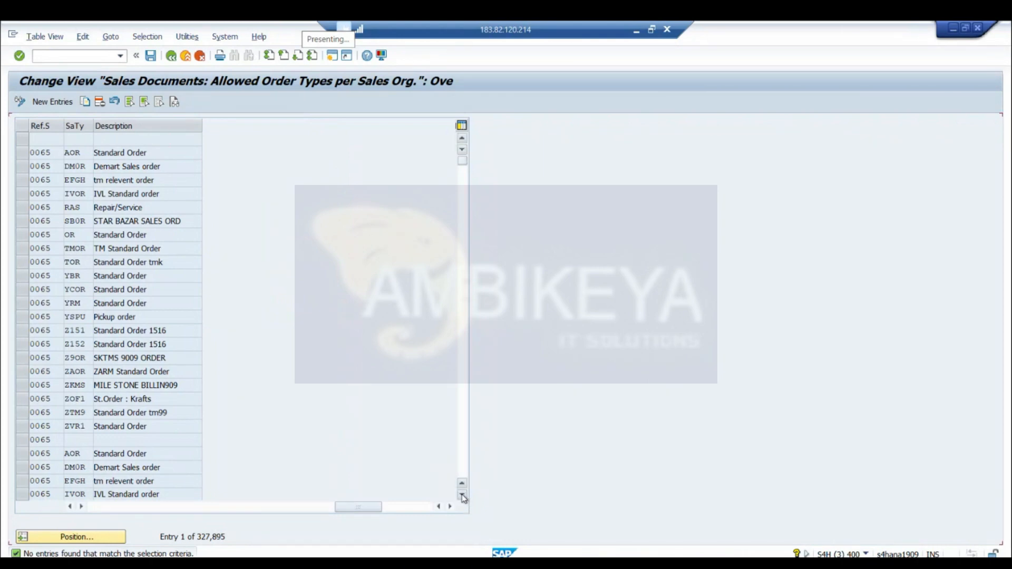
pyautogui.click(462, 496)
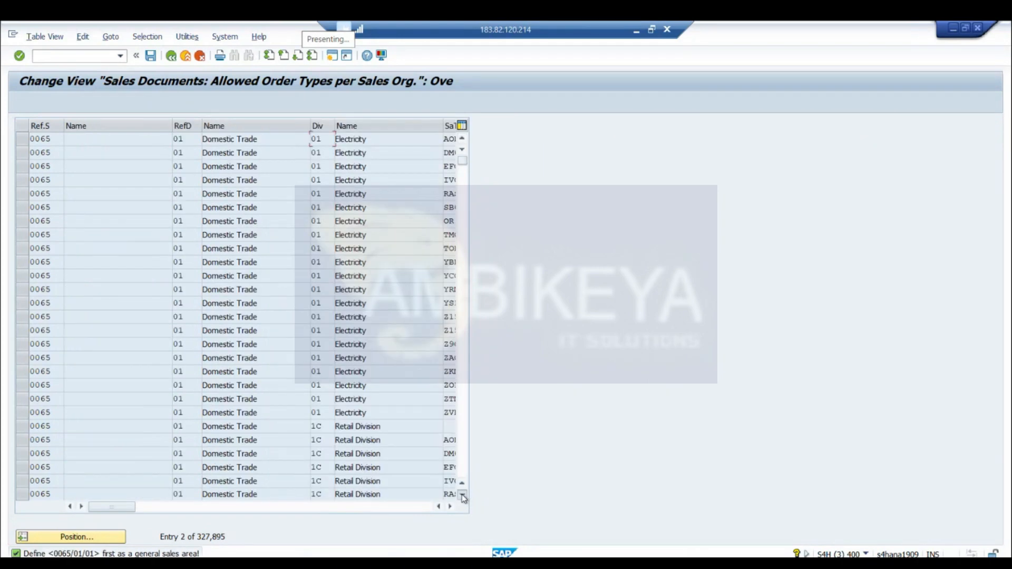
pyautogui.click(462, 497)
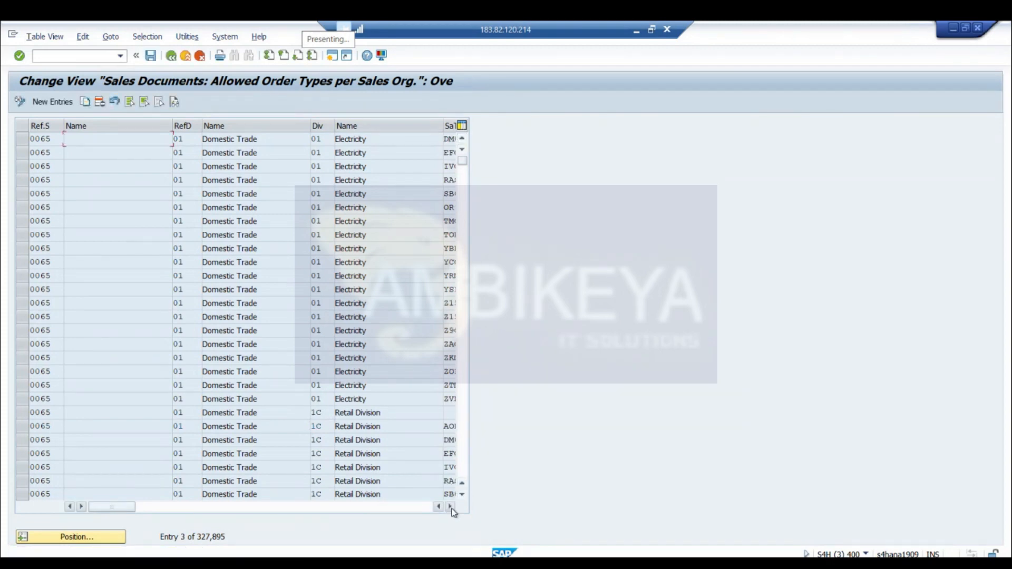
pyautogui.click(451, 507)
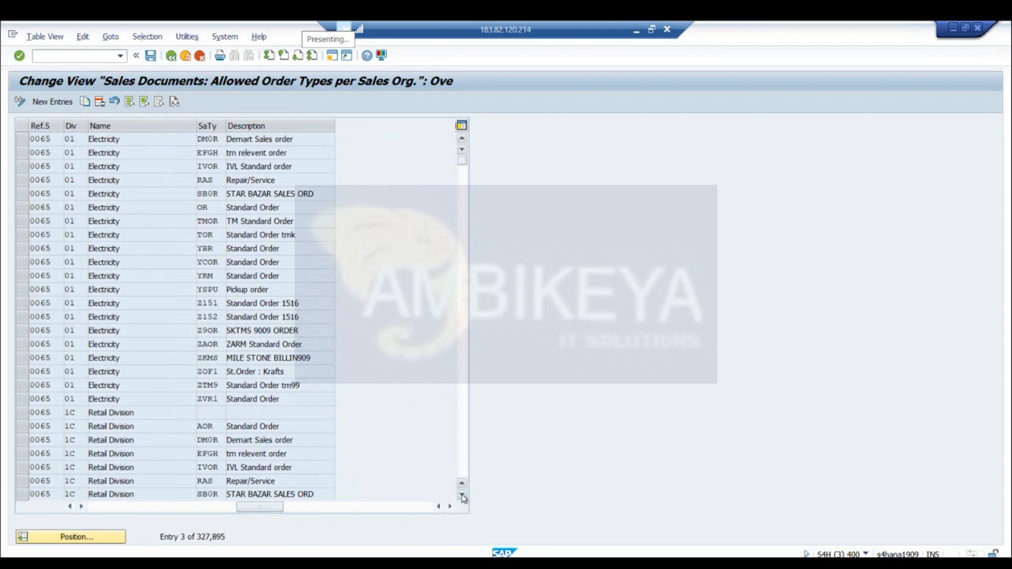
pyautogui.click(462, 496)
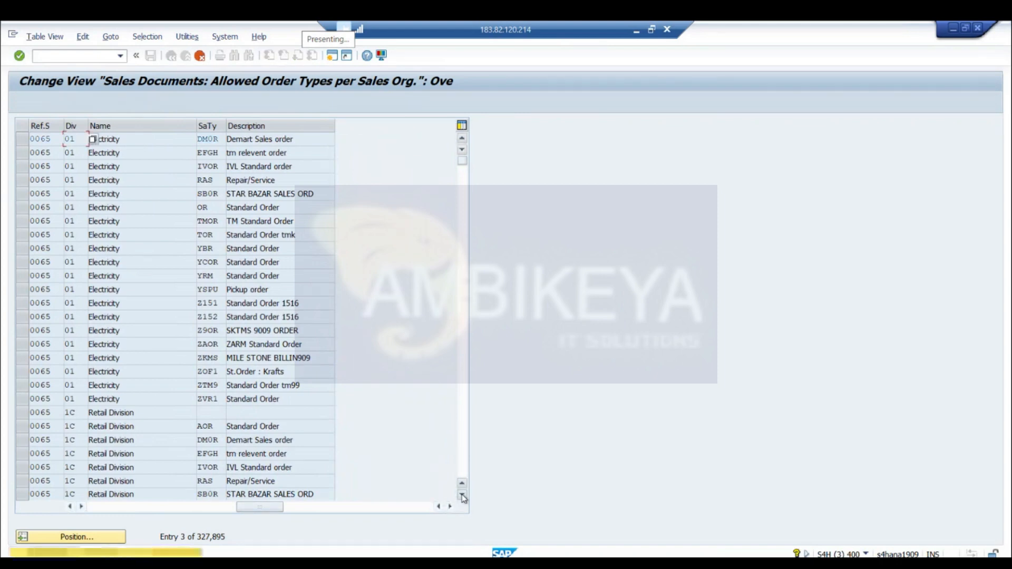
pyautogui.press('Return')
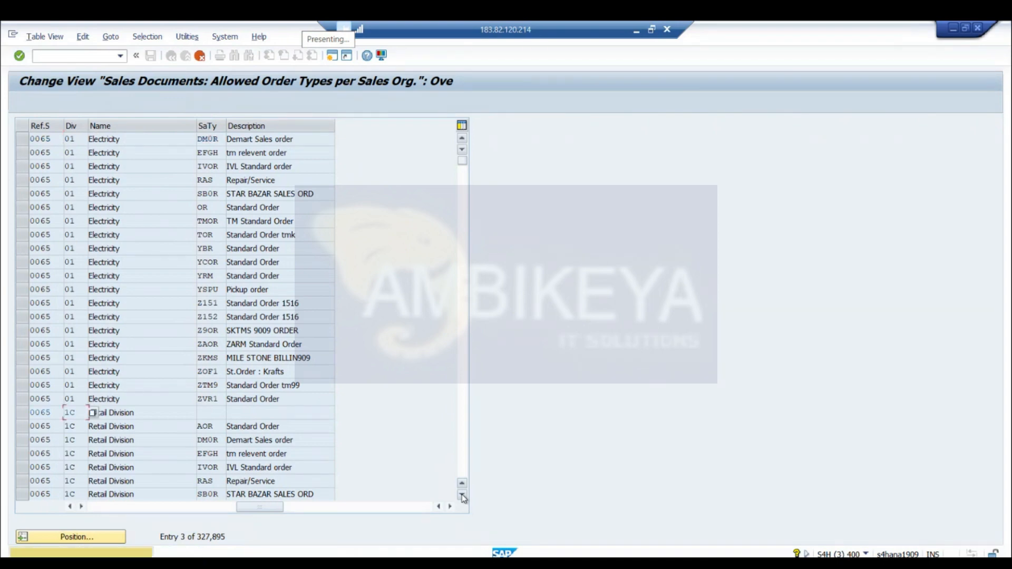
pyautogui.press('Return')
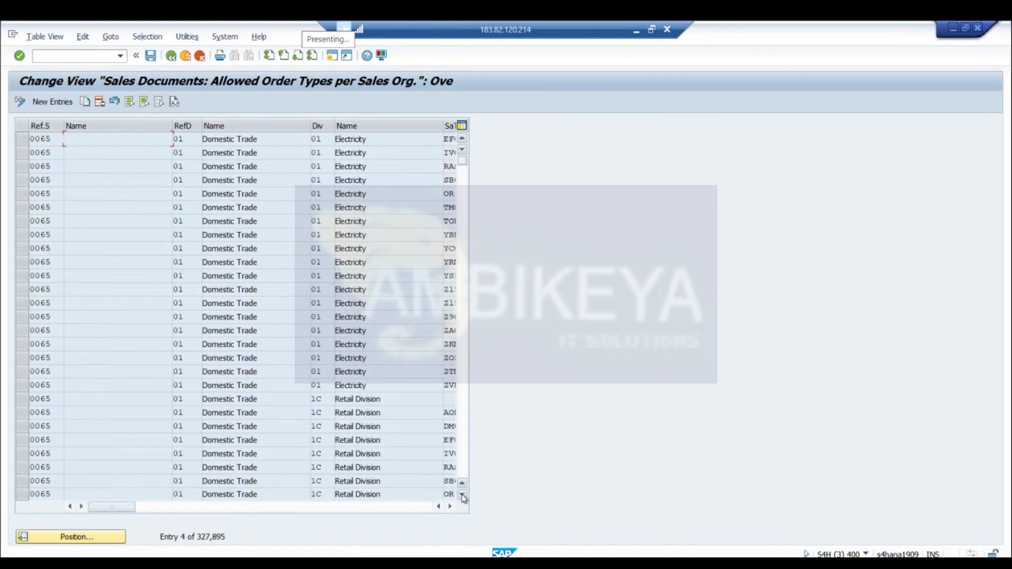
pyautogui.click(462, 497)
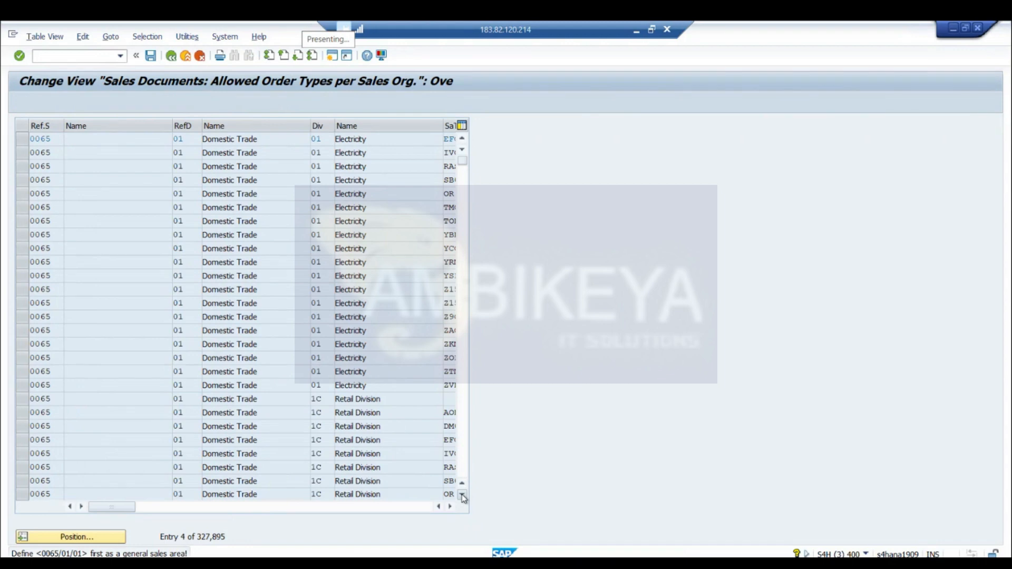
pyautogui.press('Return')
# Narrow the division's Name column so the sales document type shows beside it, and switch the table to display mode
pyautogui.moveTo(443, 125); pyautogui.dragTo(384, 133)
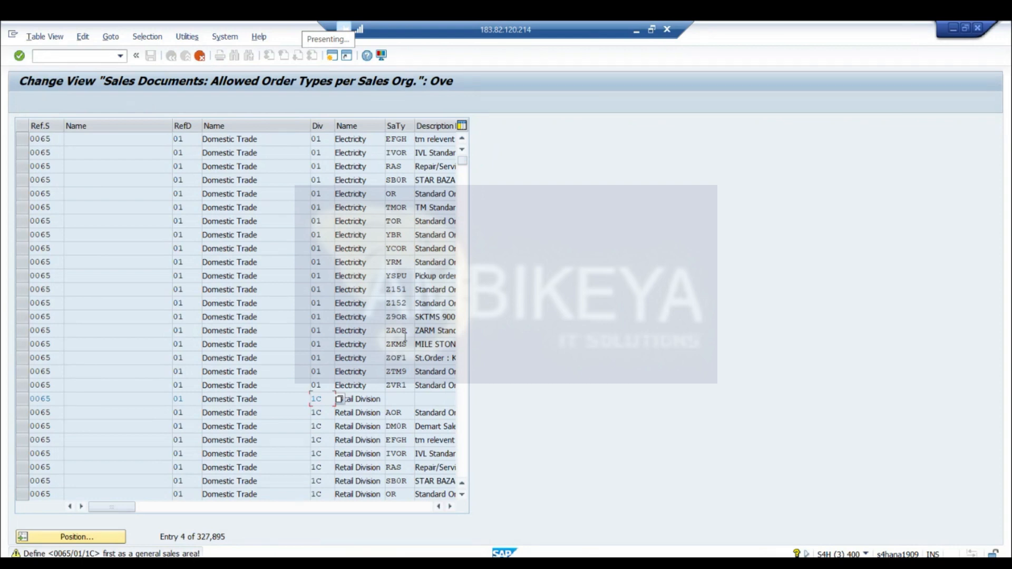
pyautogui.press('Return')
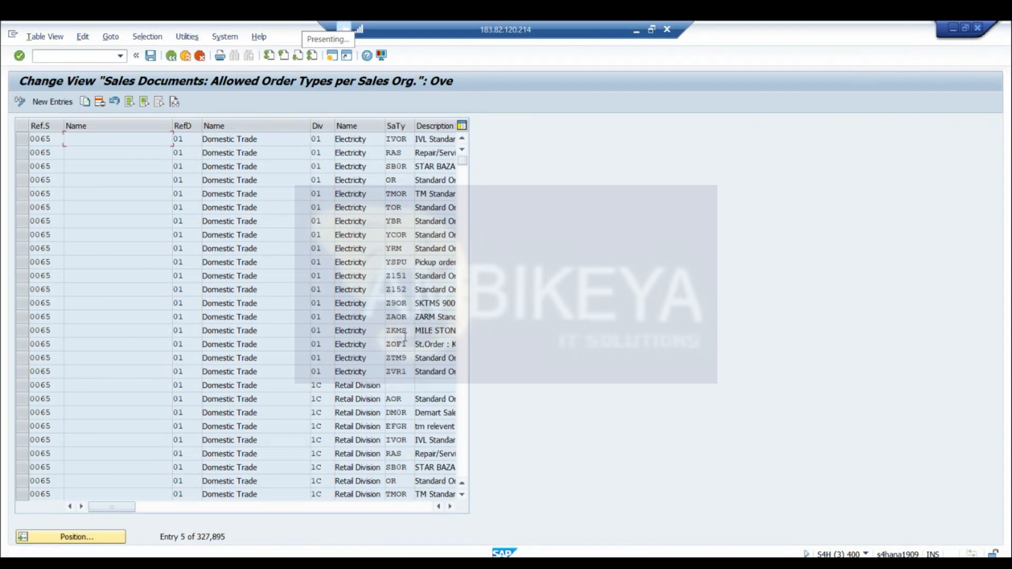
pyautogui.click(20, 104)
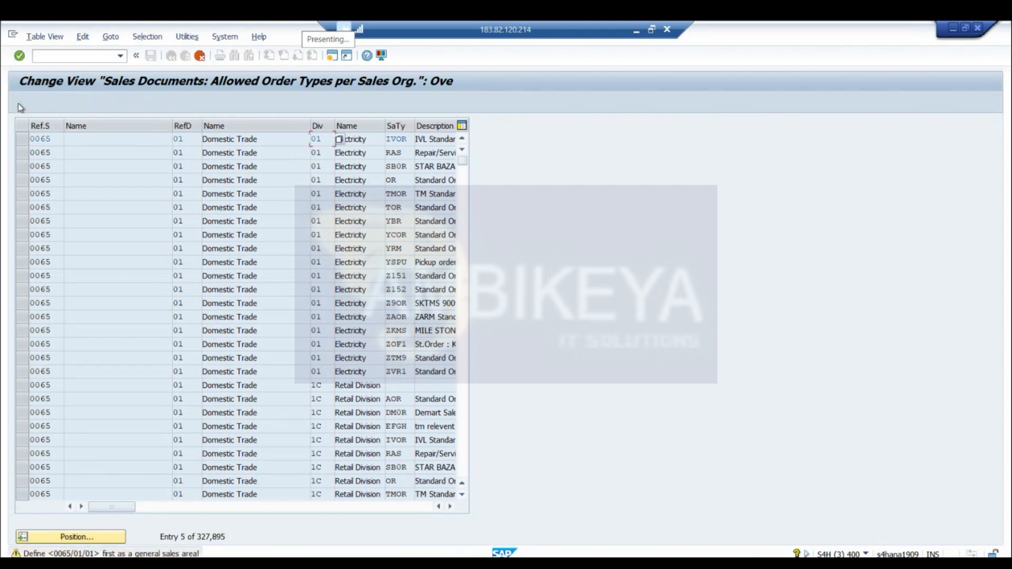
pyautogui.press('Return')
pyautogui.press('Return')
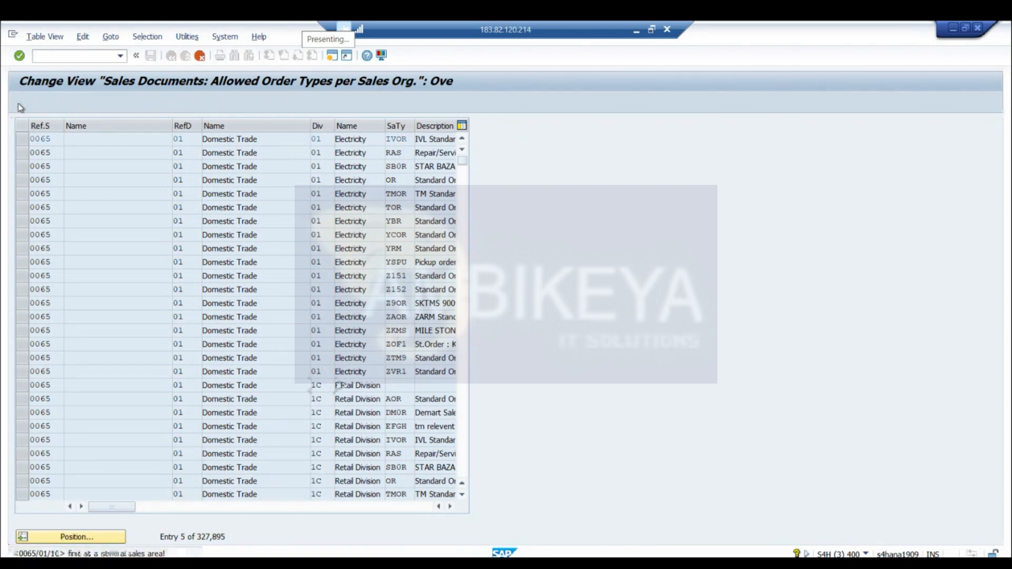
pyautogui.press('Return')
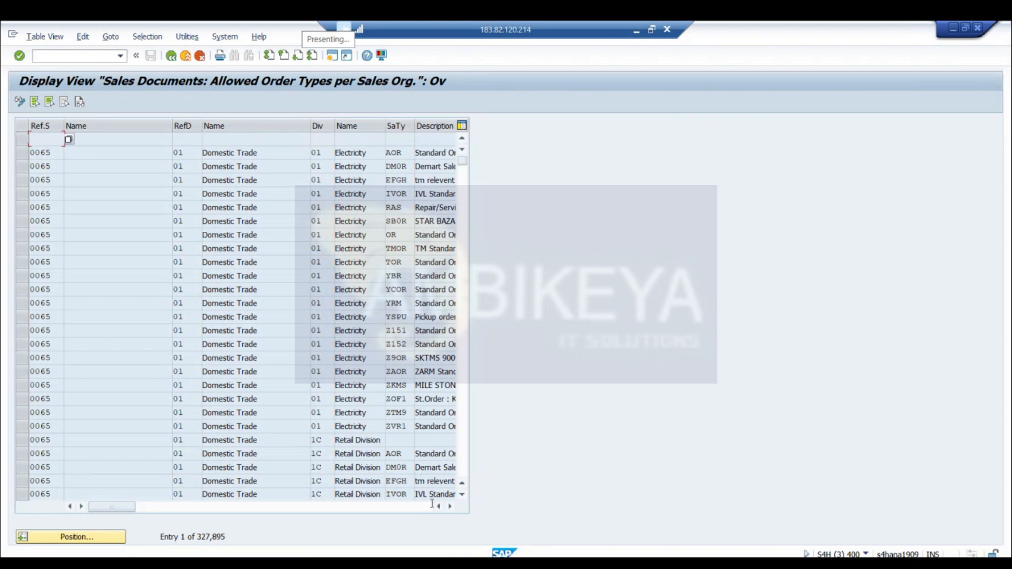
# Look up the technical information of the sales document type field, select its table name V_TVAKZ, and close the help
pyautogui.click(462, 497)
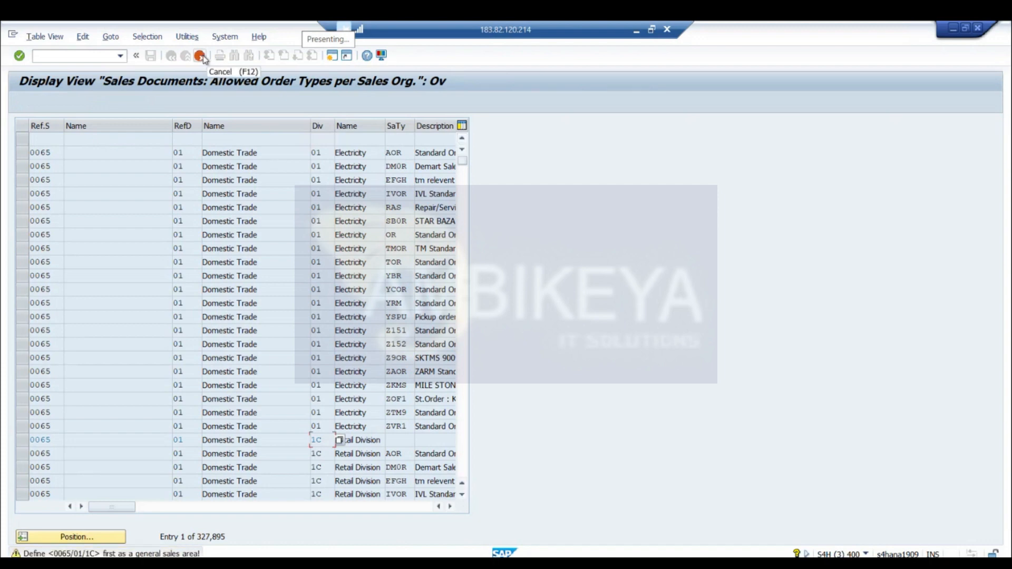
pyautogui.click(401, 220)
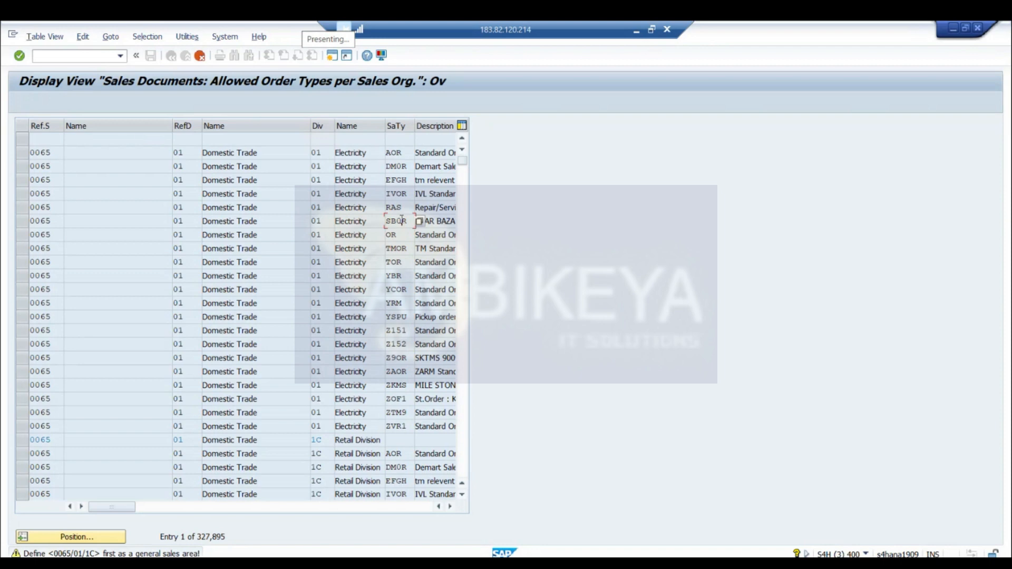
pyautogui.doubleClick(401, 220)
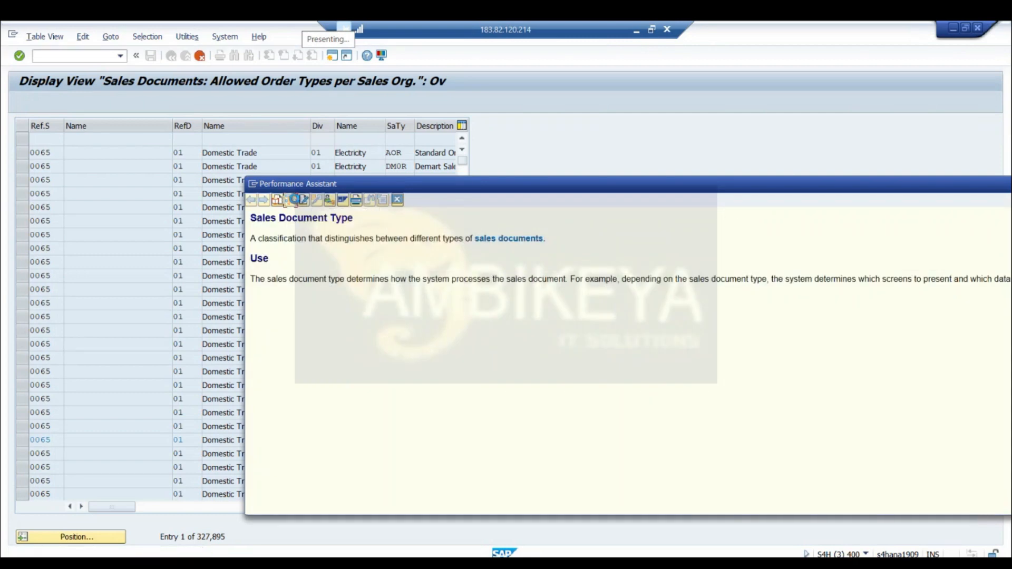
pyautogui.click(294, 199)
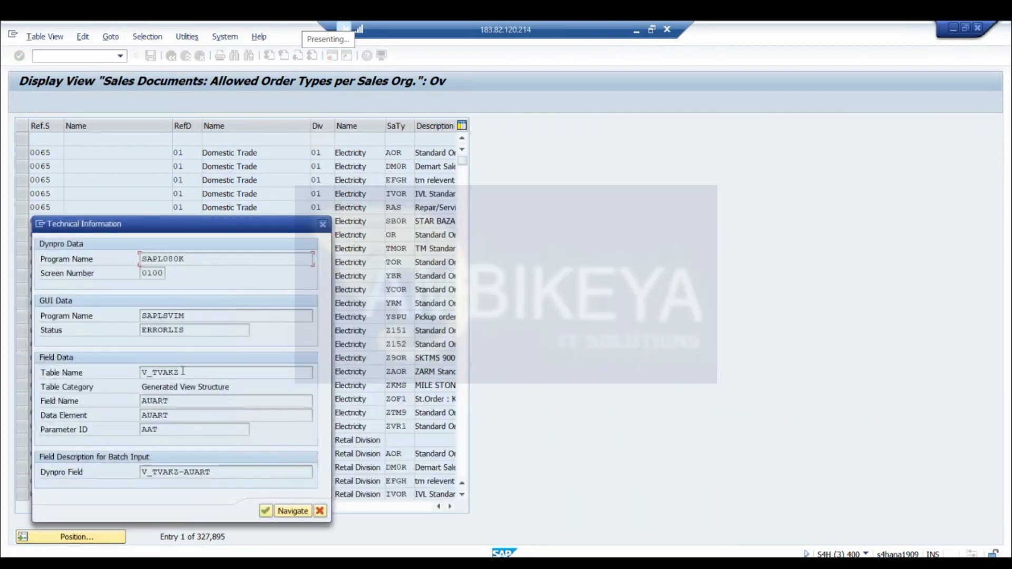
pyautogui.doubleClick(167, 371)
pyautogui.click(323, 223)
pyautogui.click(323, 225)
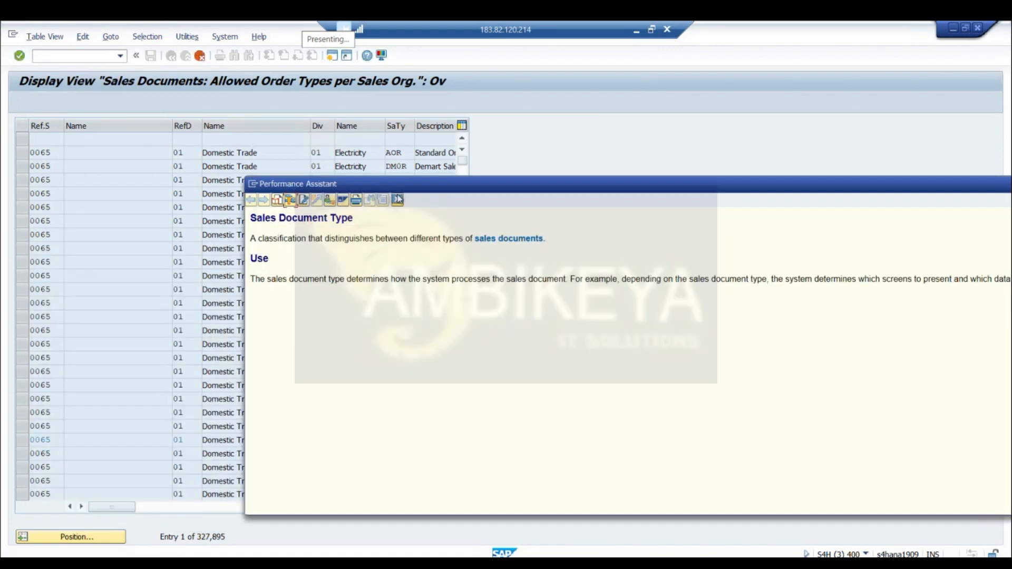
pyautogui.click(397, 199)
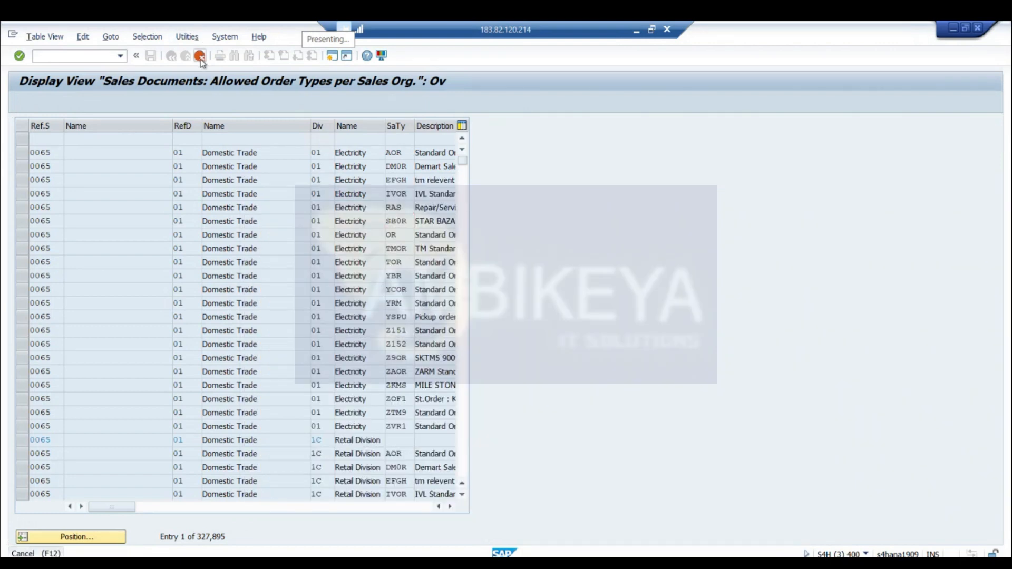
# Leave the order type view and the Implementation Guide, and start the General Table Display transaction
pyautogui.click(199, 56)
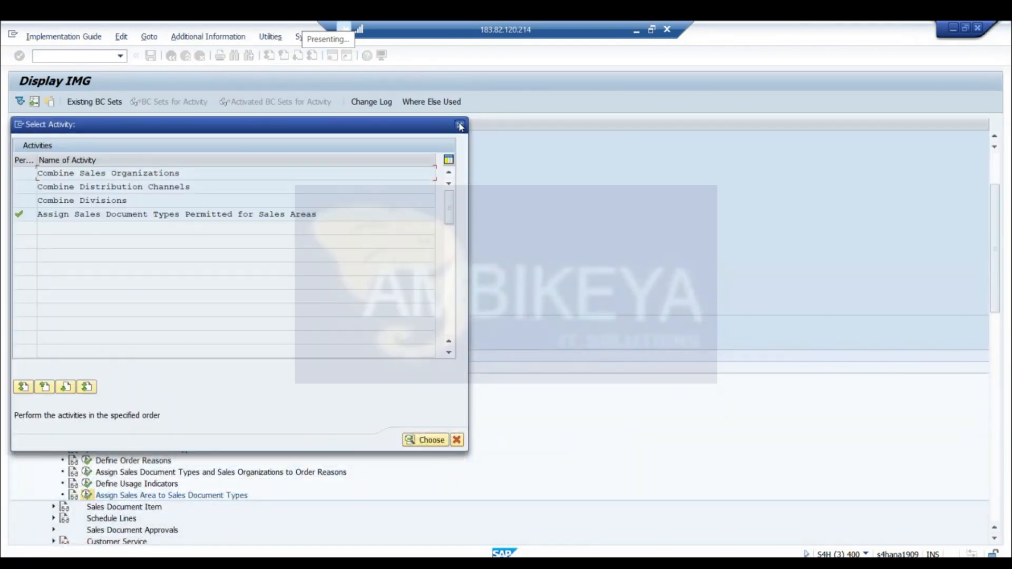
pyautogui.click(460, 126)
pyautogui.click(201, 56)
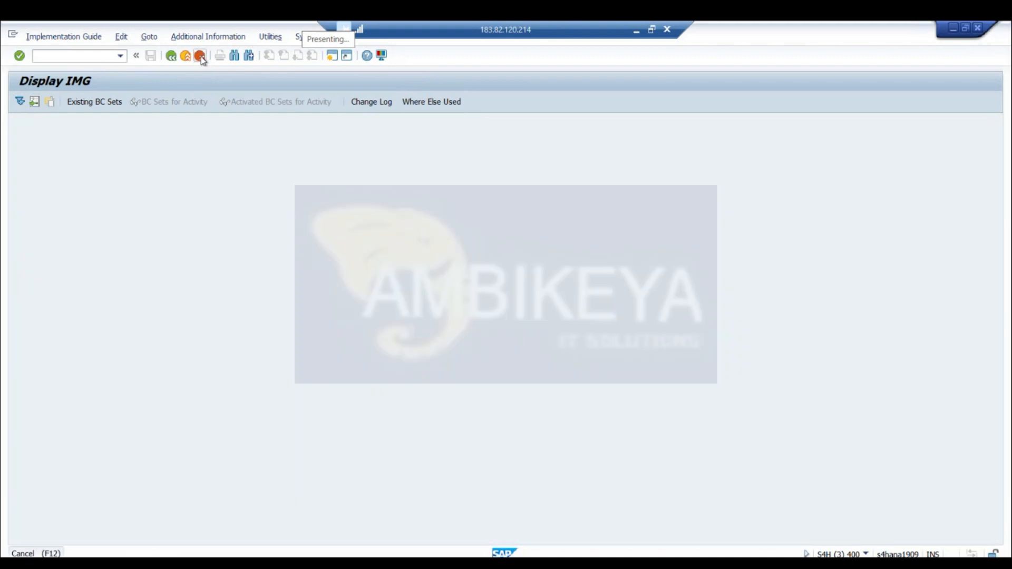
pyautogui.click(201, 56)
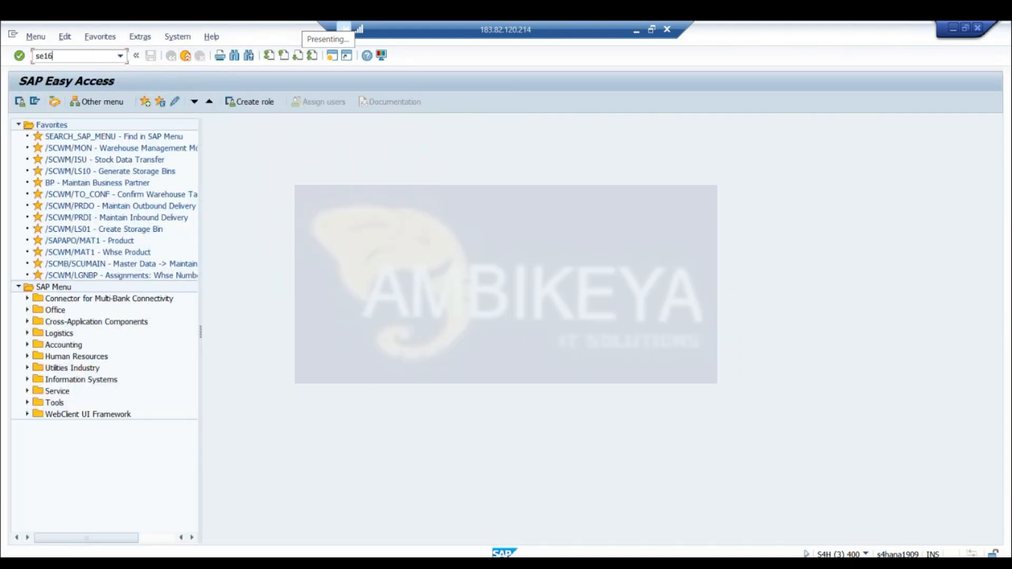
pyautogui.press('Return')
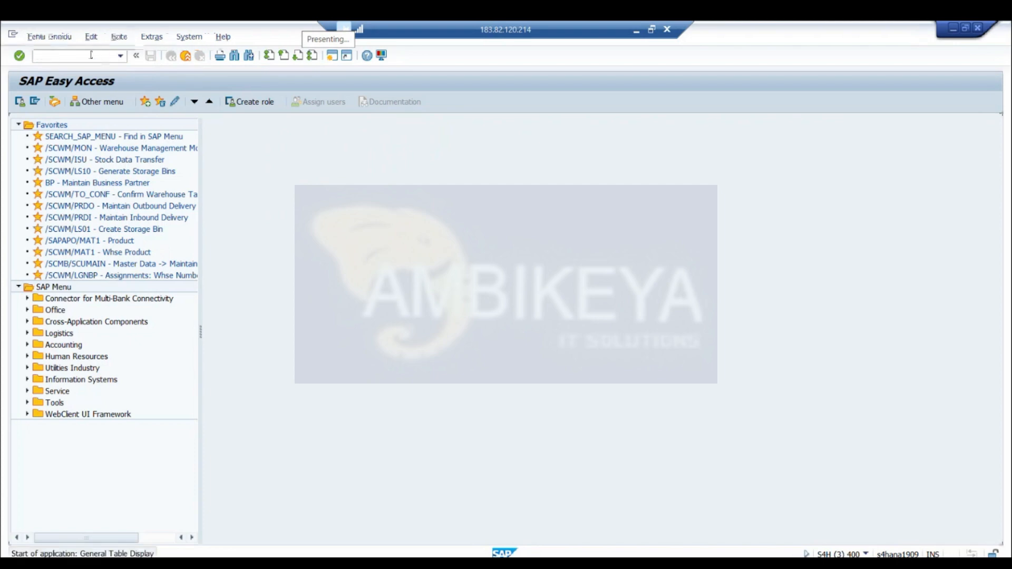
# Replace the table name with TVAKZ and load its selection fields
pyautogui.click(154, 127)
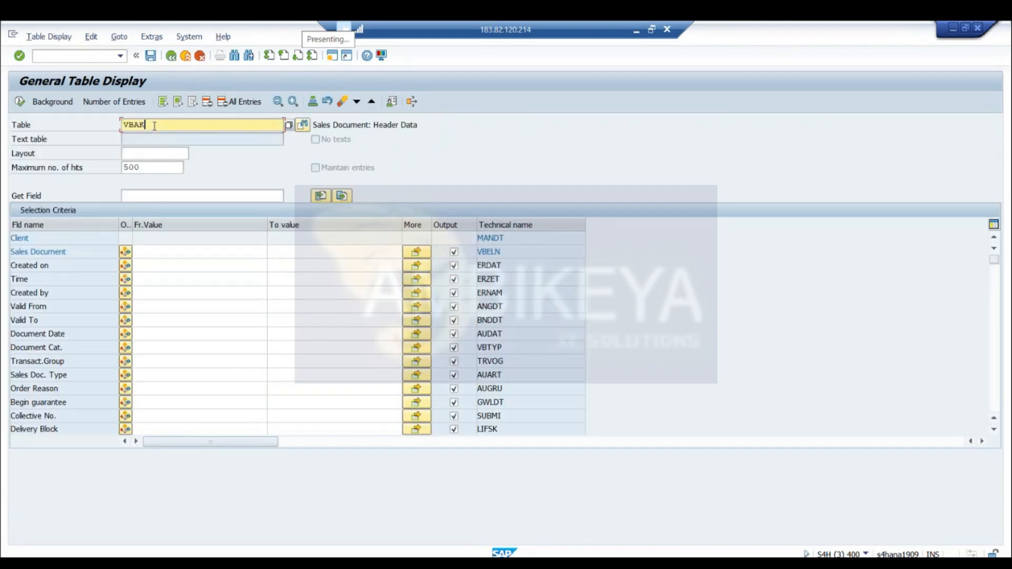
pyautogui.press('BackSpace')
pyautogui.press('BackSpace')
pyautogui.press('BackSpace')
pyautogui.write('TVAKZ')
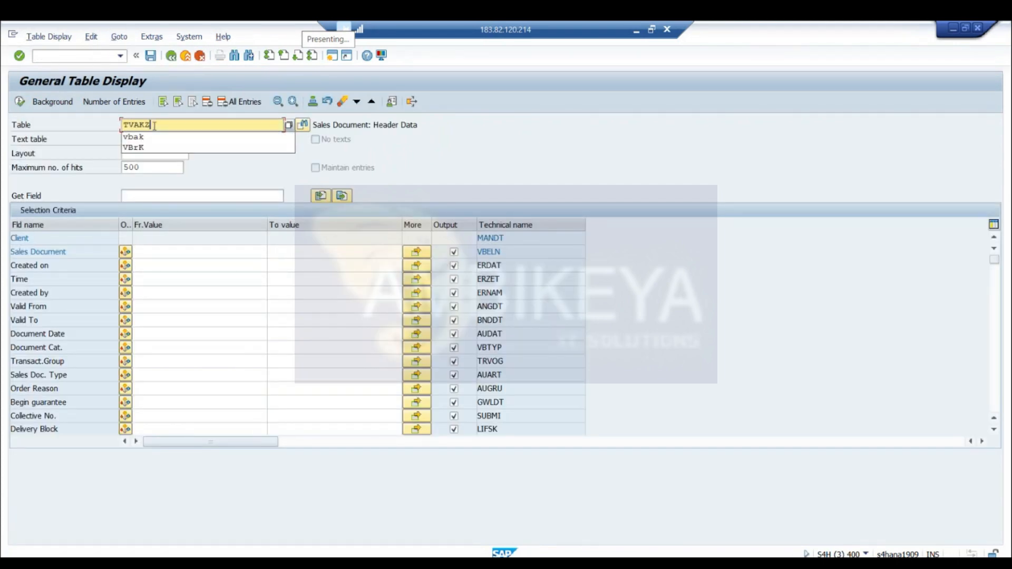
pyautogui.press('Return')
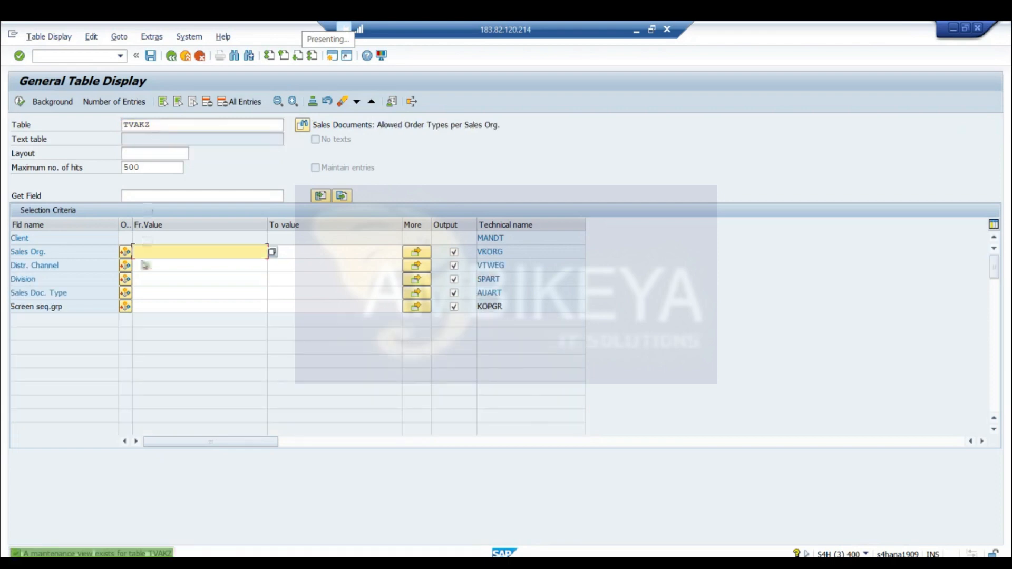
# Restrict the selection to sales document type BV and display the matching table entries
pyautogui.click(141, 296)
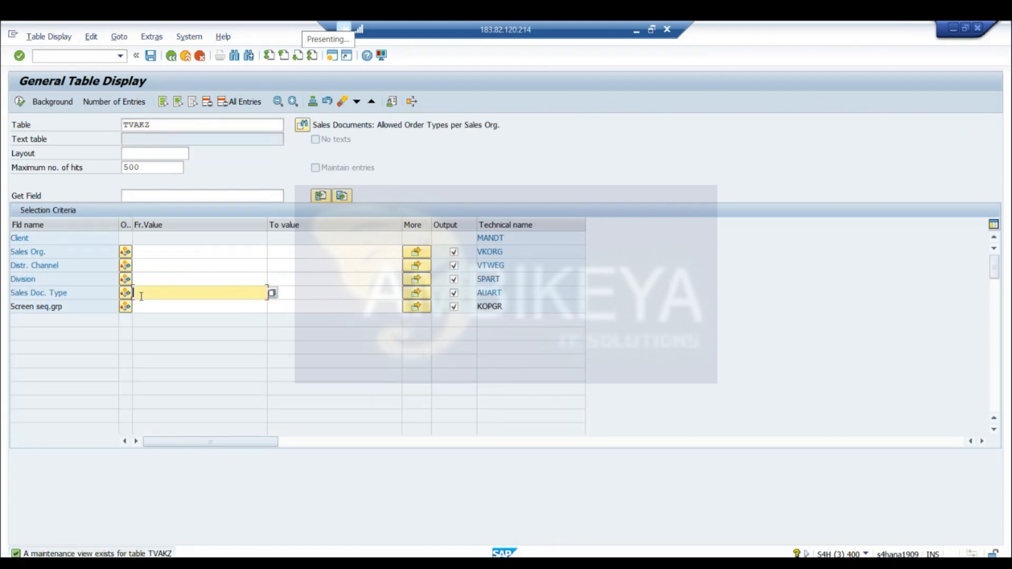
pyautogui.doubleClick(138, 294)
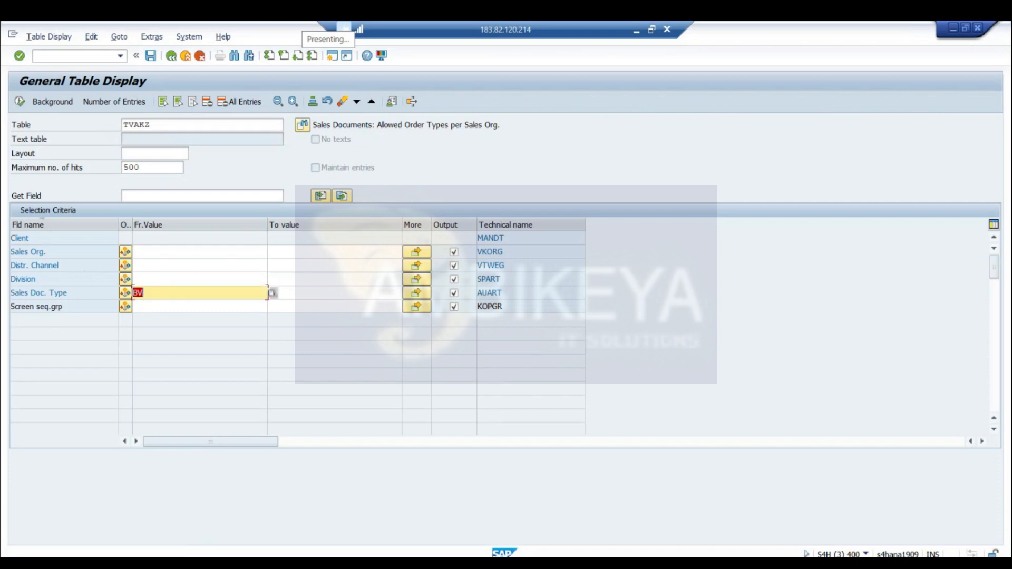
pyautogui.click(22, 108)
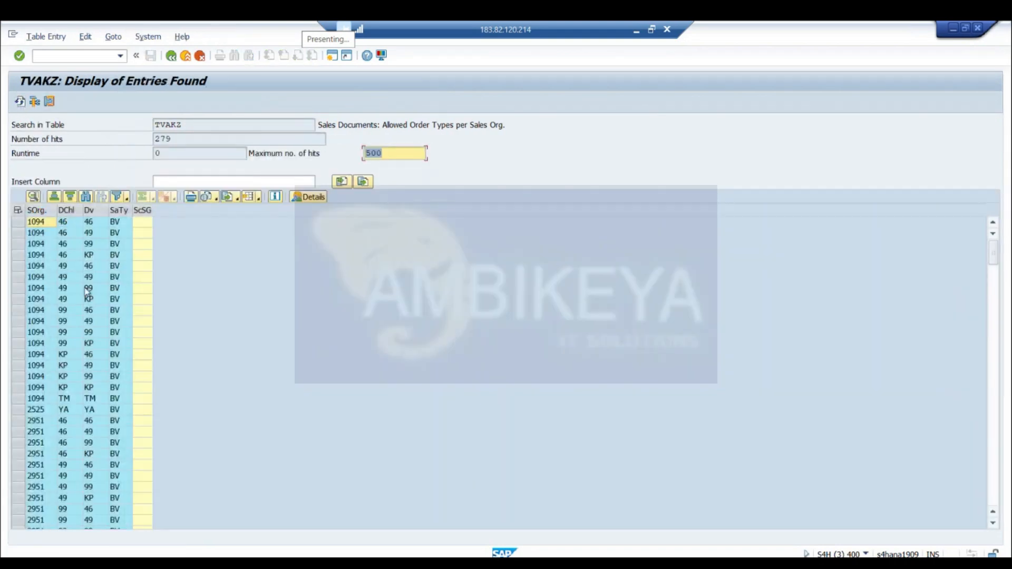
# Examine the full list of TVAKZ entries for the sales organizations that allow order type BV
pyautogui.click(48, 299)
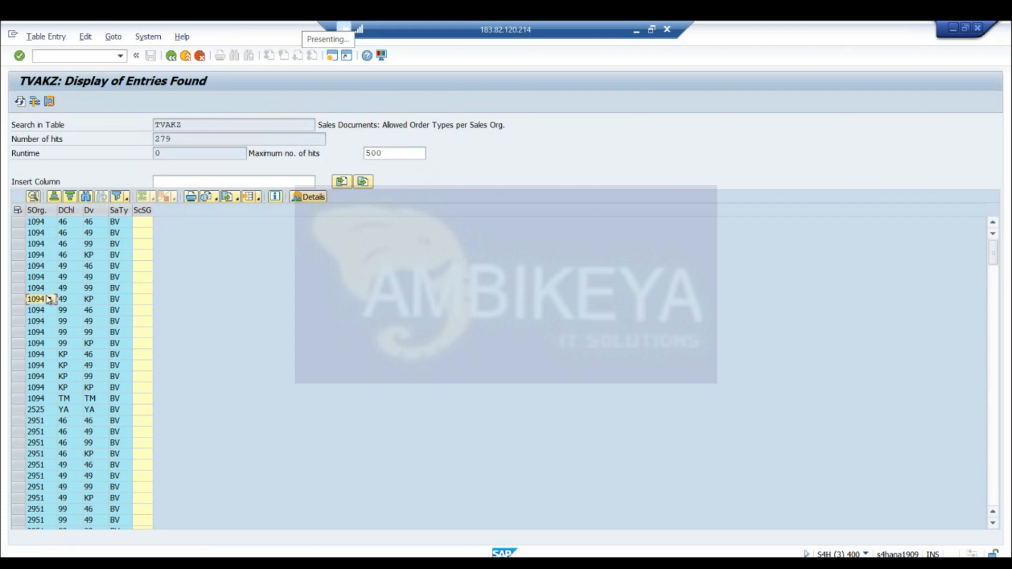
pyautogui.click(50, 476)
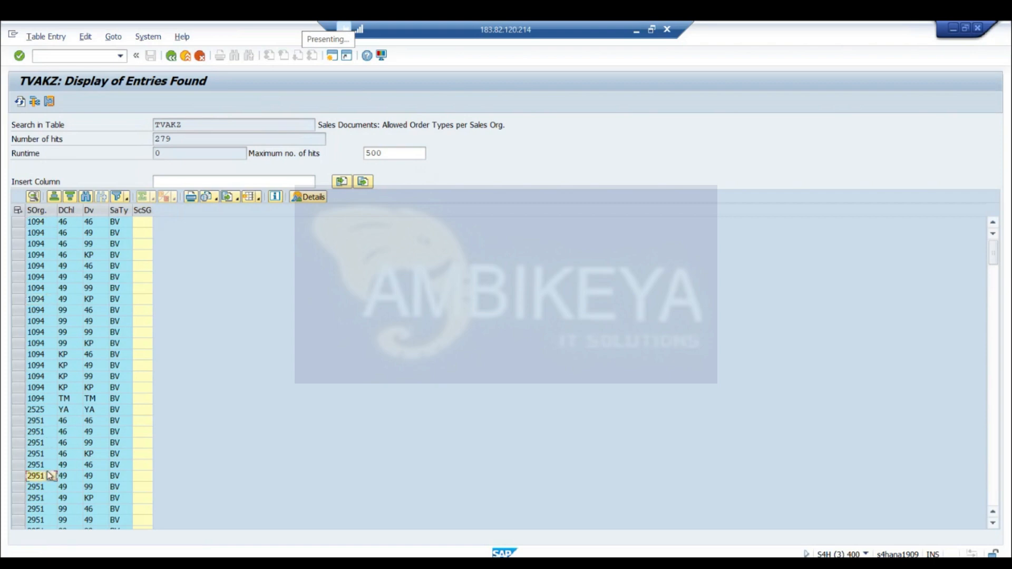
pyautogui.press('Down')
pyautogui.press('Down')
pyautogui.press('Down')
pyautogui.press('Down')
pyautogui.press('Down')
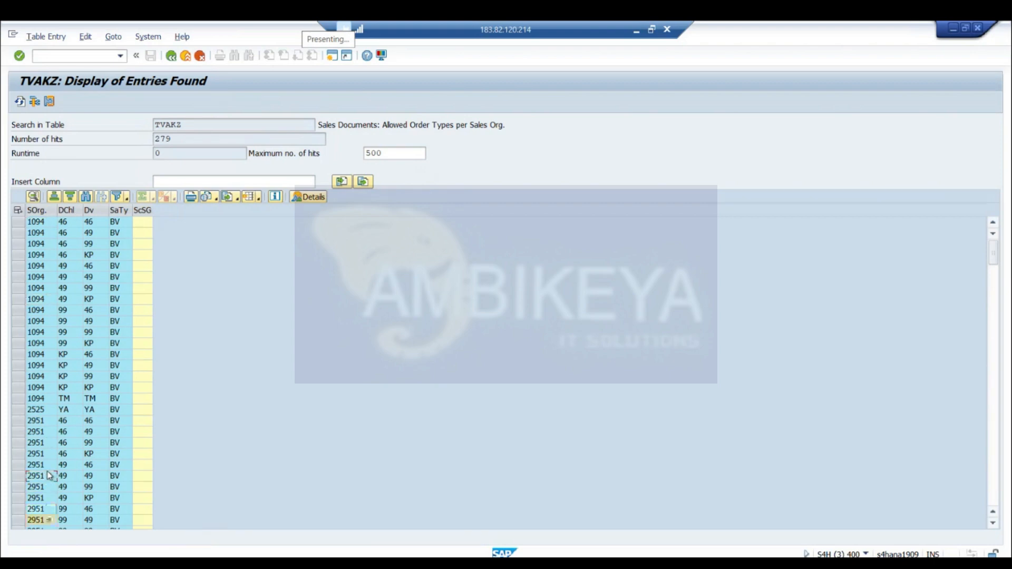
pyautogui.press('Down')
pyautogui.press('Down')
pyautogui.press('Down')
pyautogui.press('Down')
pyautogui.press('Down')
pyautogui.press('Down')
pyautogui.press('Down')
pyautogui.press('Down')
pyautogui.press('Down')
pyautogui.press('Down')
pyautogui.press('Down')
pyautogui.press('Down')
pyautogui.press('Down')
pyautogui.press('Down')
pyautogui.press('Down')
pyautogui.press('Down')
pyautogui.press('Down')
pyautogui.press('Down')
pyautogui.press('Down')
pyautogui.press('Down')
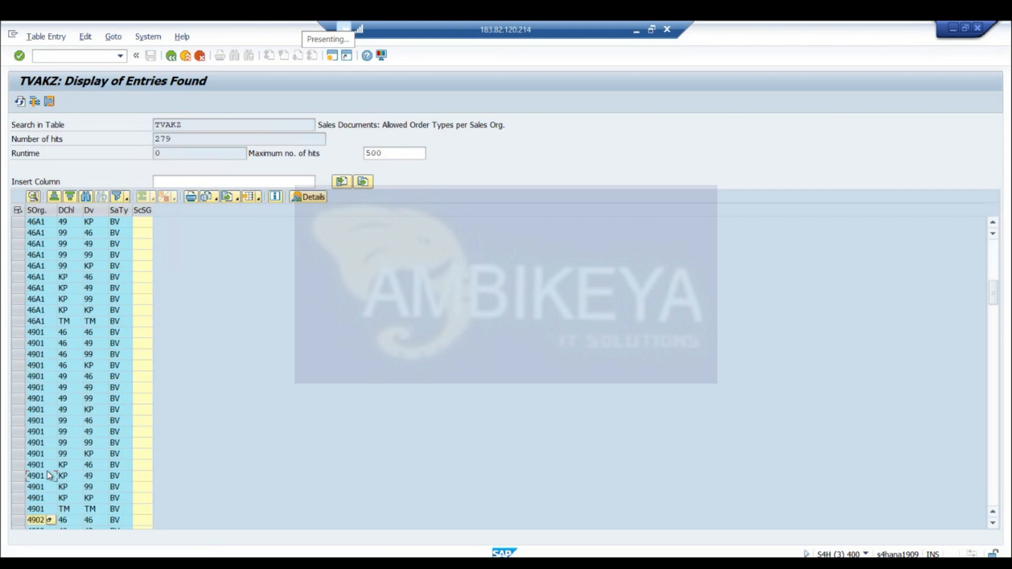
pyautogui.press('Down')
pyautogui.press('Down')
pyautogui.press('Down')
pyautogui.press('Down')
pyautogui.press('Down')
pyautogui.press('Down')
pyautogui.press('Down')
pyautogui.press('Down')
pyautogui.press('Down')
pyautogui.press('Down')
pyautogui.press('Down')
pyautogui.press('Down')
pyautogui.press('Down')
pyautogui.press('Down')
pyautogui.press('Down')
pyautogui.press('Down')
pyautogui.press('Down')
pyautogui.press('Down')
pyautogui.press('Down')
pyautogui.press('Down')
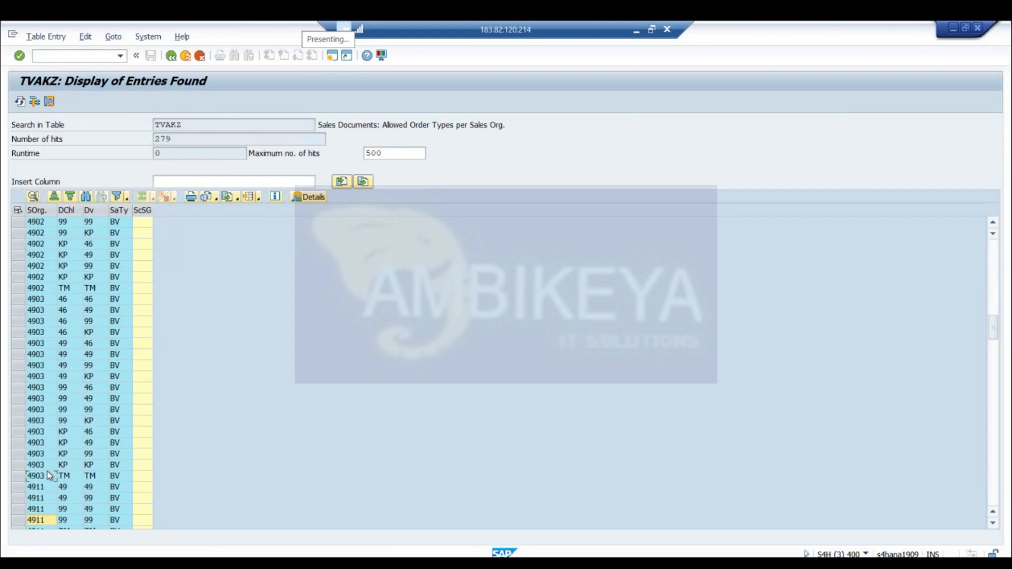
pyautogui.press('Down')
pyautogui.press('Down')
pyautogui.press('Down')
pyautogui.press('Down')
pyautogui.press('Down')
pyautogui.press('Down')
pyautogui.press('Down')
pyautogui.press('Down')
pyautogui.press('Down')
pyautogui.press('Down')
pyautogui.press('Down')
pyautogui.press('Down')
pyautogui.press('Down')
pyautogui.press('Down')
pyautogui.press('Down')
pyautogui.press('Down')
pyautogui.press('Down')
pyautogui.press('Down')
pyautogui.press('Down')
pyautogui.press('Down')
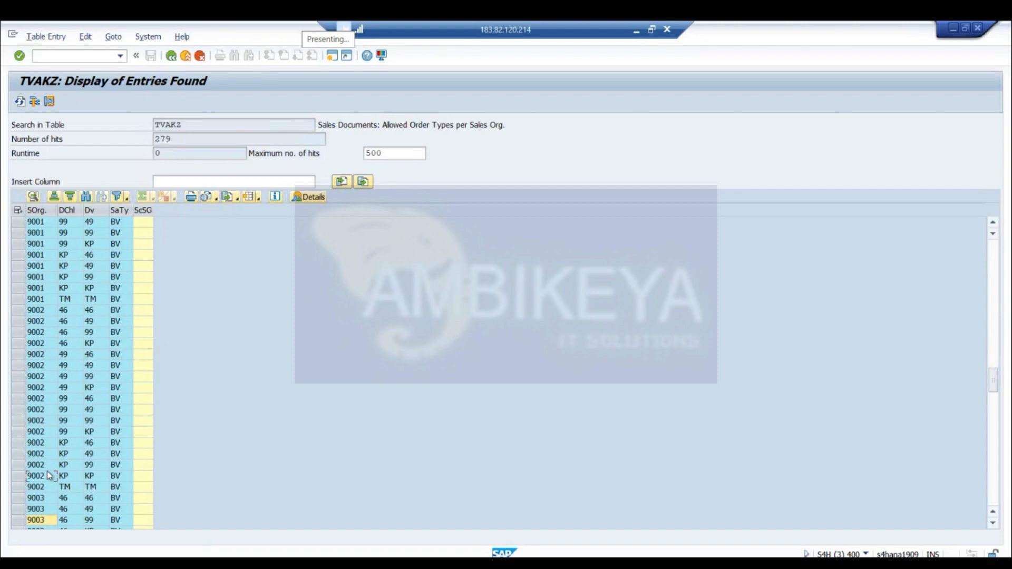
pyautogui.press('Down')
pyautogui.press('Down')
pyautogui.press('Down')
pyautogui.press('Down')
pyautogui.press('Down')
pyautogui.press('Down')
pyautogui.press('Down')
pyautogui.press('Down')
pyautogui.press('Down')
pyautogui.press('Down')
pyautogui.press('Down')
pyautogui.press('Down')
pyautogui.press('Down')
pyautogui.press('Down')
pyautogui.press('Down')
pyautogui.press('Down')
pyautogui.press('Down')
pyautogui.press('Down')
pyautogui.press('Down')
pyautogui.press('Down')
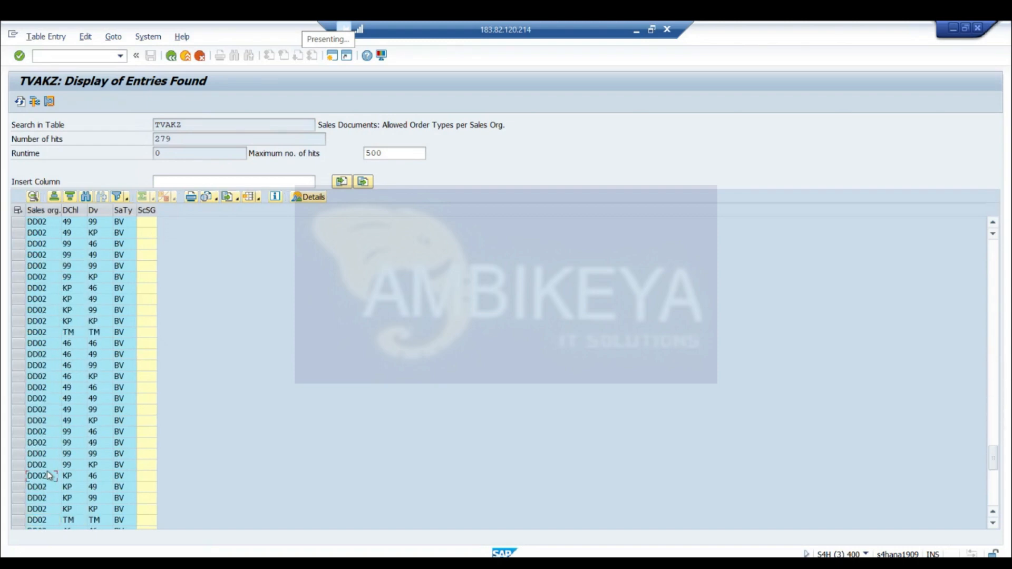
pyautogui.press('Down')
pyautogui.press('Down')
pyautogui.press('Down')
pyautogui.press('Down')
pyautogui.press('Down')
pyautogui.press('Down')
pyautogui.press('Down')
pyautogui.press('Down')
pyautogui.press('Down')
pyautogui.press('Down')
pyautogui.press('Down')
pyautogui.press('Down')
pyautogui.press('Down')
pyautogui.press('Down')
pyautogui.press('Down')
pyautogui.press('Down')
pyautogui.press('Down')
pyautogui.press('Down')
pyautogui.press('Down')
pyautogui.press('Down')
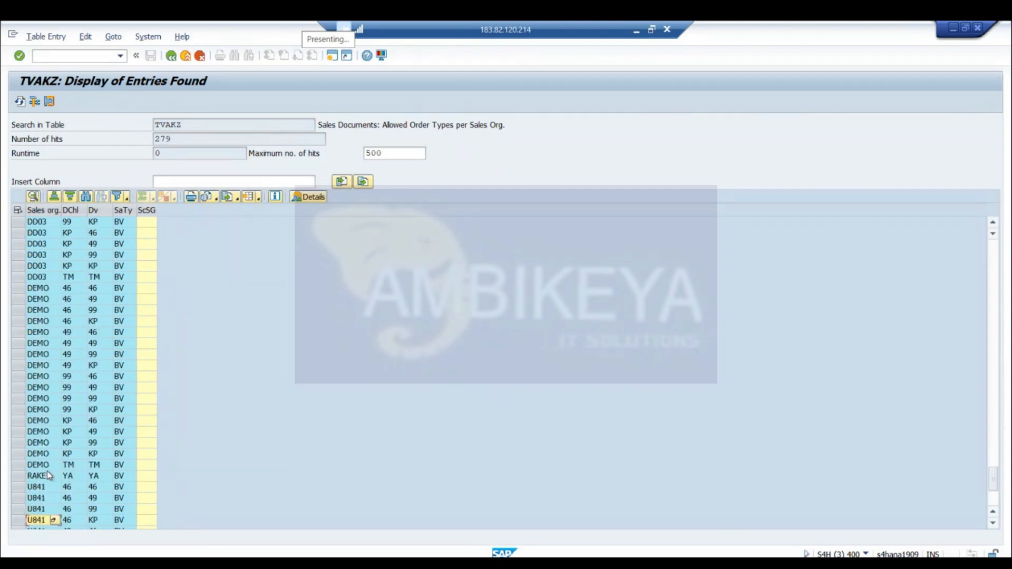
pyautogui.press('Down')
pyautogui.press('Down')
pyautogui.press('Down')
pyautogui.press('Down')
pyautogui.press('Down')
pyautogui.press('Down')
pyautogui.press('Down')
pyautogui.press('Down')
pyautogui.press('Down')
pyautogui.press('Down')
pyautogui.press('Down')
pyautogui.press('Down')
pyautogui.press('Down')
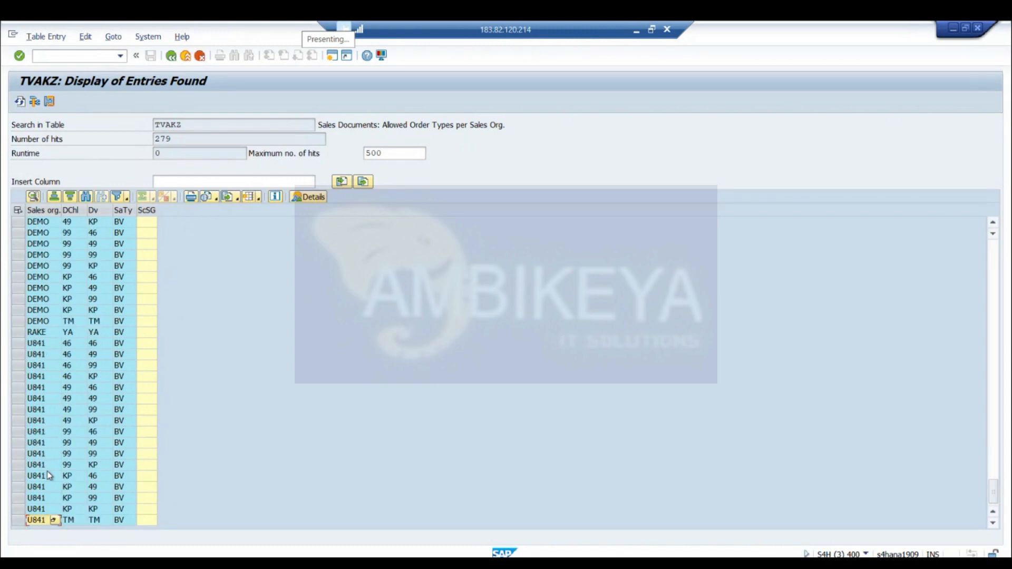
pyautogui.press('Up')
pyautogui.press('Up')
pyautogui.press('Up')
pyautogui.press('Up')
pyautogui.press('Up')
pyautogui.press('Up')
pyautogui.press('Up')
pyautogui.press('Up')
pyautogui.press('Up')
pyautogui.press('Up')
pyautogui.press('Up')
pyautogui.press('Up')
pyautogui.press('Up')
pyautogui.press('Up')
pyautogui.press('Up')
pyautogui.press('Up')
pyautogui.press('Up')
pyautogui.press('Up')
pyautogui.press('Up')
pyautogui.press('Up')
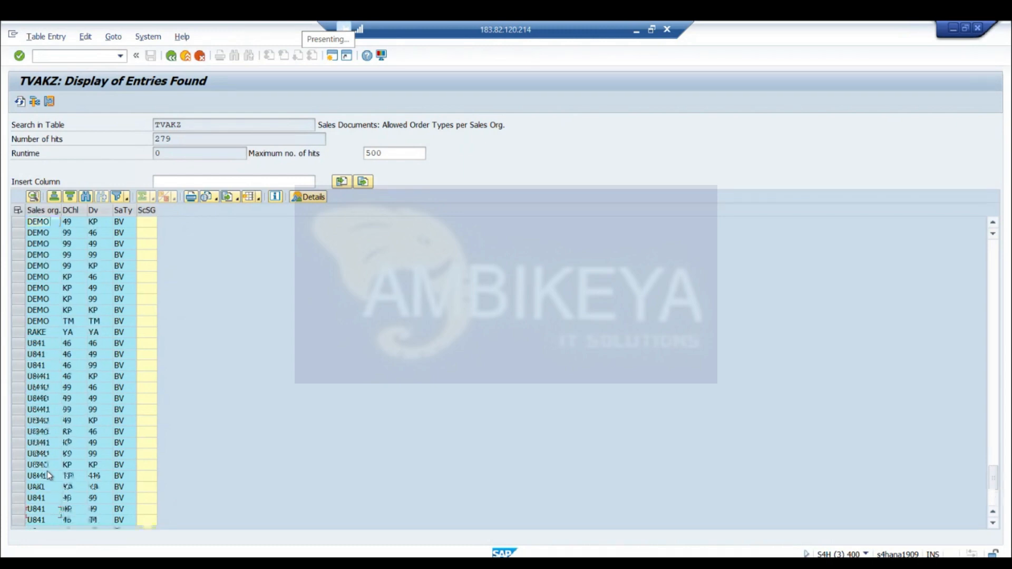
pyautogui.press('Up')
pyautogui.press('Up')
pyautogui.press('Up')
pyautogui.press('Up')
pyautogui.press('Up')
pyautogui.press('Up')
pyautogui.press('Up')
pyautogui.press('Up')
pyautogui.press('Up')
pyautogui.press('Up')
pyautogui.press('Up')
pyautogui.press('Up')
pyautogui.press('Up')
pyautogui.press('Up')
pyautogui.press('Up')
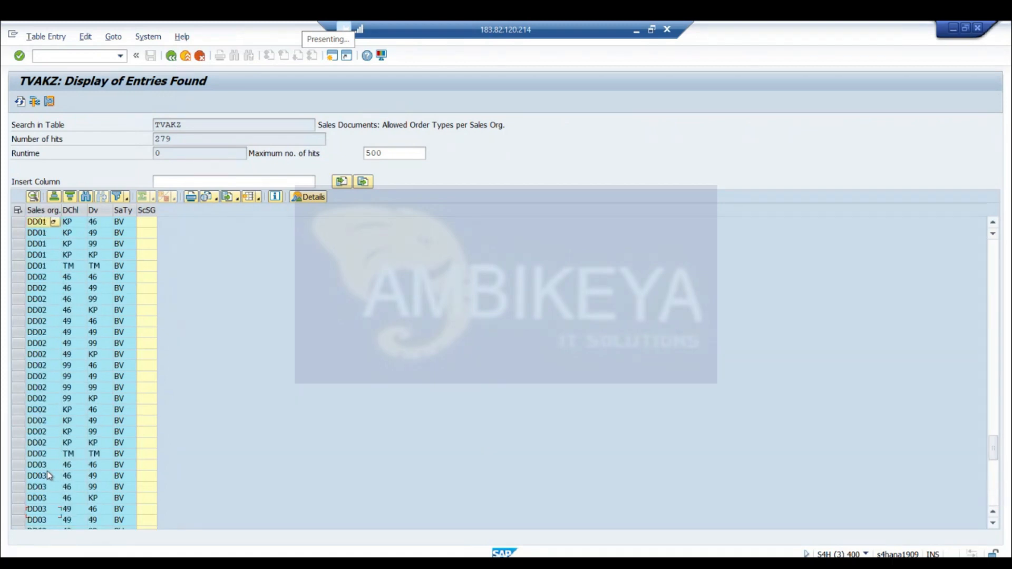
pyautogui.press('Up')
pyautogui.press('Up')
pyautogui.press('Up')
pyautogui.press('Up')
pyautogui.press('Up')
pyautogui.press('Up')
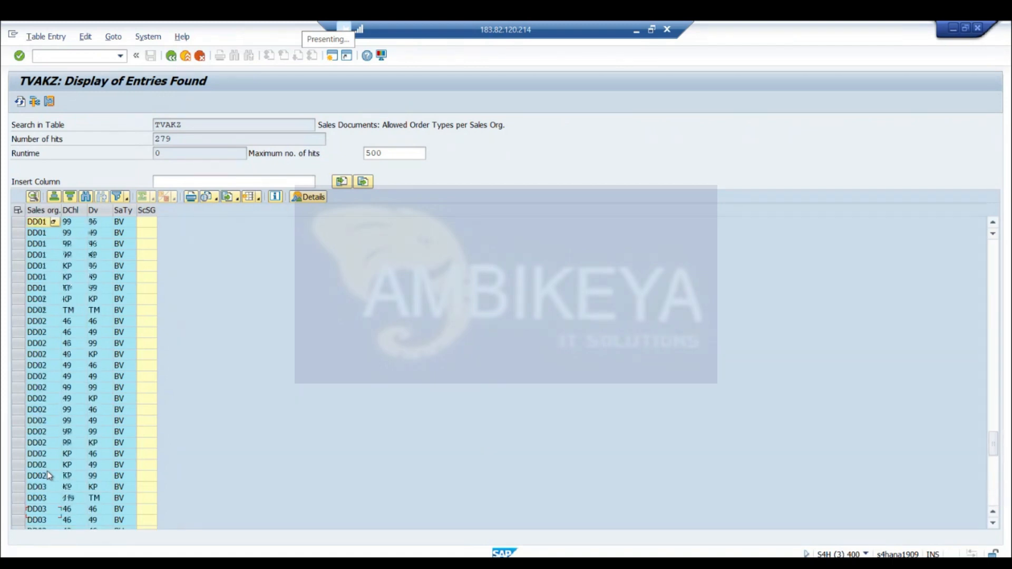
pyautogui.press('Up')
pyautogui.press('Up')
pyautogui.press('Up')
pyautogui.press('Up')
pyautogui.press('Up')
pyautogui.press('Up')
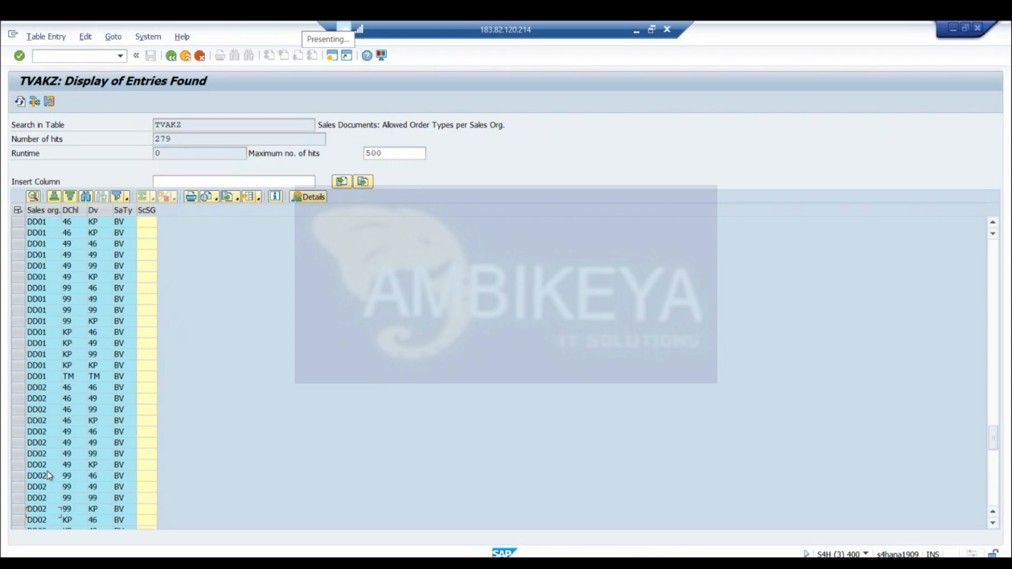
pyautogui.press('Up')
pyautogui.press('Up')
pyautogui.press('Up')
pyautogui.press('Up')
pyautogui.press('Up')
pyautogui.press('Up')
pyautogui.press('Up')
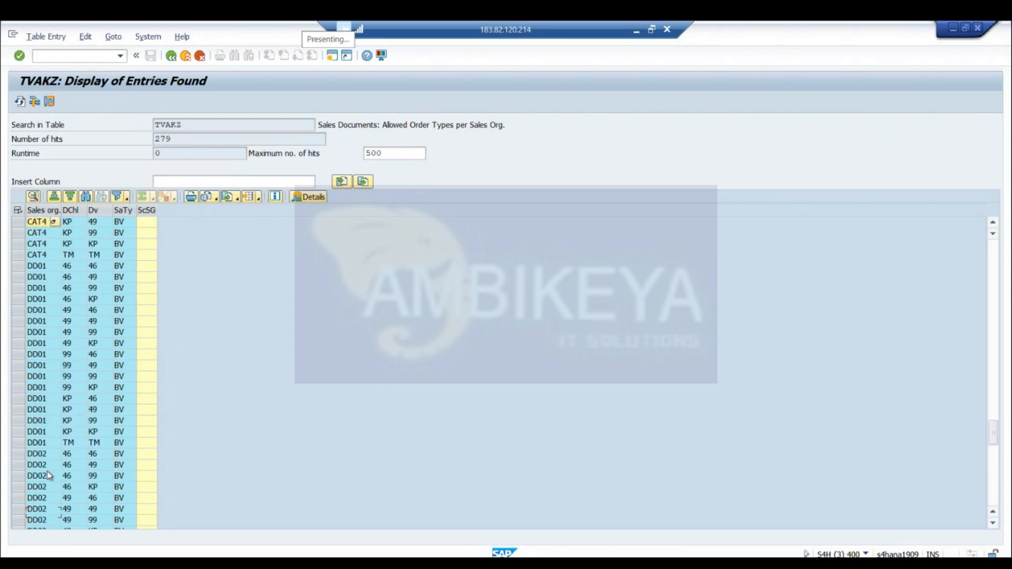
pyautogui.press('Up')
pyautogui.press('Up')
pyautogui.press('Up')
pyautogui.press('Up')
pyautogui.press('Up')
pyautogui.press('Up')
pyautogui.press('Up')
pyautogui.press('Up')
pyautogui.press('Up')
pyautogui.press('Up')
pyautogui.press('Up')
pyautogui.press('Up')
pyautogui.press('Up')
pyautogui.press('Up')
pyautogui.press('Up')
pyautogui.press('Up')
pyautogui.press('Up')
pyautogui.press('Up')
pyautogui.press('Up')
pyautogui.press('Up')
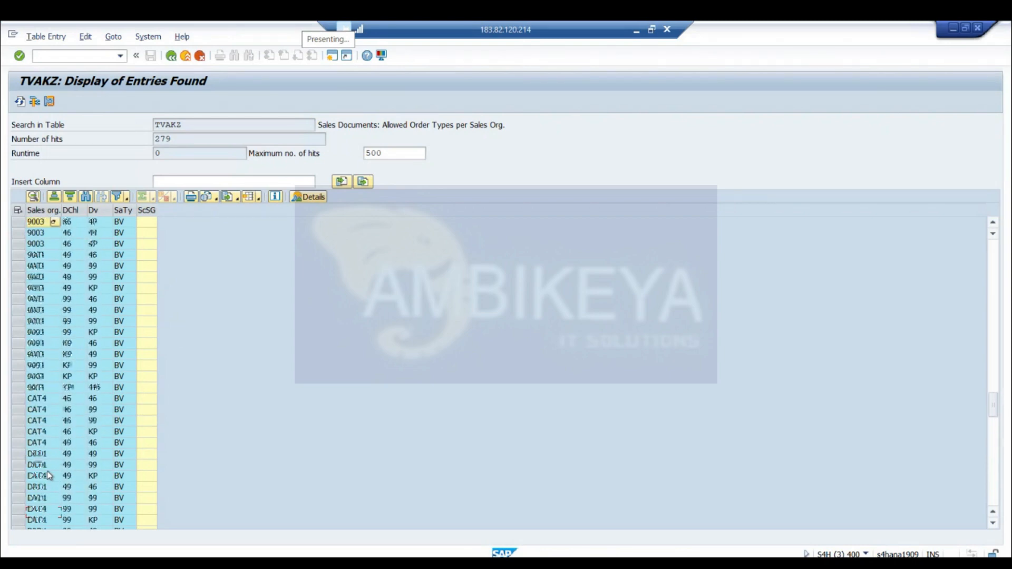
pyautogui.press('Up')
pyautogui.press('Up')
pyautogui.press('Up')
pyautogui.press('Up')
pyautogui.press('Up')
pyautogui.press('Up')
pyautogui.press('Up')
pyautogui.press('Up')
pyautogui.press('Up')
pyautogui.press('Up')
pyautogui.press('Up')
pyautogui.press('Up')
pyautogui.press('Up')
pyautogui.press('Up')
pyautogui.press('Up')
pyautogui.press('Up')
pyautogui.press('Up')
pyautogui.press('Up')
pyautogui.press('Up')
pyautogui.press('Up')
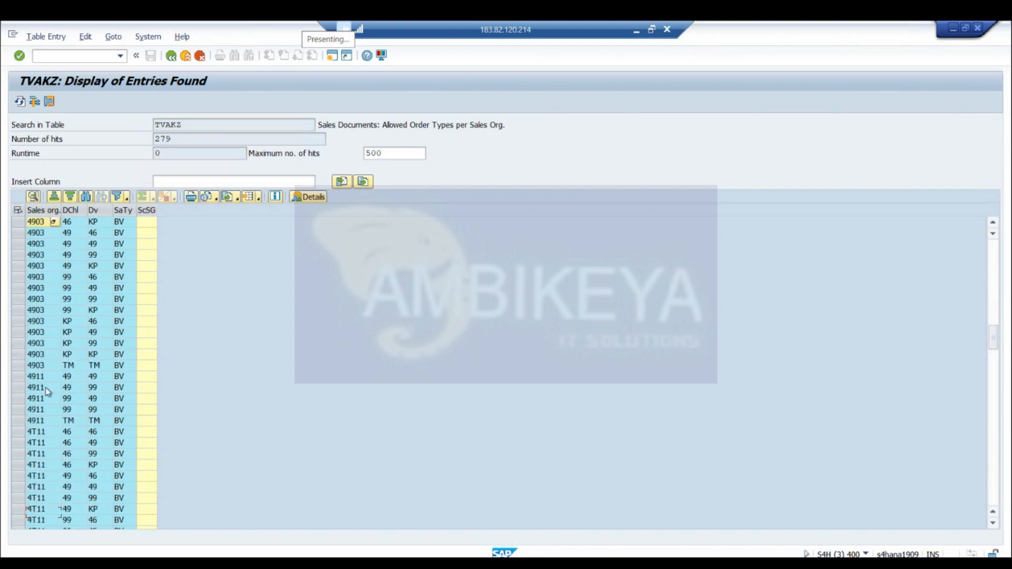
pyautogui.press('Up')
pyautogui.press('Up')
pyautogui.press('Up')
pyautogui.press('Up')
pyautogui.press('Up')
pyautogui.press('Up')
pyautogui.press('Up')
pyautogui.press('Up')
pyautogui.press('Up')
pyautogui.press('Up')
pyautogui.press('Up')
pyautogui.press('Up')
pyautogui.press('Up')
pyautogui.press('Up')
pyautogui.press('Up')
pyautogui.press('Up')
pyautogui.press('Up')
pyautogui.press('Up')
pyautogui.press('Up')
pyautogui.press('Up')
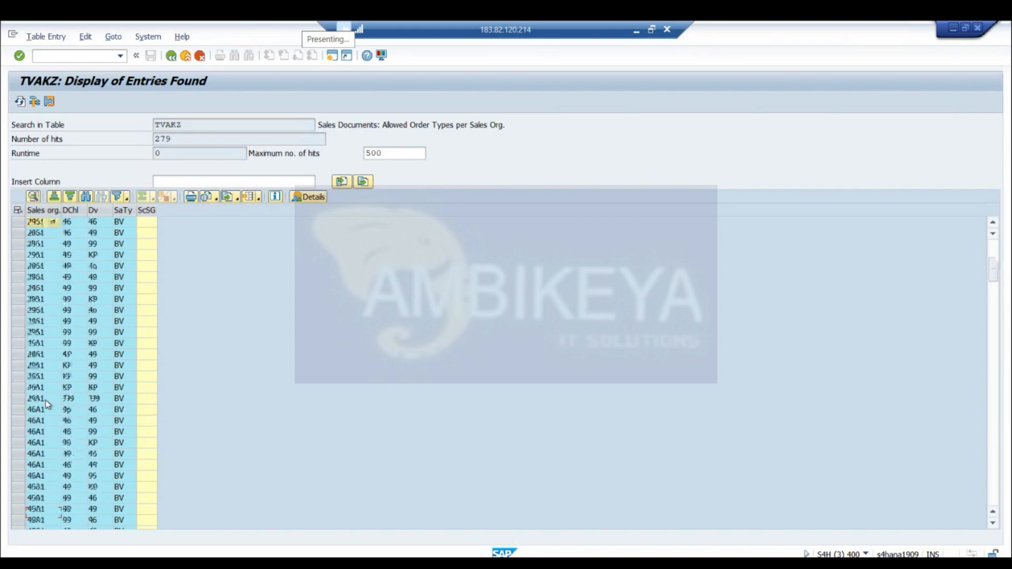
pyautogui.click(46, 400)
pyautogui.click(33, 368)
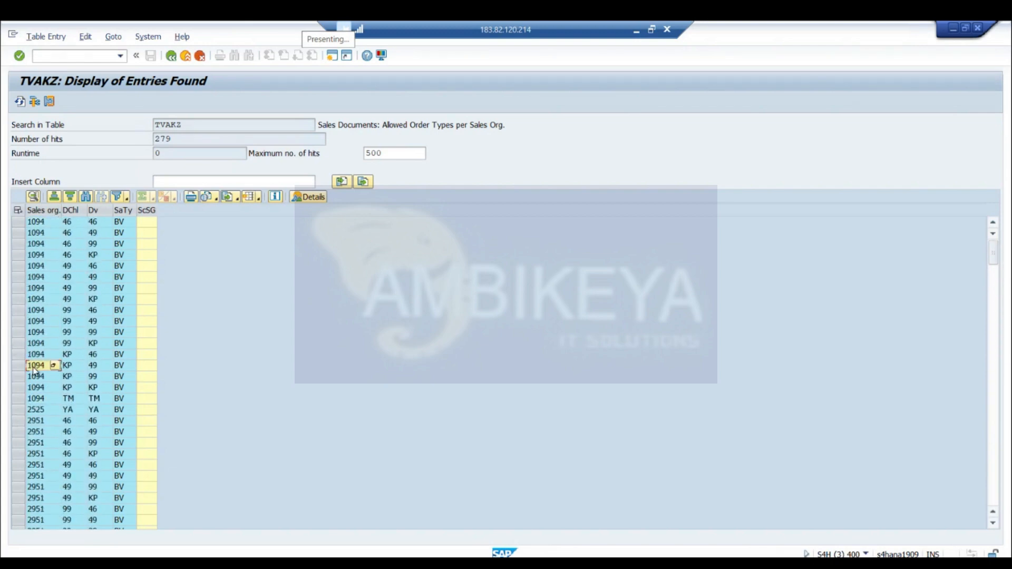
# Look up the possible distribution channels for a sales organization 1094 entry, browse the list, and close it without choosing a value
pyautogui.click(38, 311)
pyautogui.click(76, 313)
pyautogui.click(81, 311)
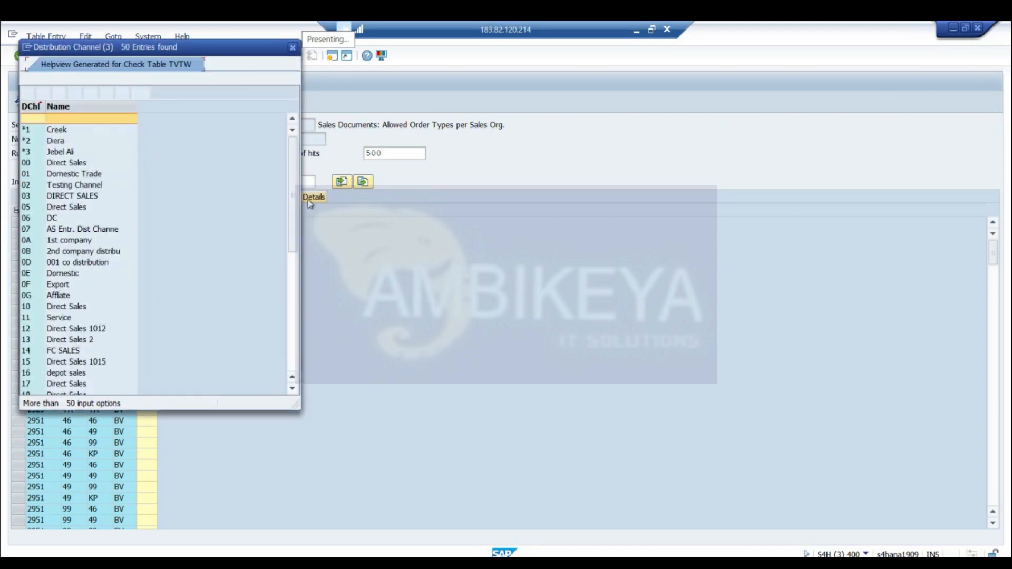
pyautogui.moveTo(289, 207); pyautogui.dragTo(291, 298)
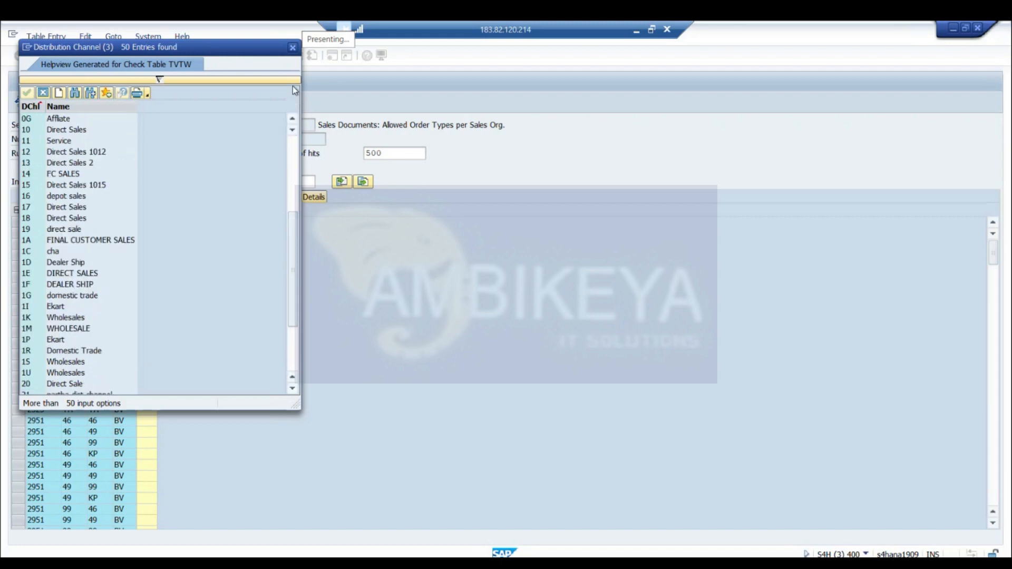
pyautogui.moveTo(244, 52); pyautogui.dragTo(311, 165)
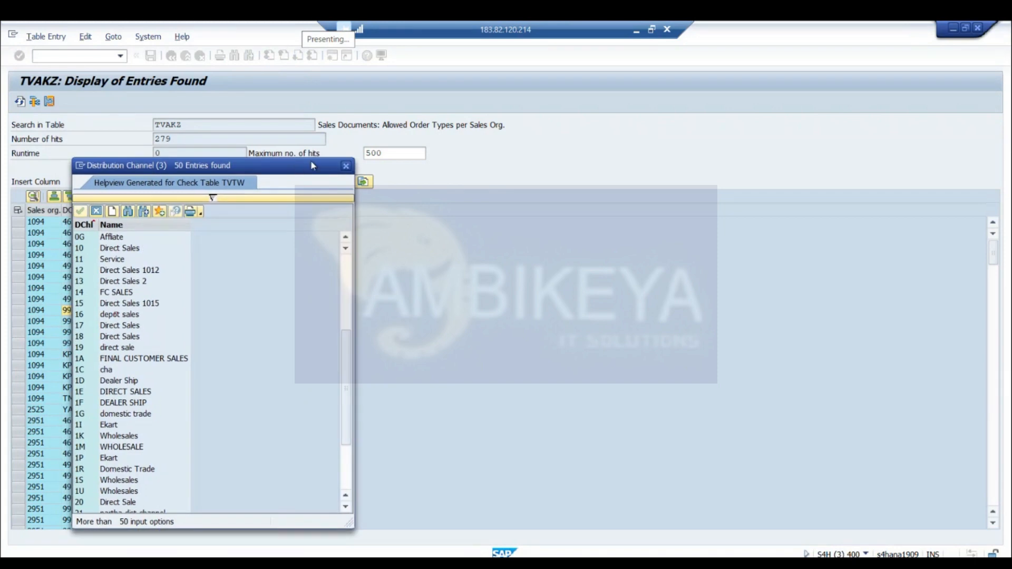
pyautogui.click(345, 166)
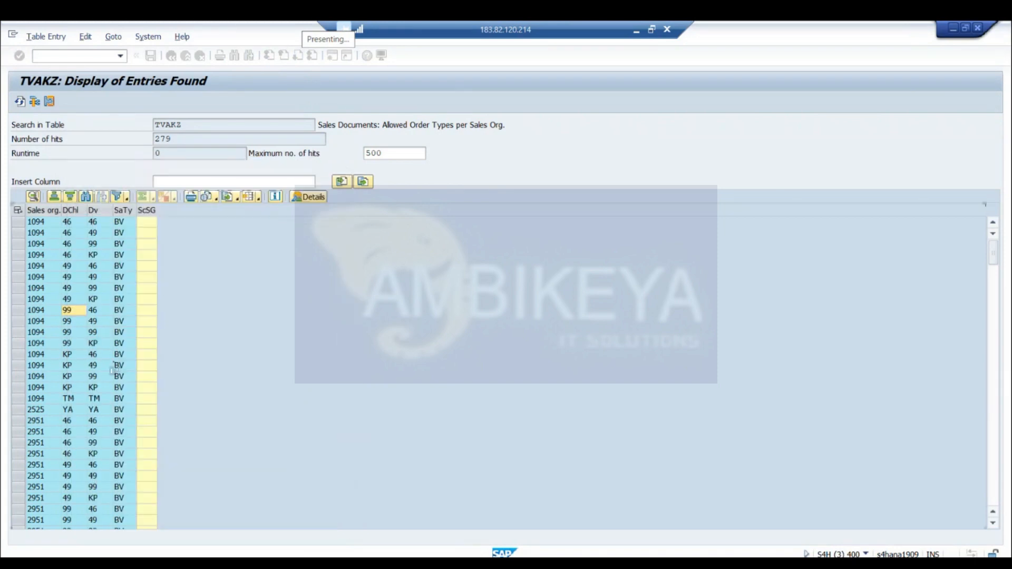
# Examine the distribution channel and division combinations listed for sales organization 2951
pyautogui.click(74, 430)
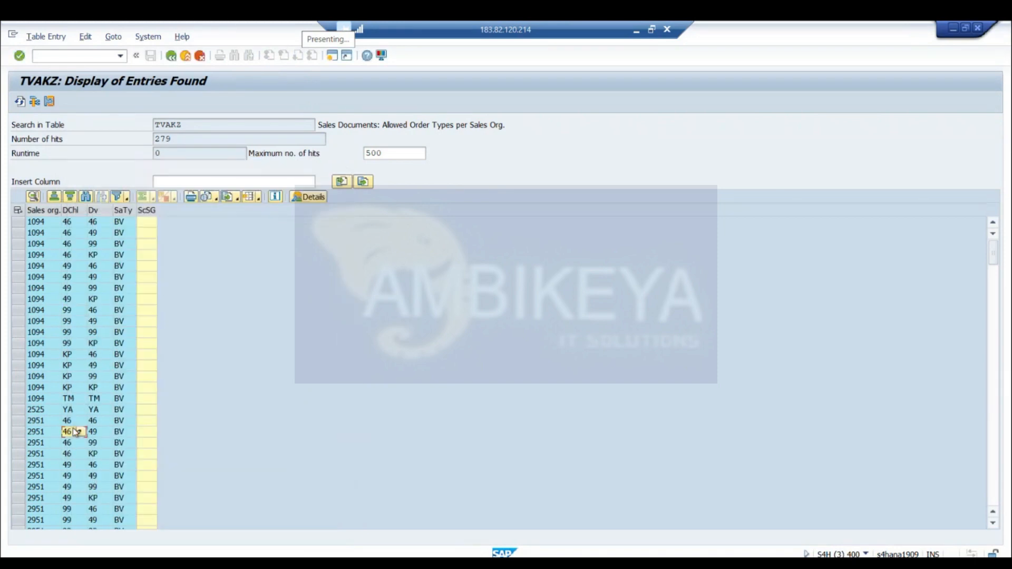
pyautogui.press('Down')
pyautogui.press('Down')
pyautogui.press('Down')
pyautogui.press('Down')
pyautogui.press('Down')
pyautogui.press('Down')
pyautogui.press('Down')
pyautogui.press('Down')
pyautogui.press('Down')
pyautogui.press('Down')
pyautogui.press('Down')
pyautogui.press('Down')
pyautogui.press('Down')
pyautogui.press('Down')
pyautogui.press('Down')
pyautogui.press('Down')
pyautogui.press('Down')
pyautogui.press('Down')
pyautogui.press('Down')
pyautogui.press('Down')
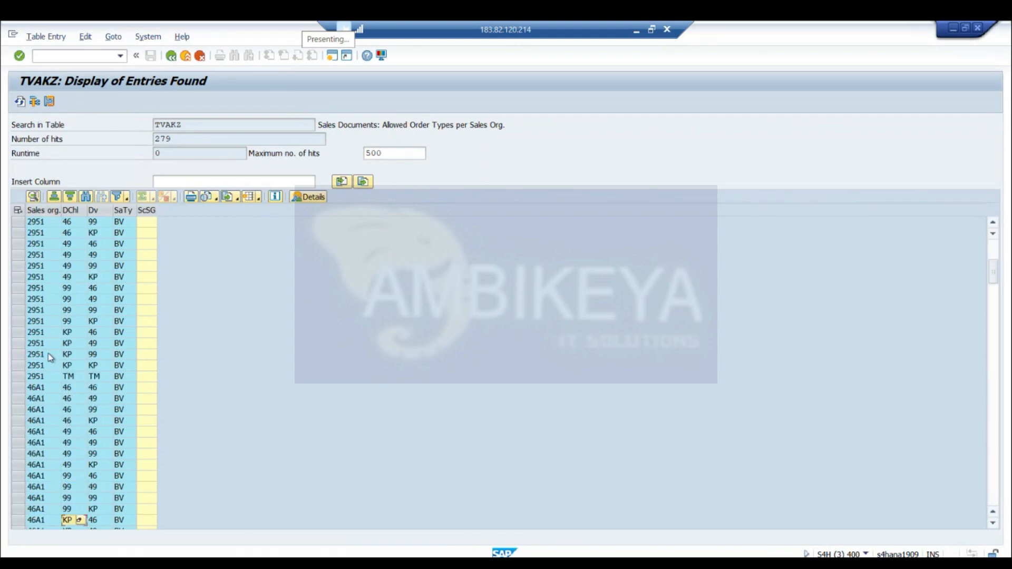
pyautogui.click(40, 325)
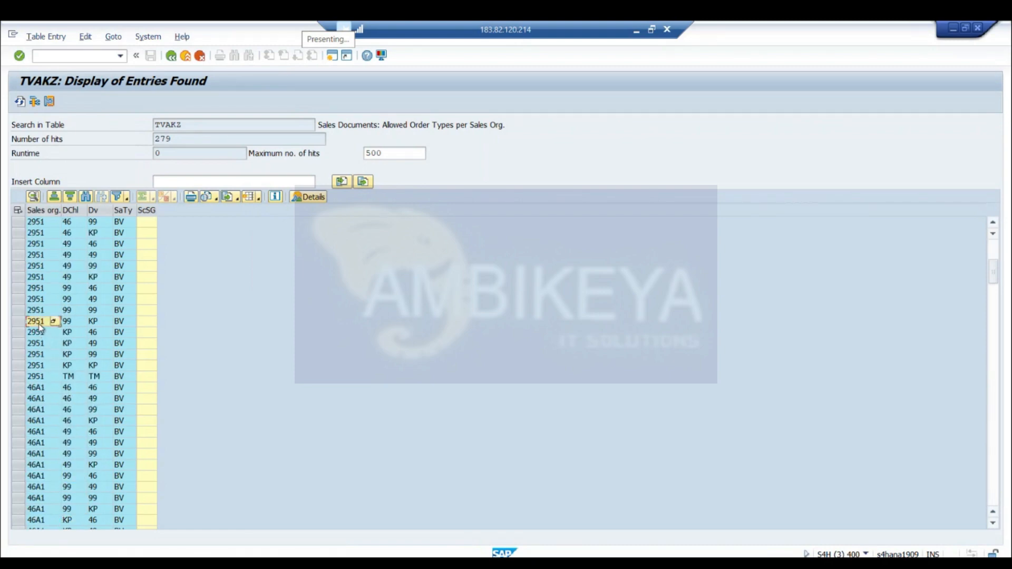
pyautogui.click(41, 310)
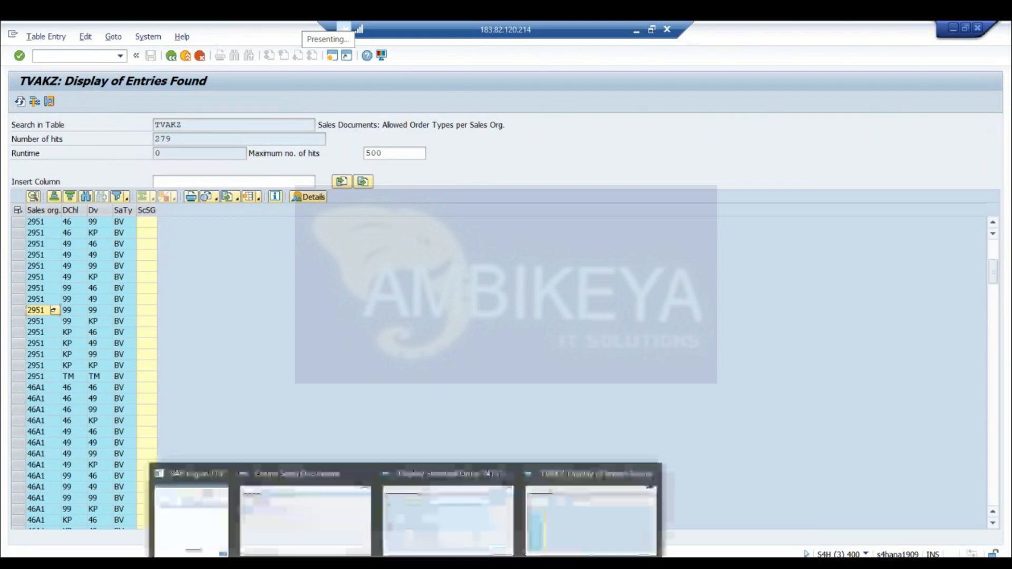
# Switch to the Create Sales Documents session and set the sales organization for order type BV to 2951
pyautogui.click(346, 516)
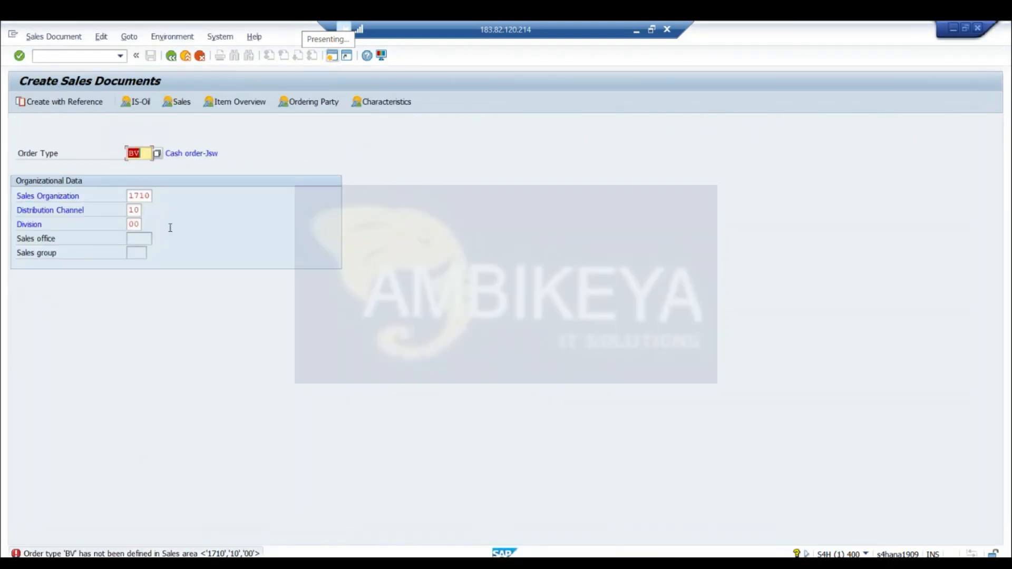
pyautogui.click(128, 196)
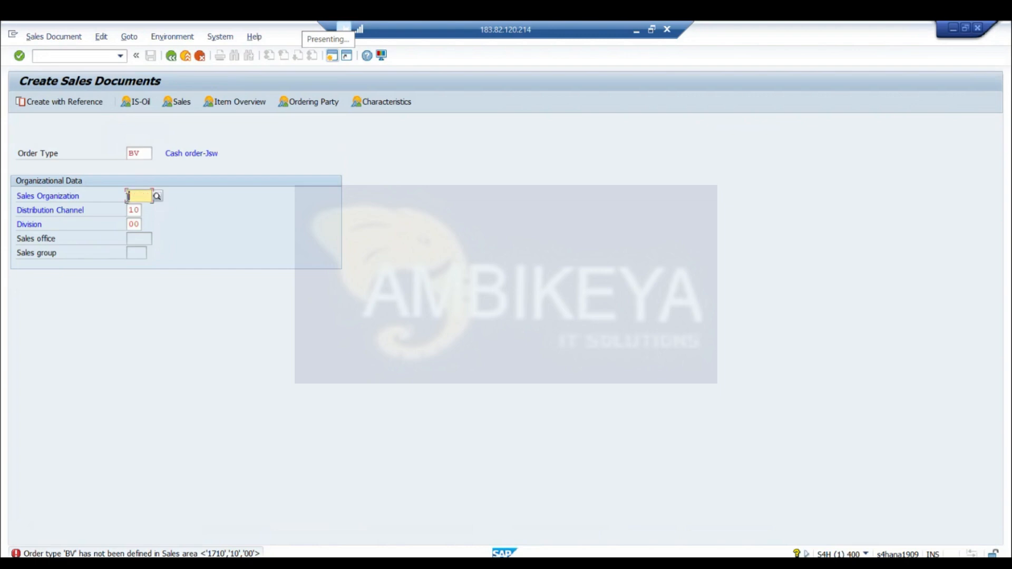
pyautogui.hotkey('alt', 'Tab')
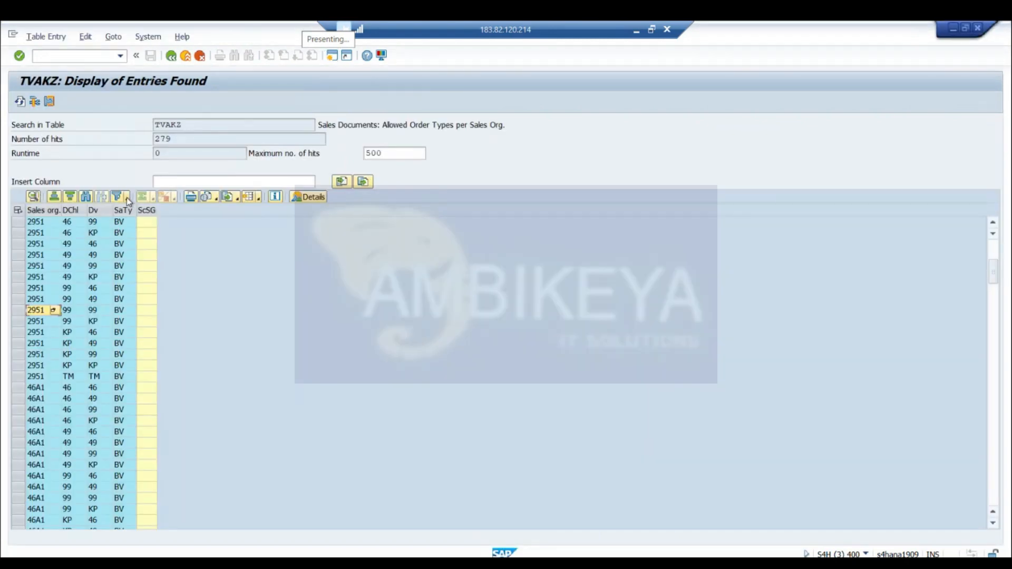
pyautogui.hotkey('alt', 'Tab')
pyautogui.write('29')
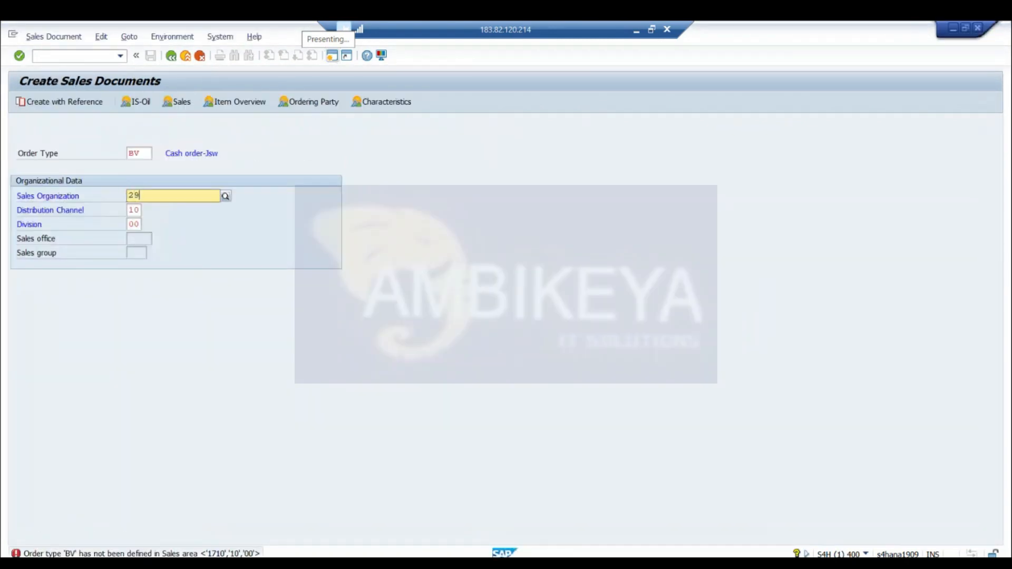
pyautogui.write('51')
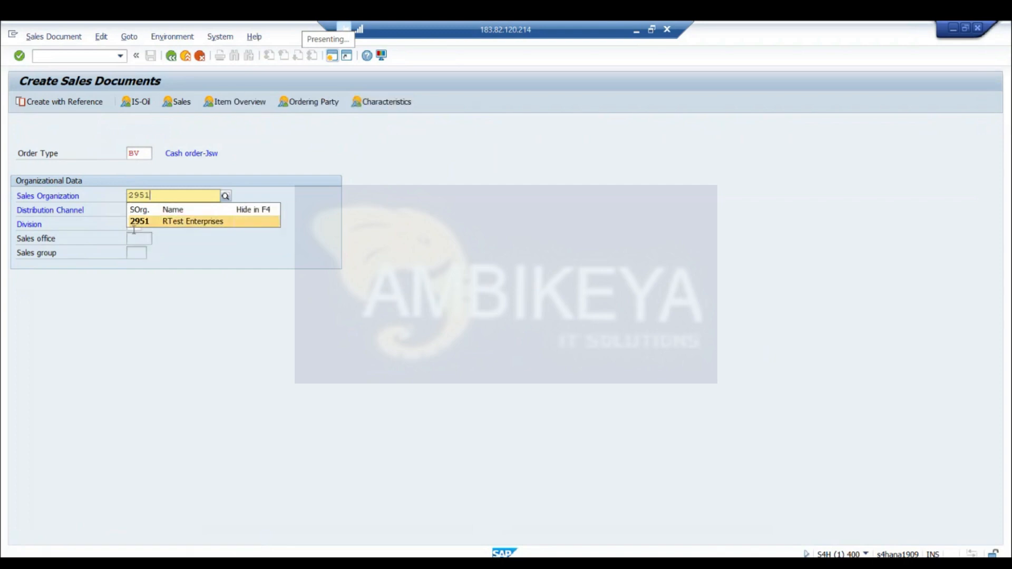
pyautogui.click(140, 223)
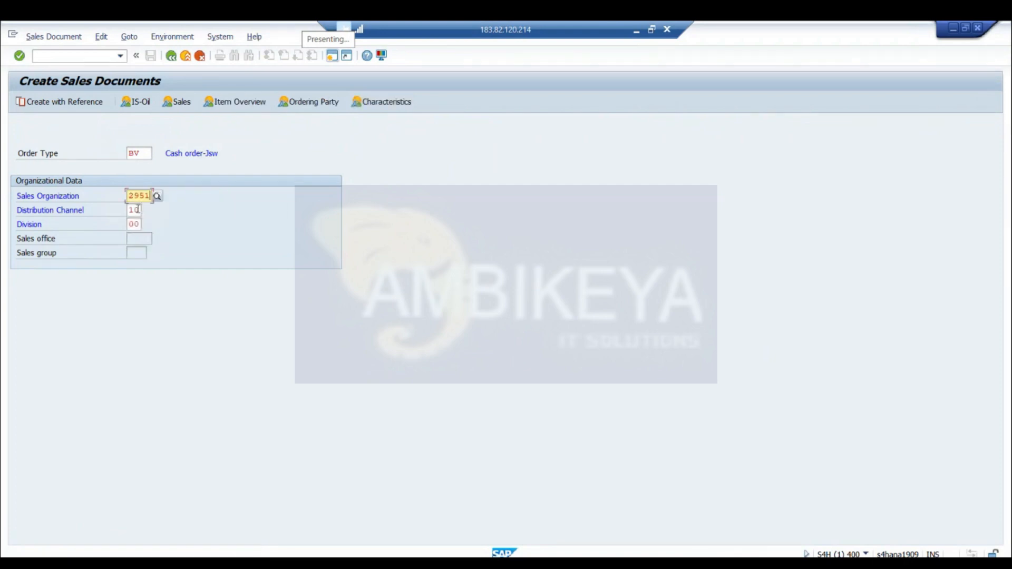
# Try distribution channel 99 for sales organization 2951 and validate the entered sales area
pyautogui.click(138, 210)
pyautogui.press('BackSpace')
pyautogui.press('BackSpace')
pyautogui.write('99')
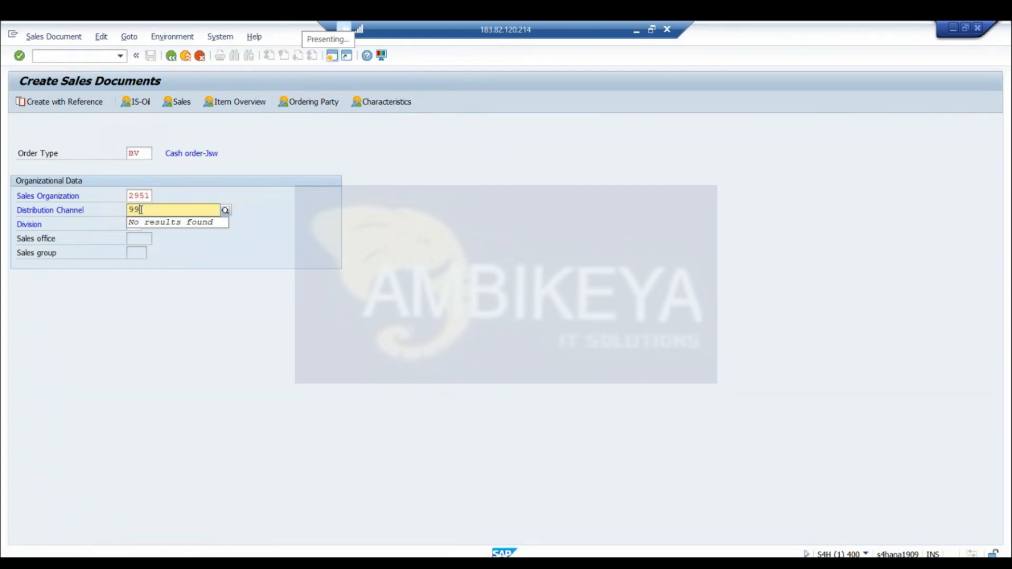
pyautogui.hotkey('alt', 'Tab')
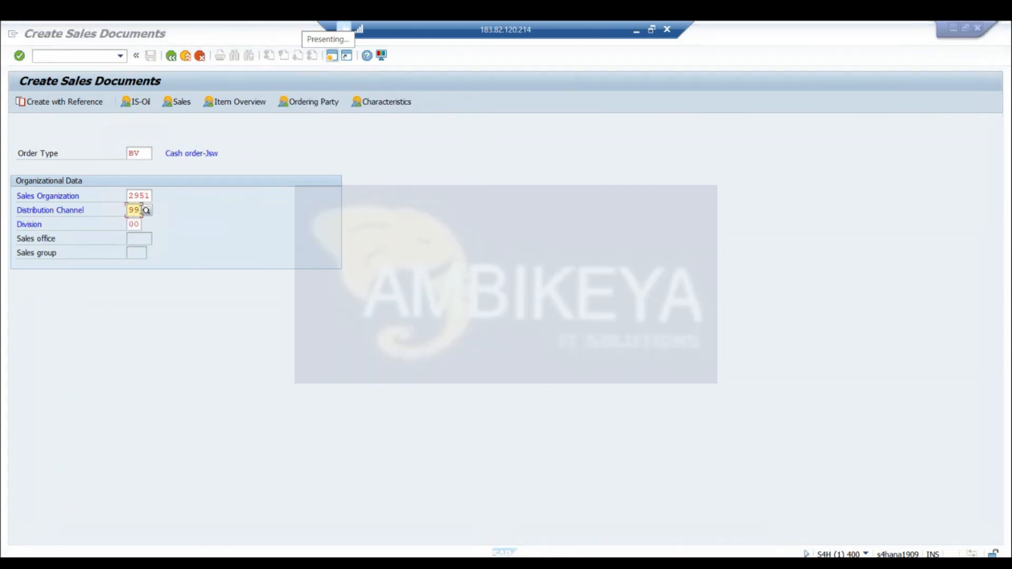
pyautogui.press('Return')
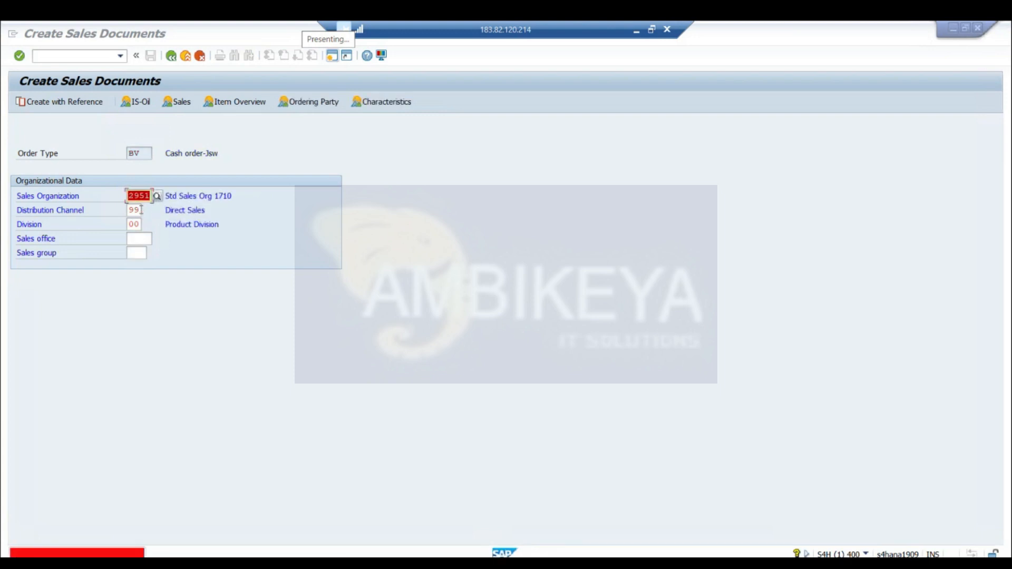
# Check the TVAKZ entries again, then try division 99 with distribution channel 99 and validate the sales area
pyautogui.hotkey('alt', 'Tab')
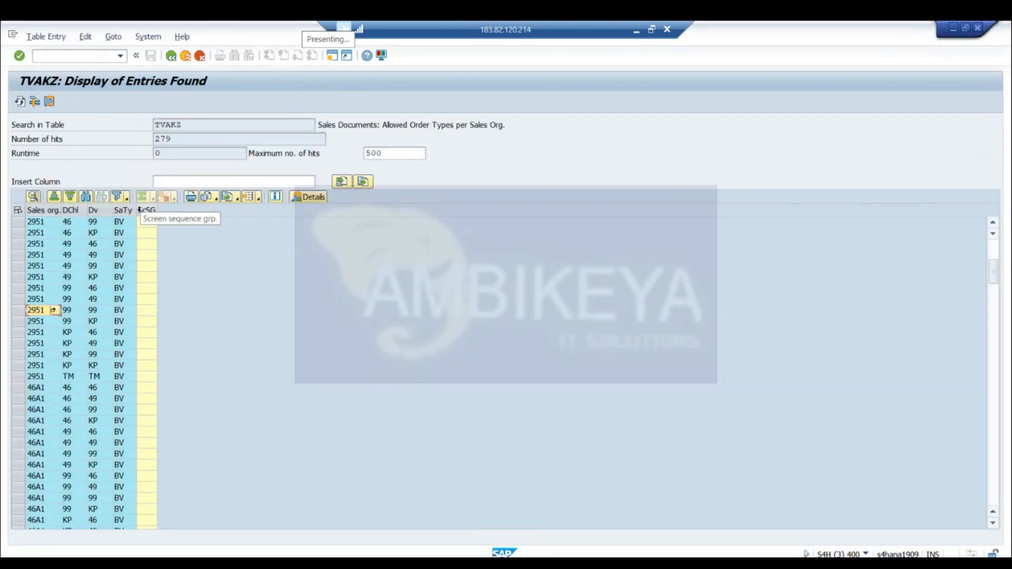
pyautogui.hotkey('alt', 'Tab')
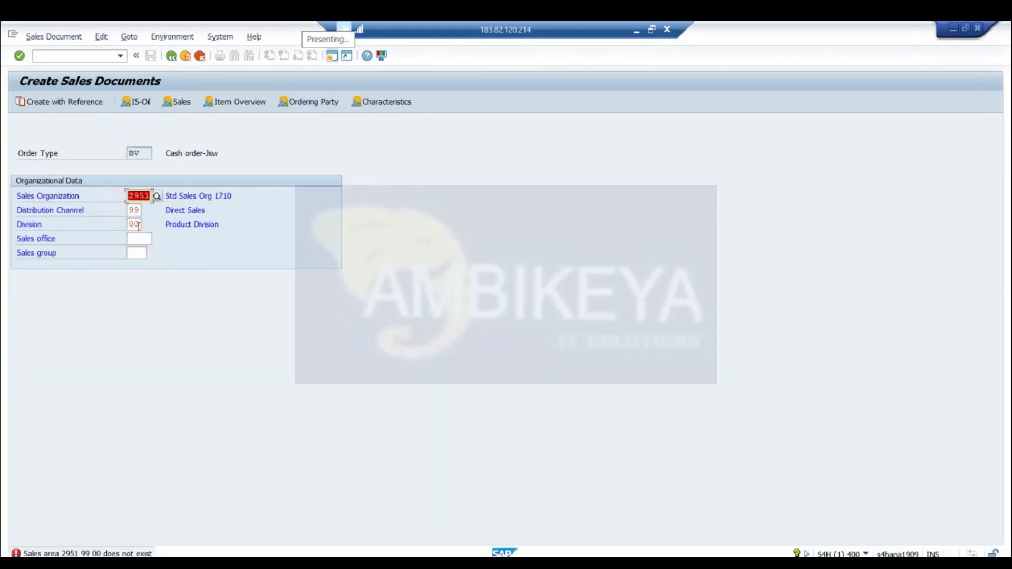
pyautogui.click(139, 225)
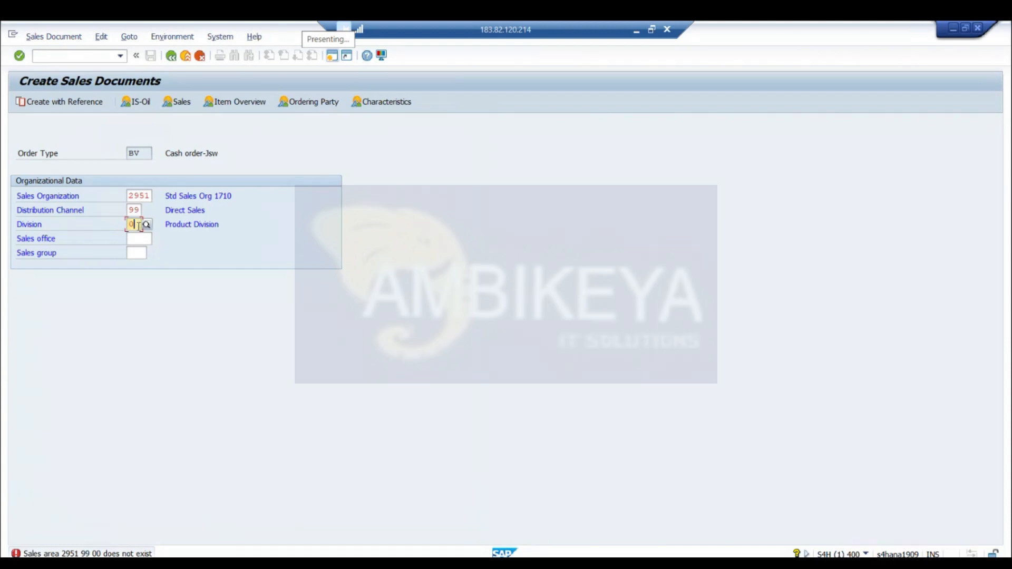
pyautogui.write('99')
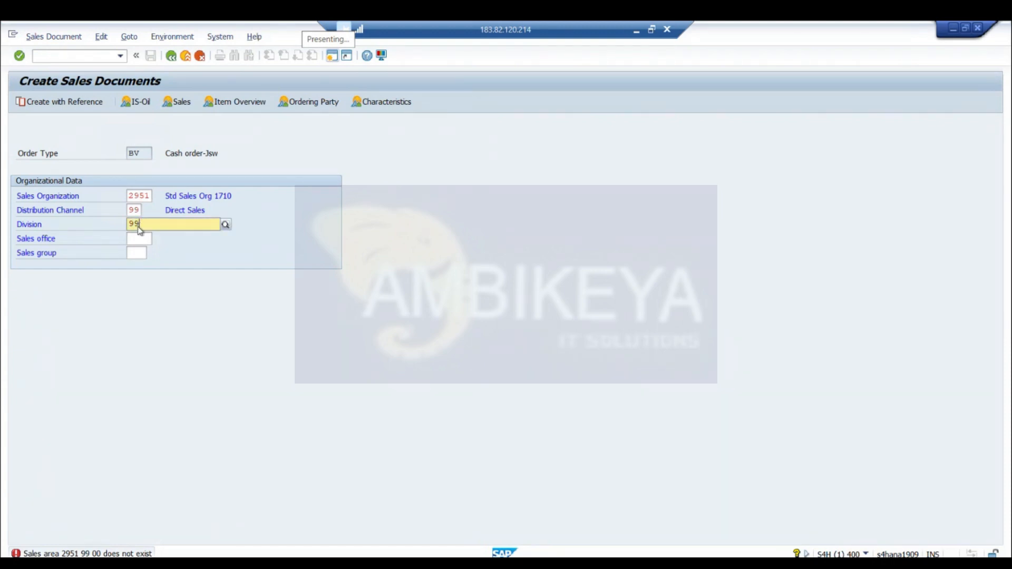
pyautogui.press('Return')
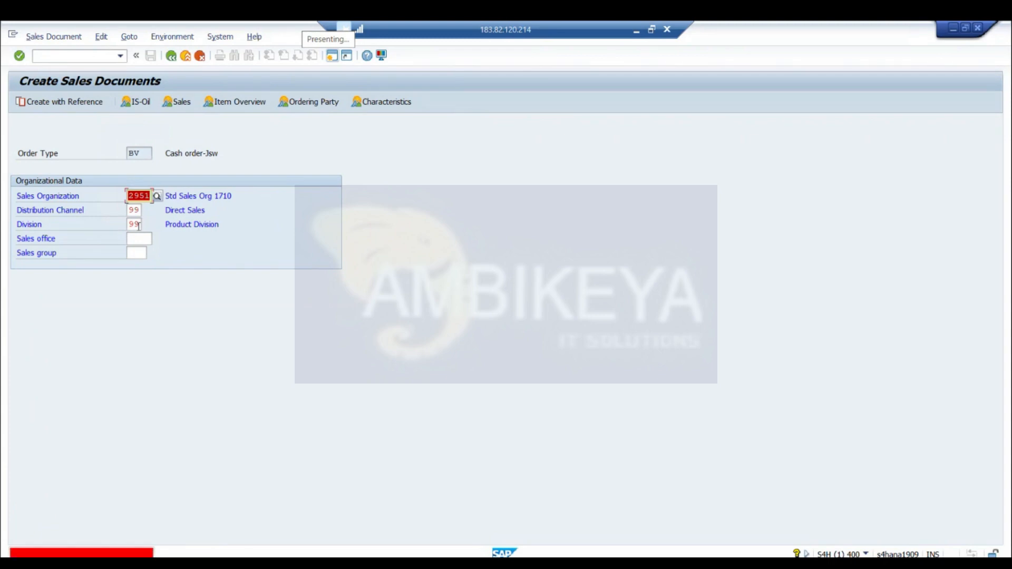
# Compare the entered sales area with the sales organization 2951 combinations in the TVAKZ entries list
pyautogui.hotkey('alt', 'Tab')
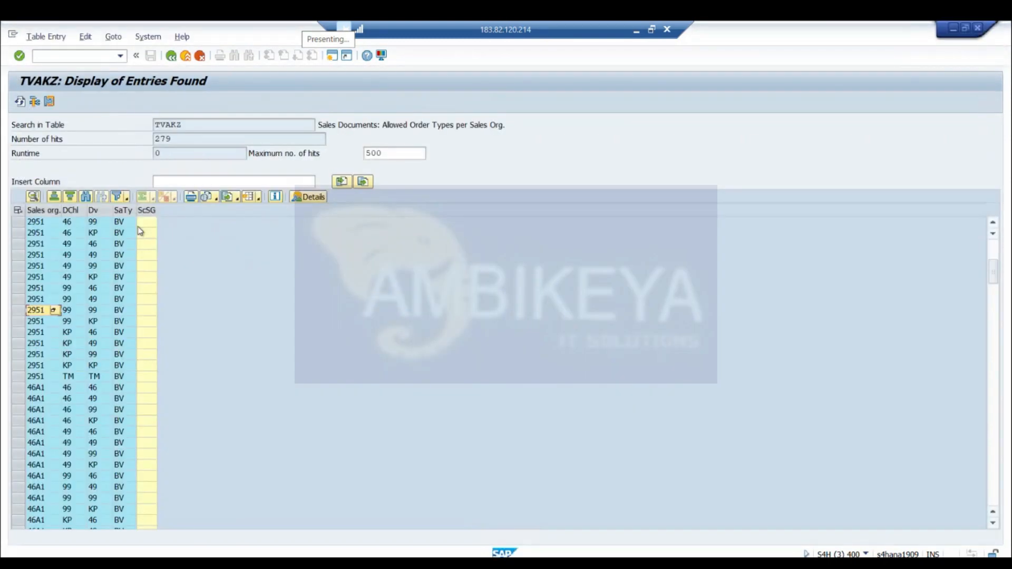
pyautogui.hotkey('alt', 'Tab')
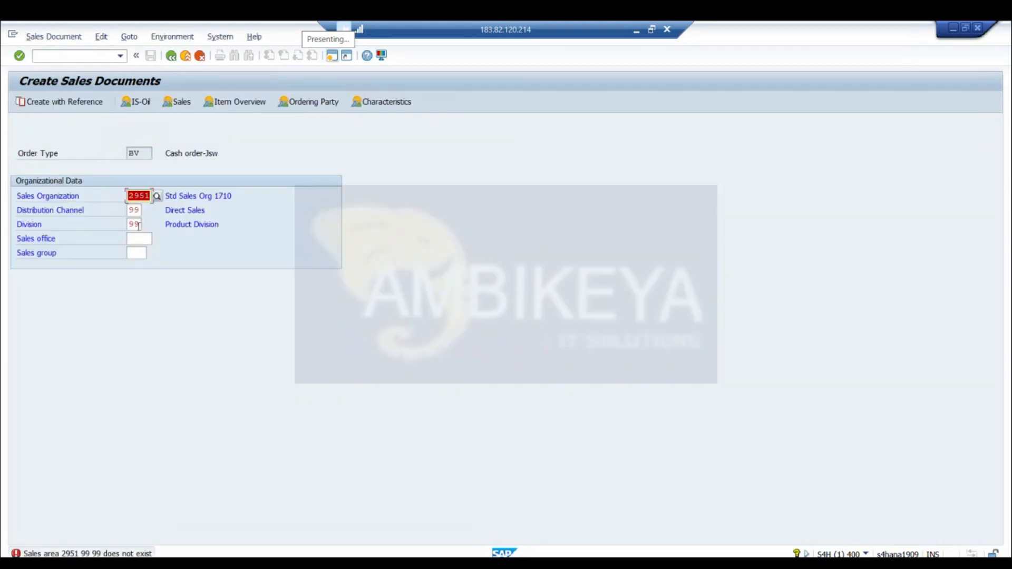
pyautogui.hotkey('alt', 'Tab')
pyautogui.hotkey('alt', 'Tab')
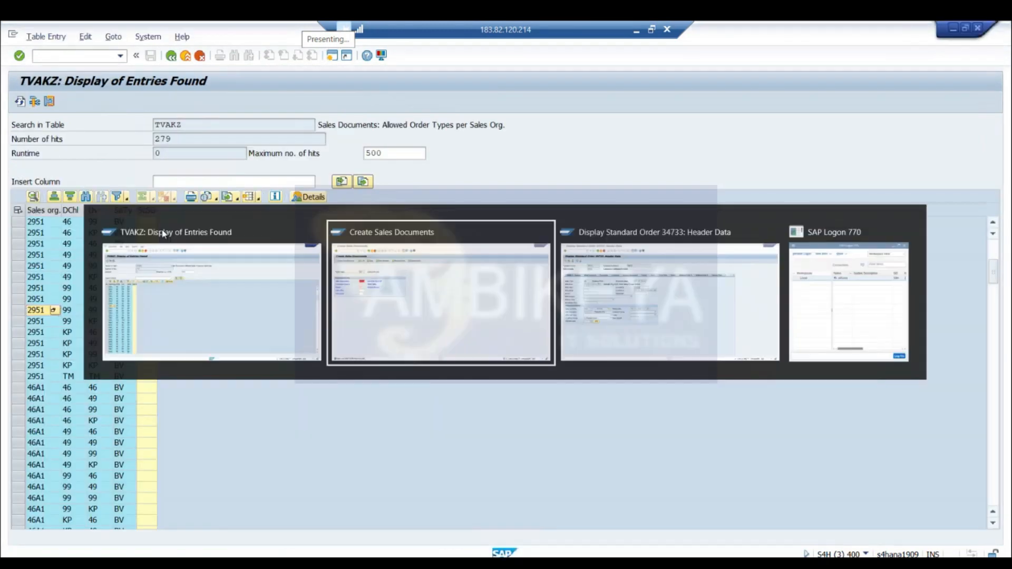
pyautogui.click(20, 56)
pyautogui.click(19, 58)
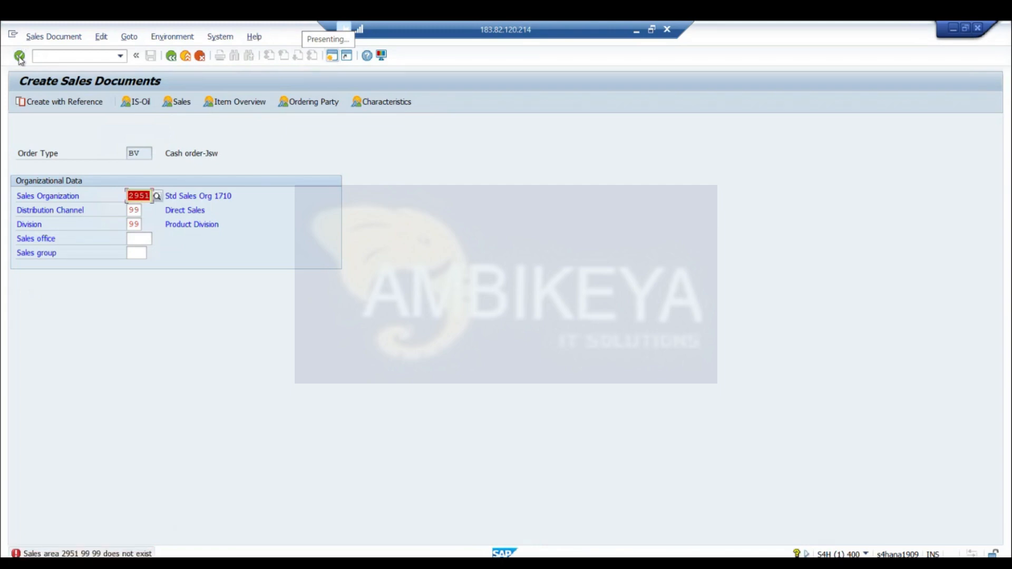
pyautogui.click(19, 58)
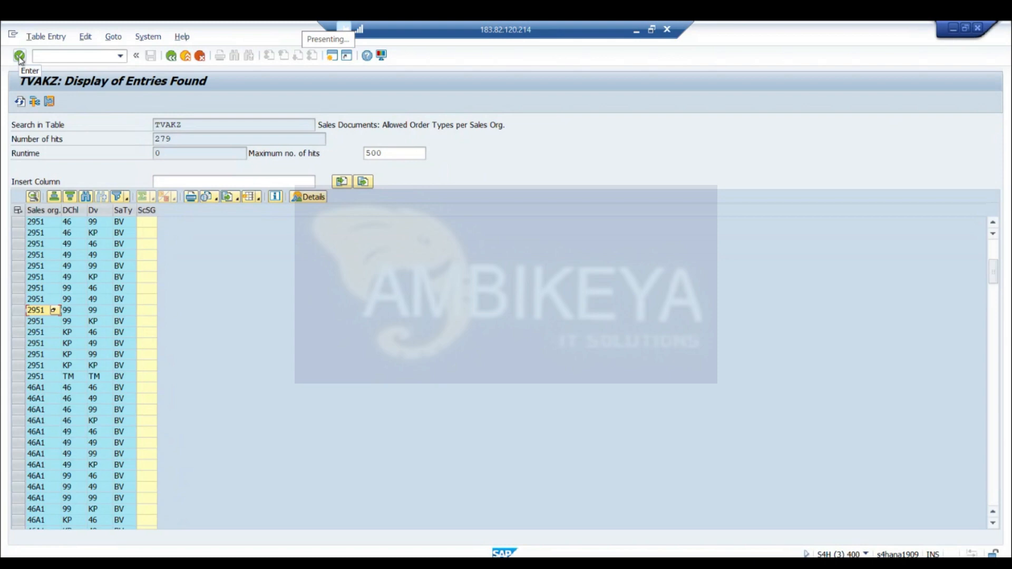
pyautogui.hotkey('alt', 'Tab')
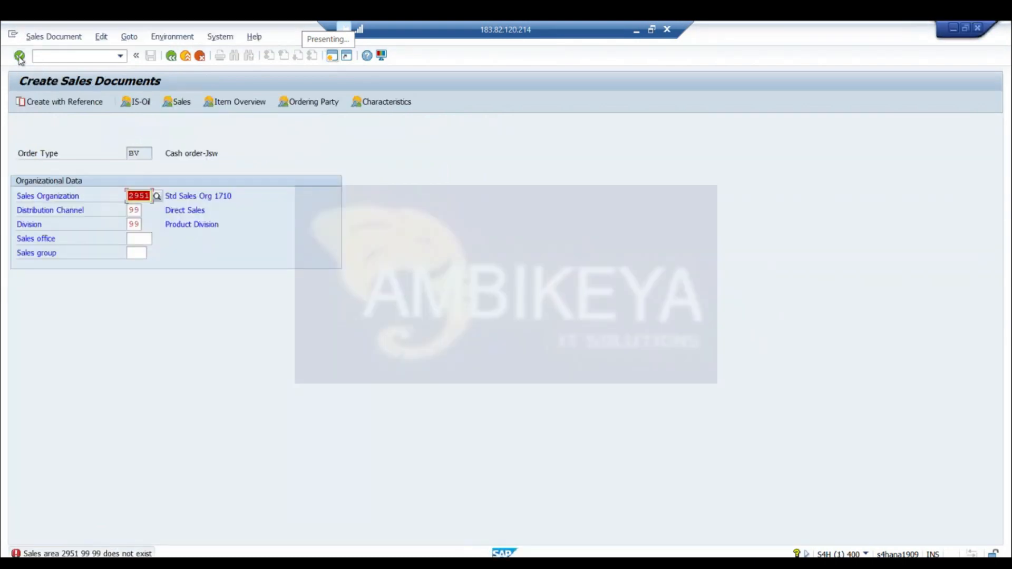
# Clear the division and search for divisions of sales organization 2951, with and without distribution channel 99, closing the search without choosing
pyautogui.click(133, 225)
pyautogui.press('BackSpace')
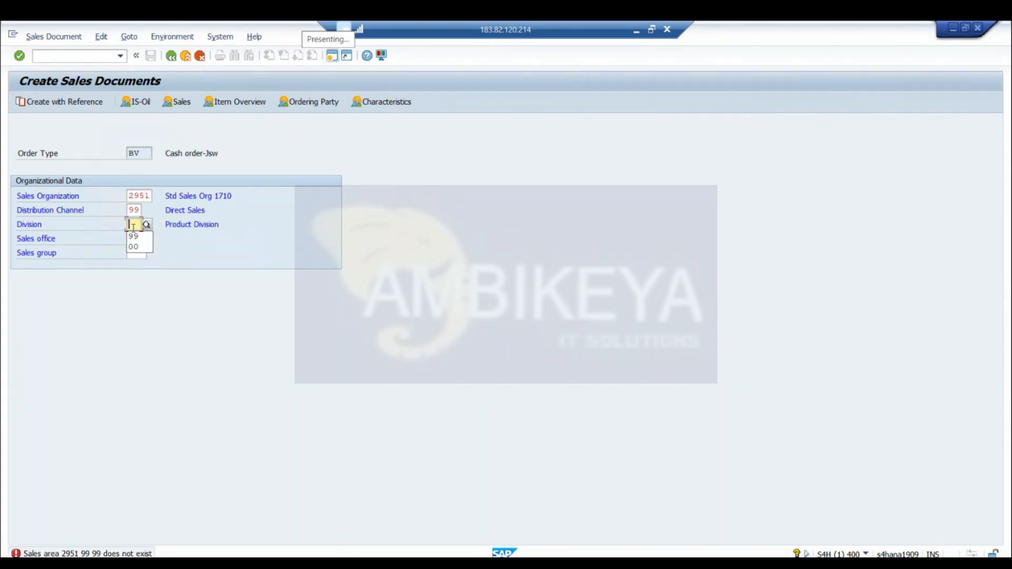
pyautogui.press('F4')
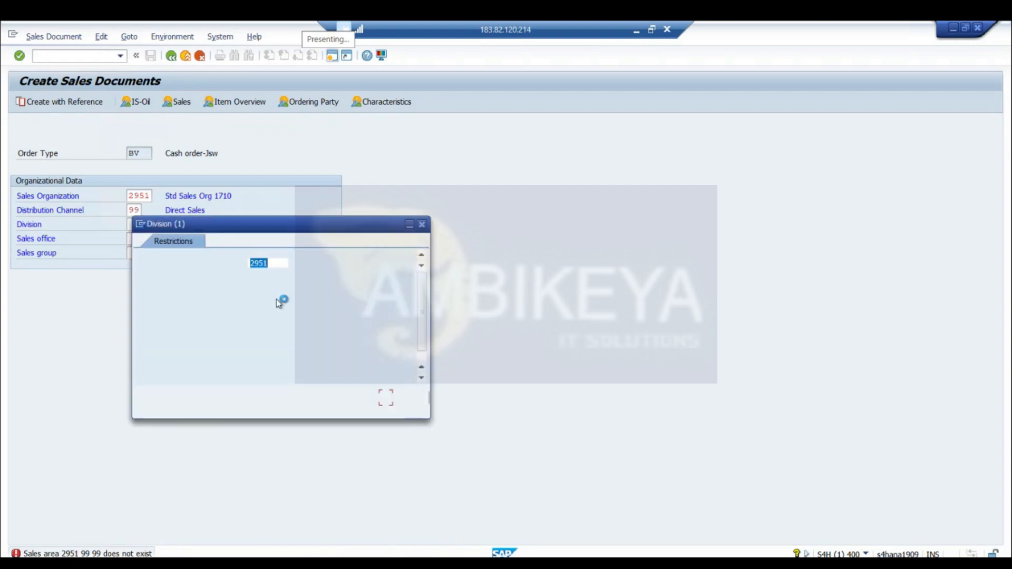
pyautogui.click(384, 398)
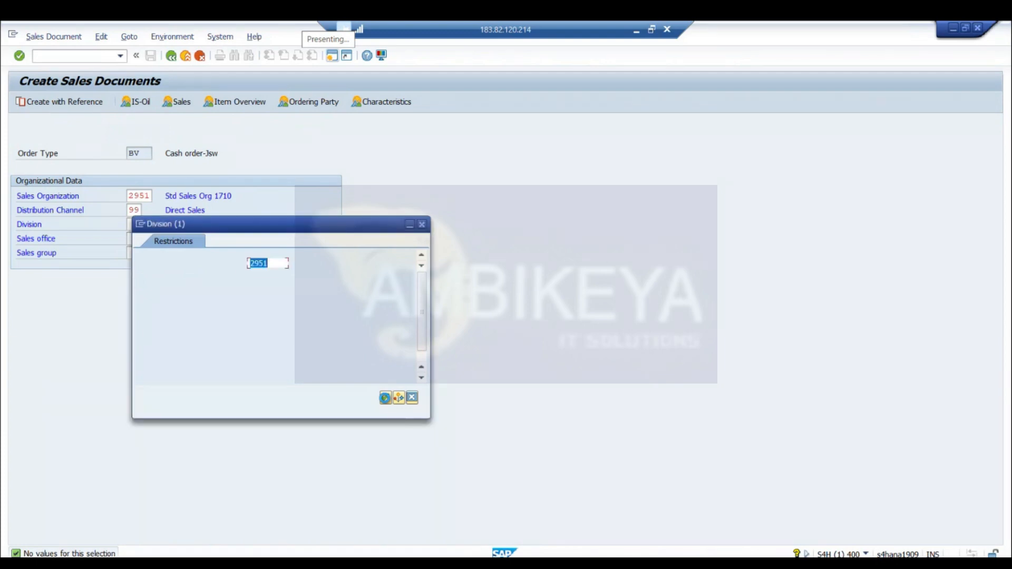
pyautogui.click(256, 284)
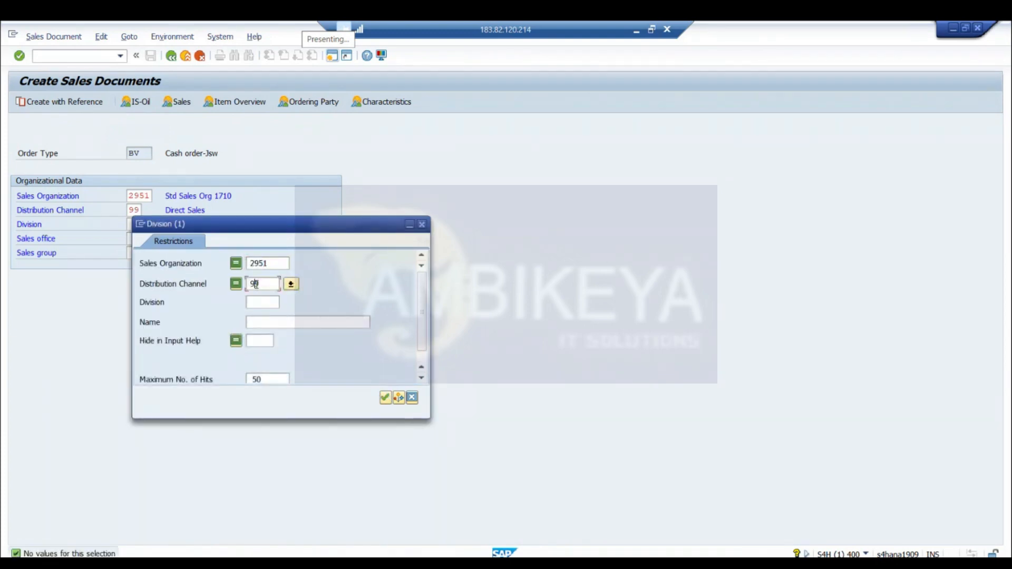
pyautogui.press('BackSpace')
pyautogui.press('BackSpace')
pyautogui.press('Return')
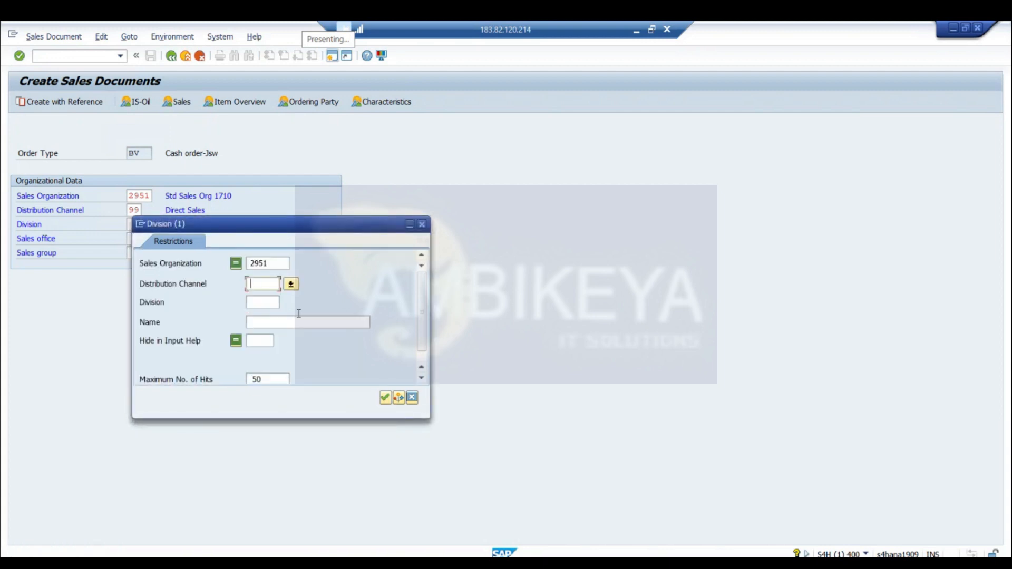
pyautogui.click(412, 398)
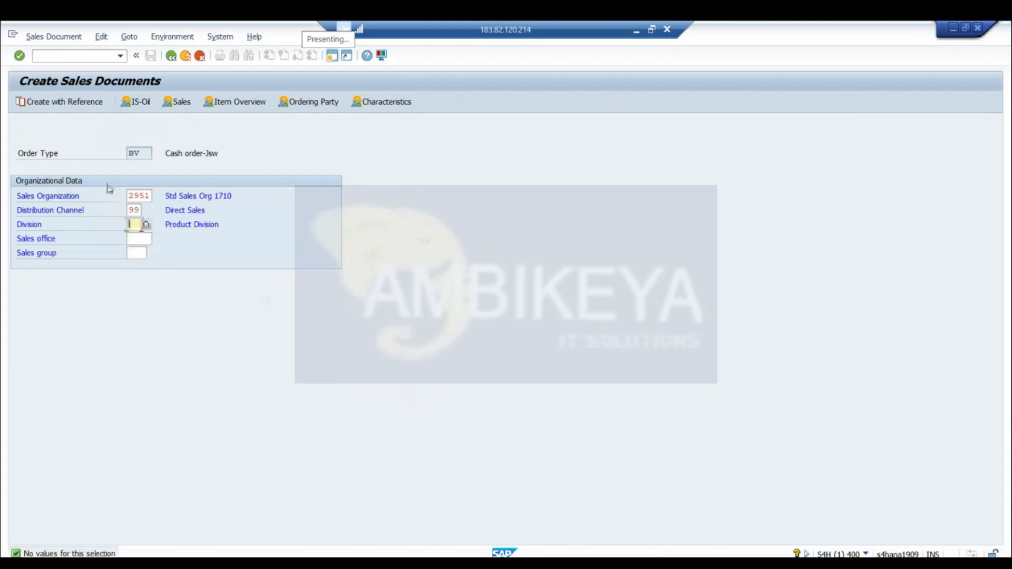
# Choose distribution channel 25 from the possible entries for sales organization 2951 and continue to the cash order overview
pyautogui.click(130, 210)
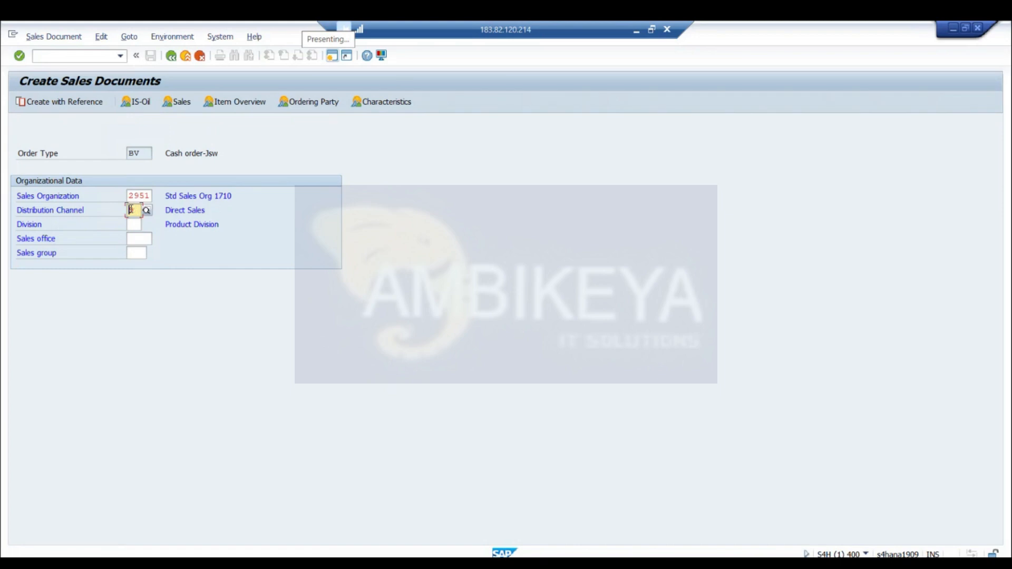
pyautogui.press('F4')
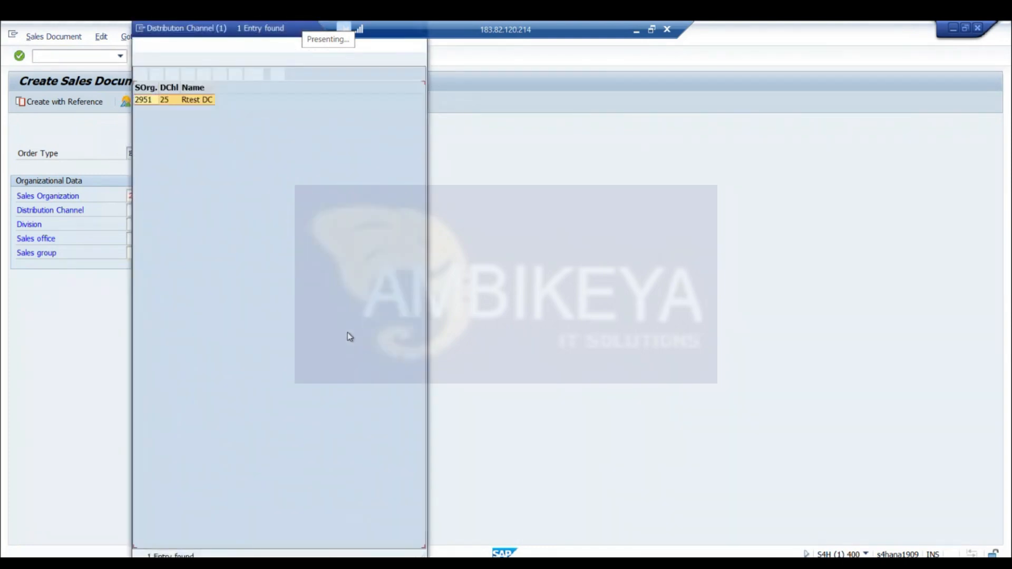
pyautogui.doubleClick(169, 99)
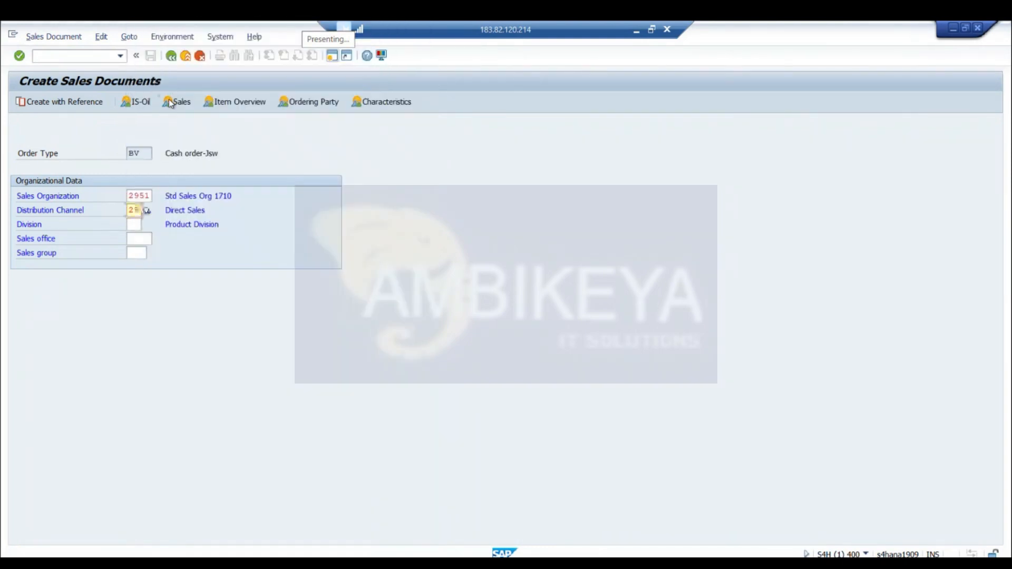
pyautogui.press('Return')
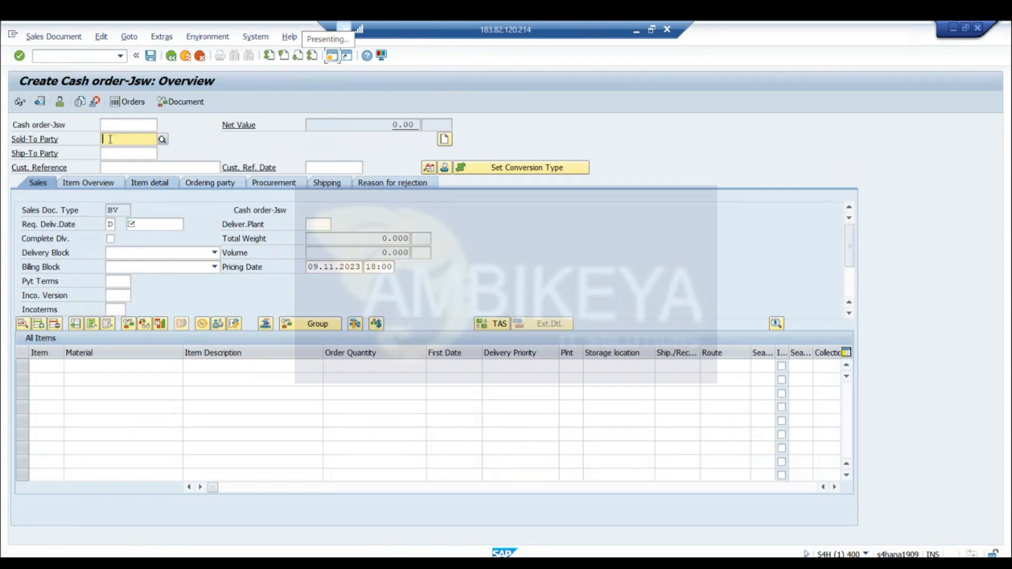
# Search for sold-to parties by sales group in sales organization 2951 with distribution channels 10 and 25, then close the search
pyautogui.click(163, 139)
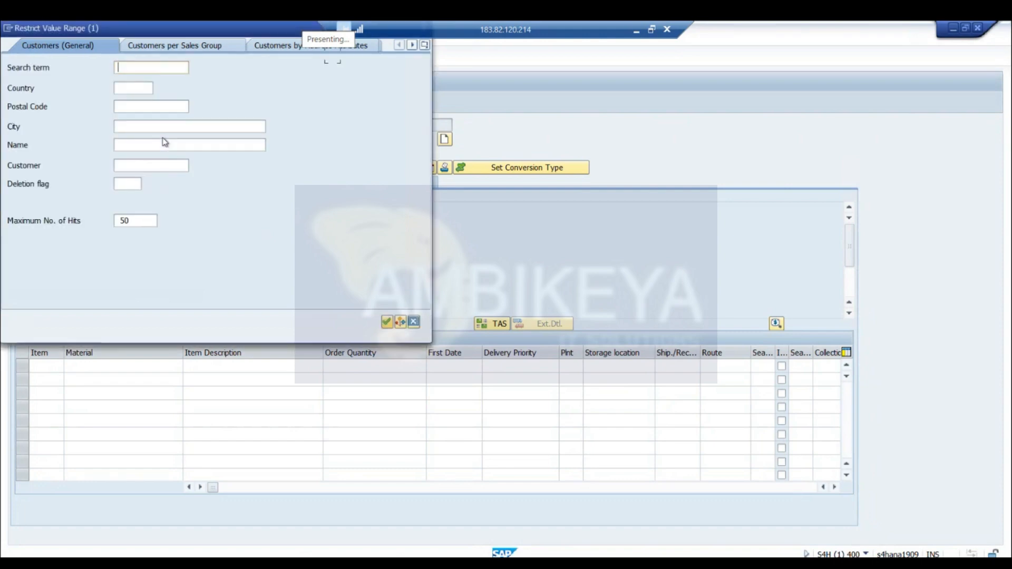
pyautogui.click(218, 45)
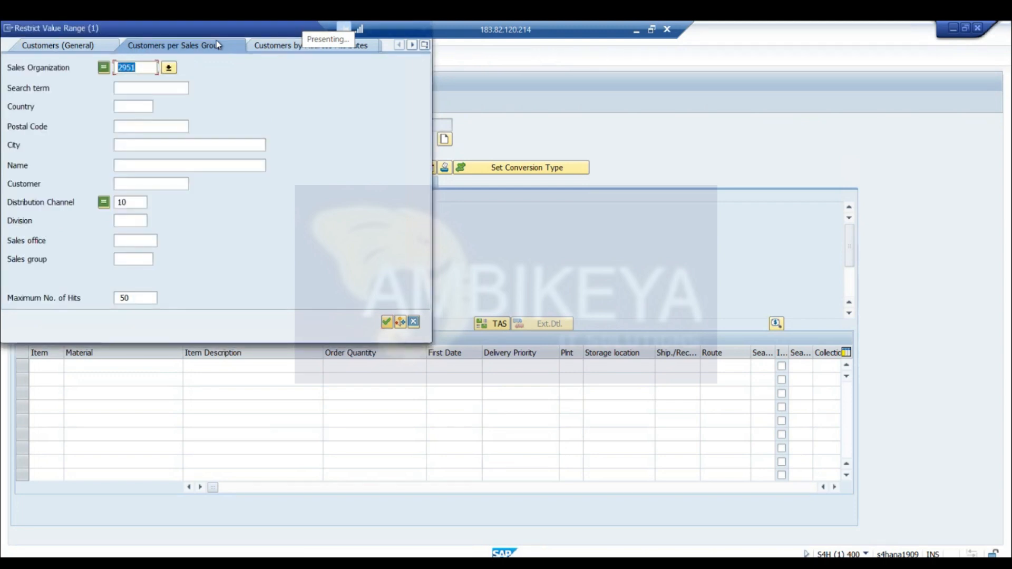
pyautogui.click(386, 322)
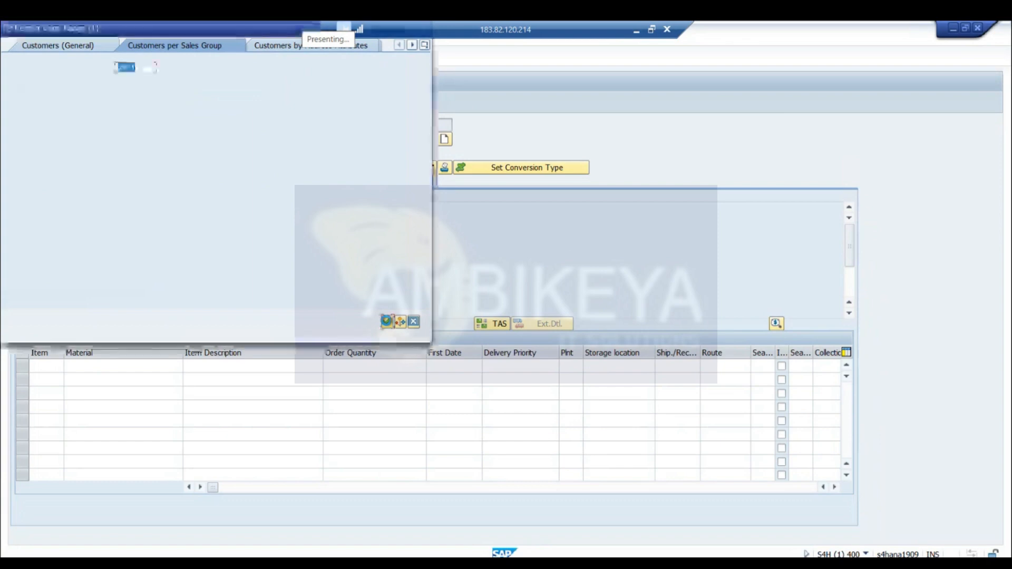
pyautogui.click(136, 201)
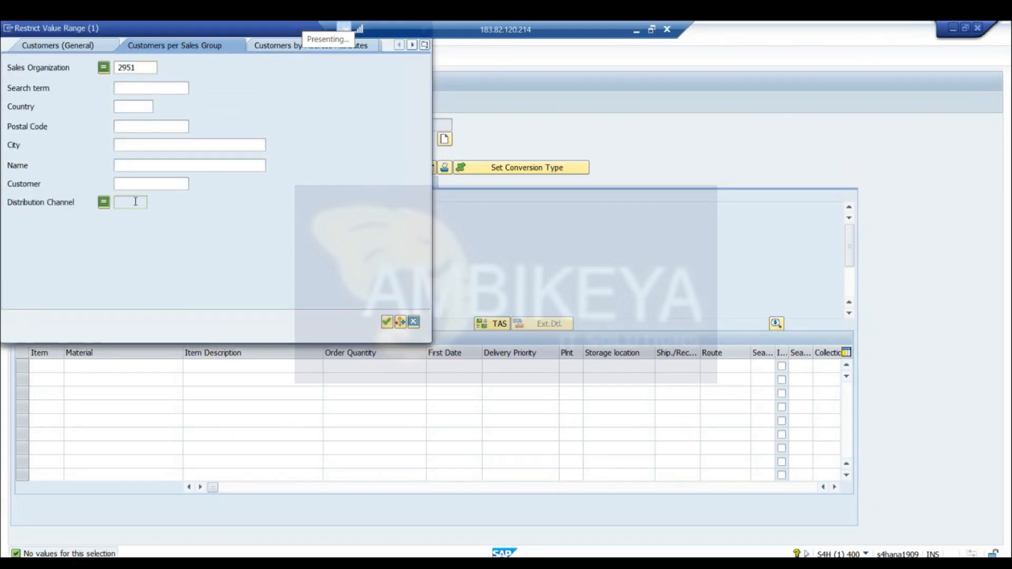
pyautogui.press('BackSpace')
pyautogui.press('BackSpace')
pyautogui.write('25')
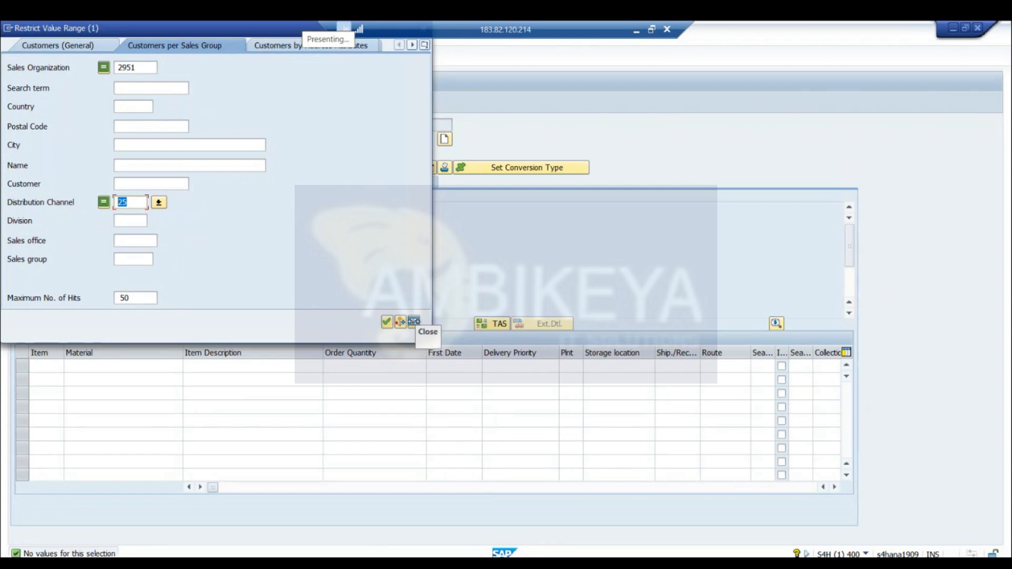
pyautogui.click(414, 321)
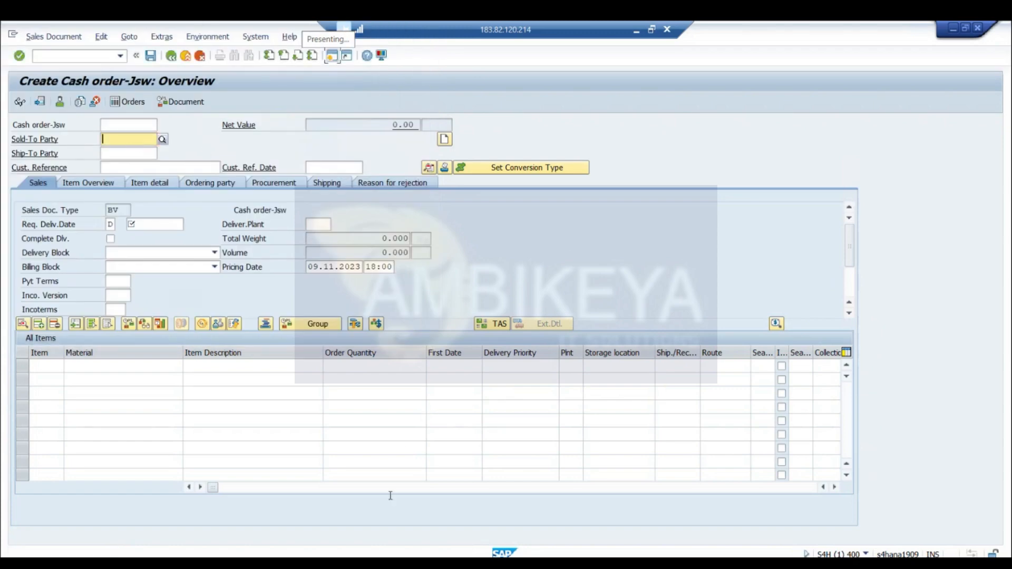
pyautogui.moveTo(399, 551)
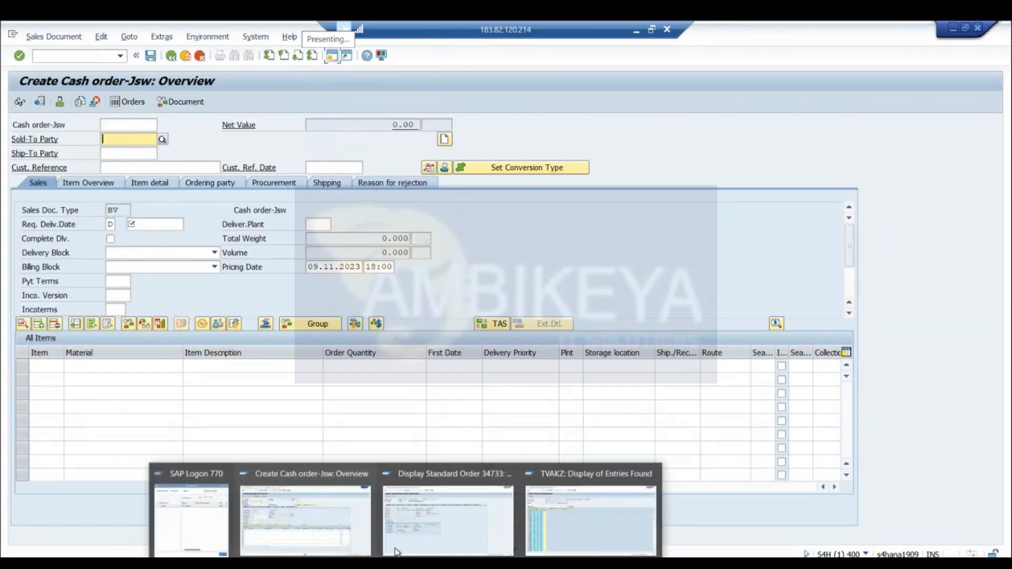
# Leave the displayed standard order in its session and start transaction se16n there
pyautogui.click(561, 529)
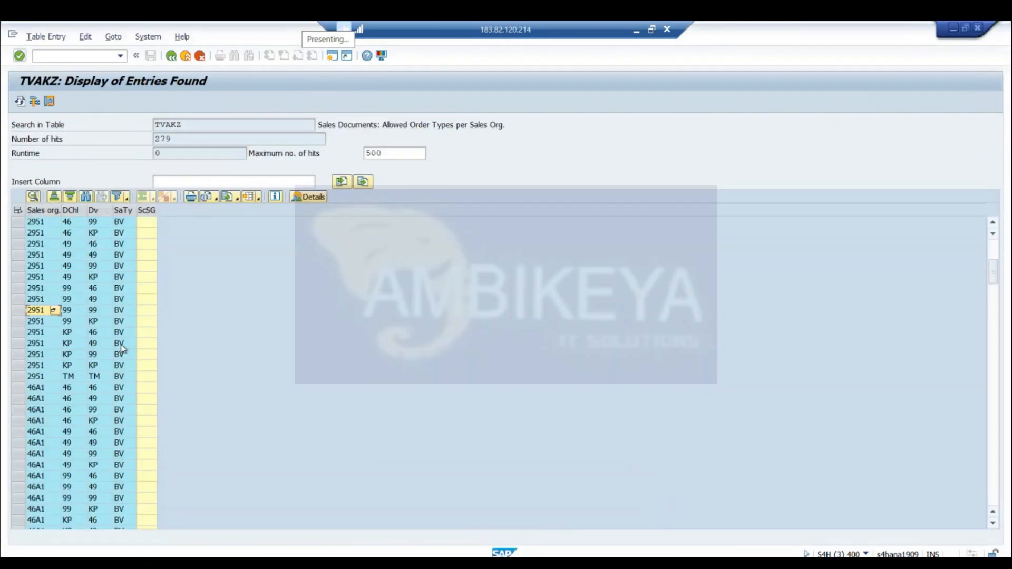
pyautogui.moveTo(398, 551)
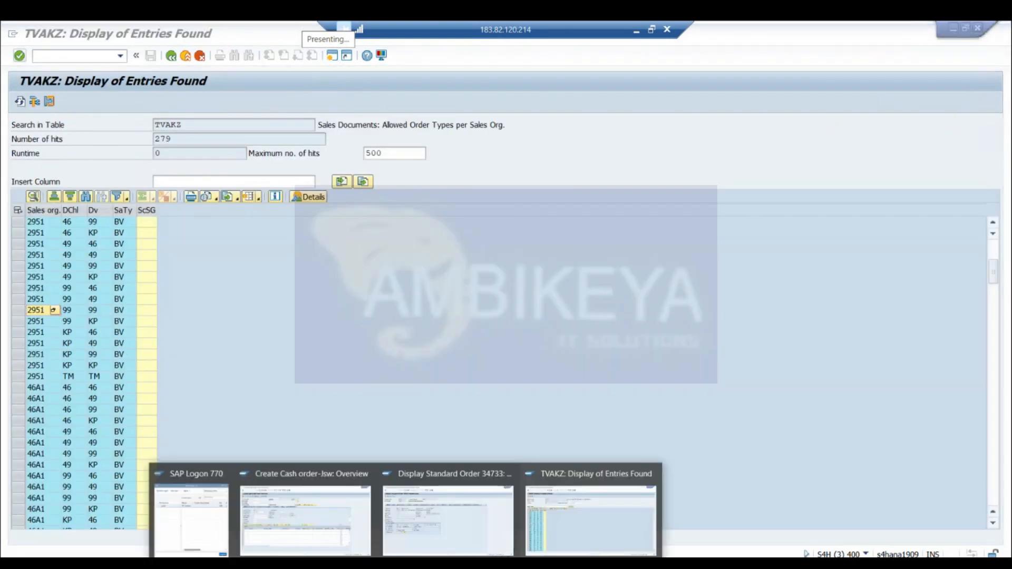
pyautogui.click(458, 519)
pyautogui.click(171, 55)
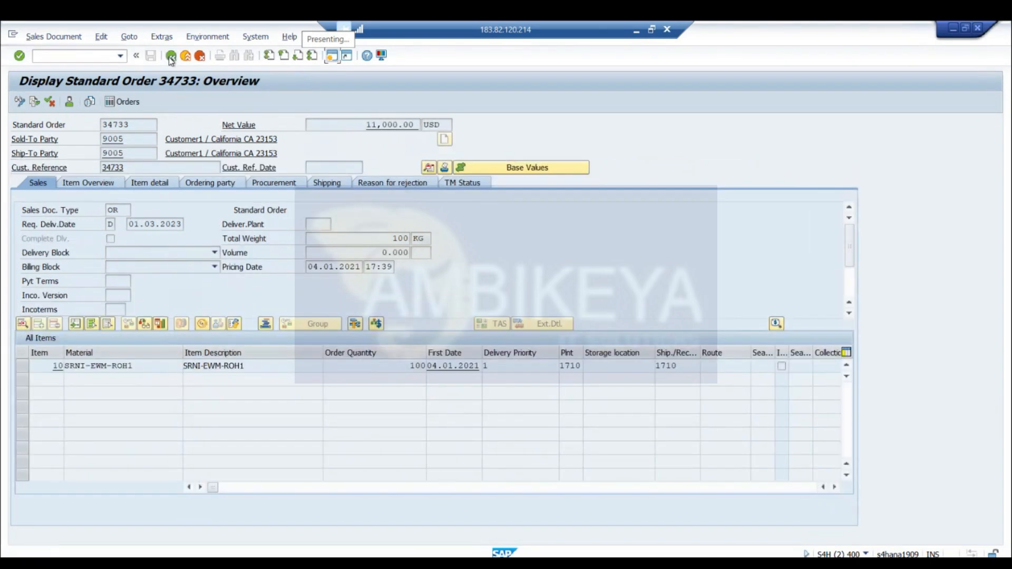
pyautogui.click(171, 56)
pyautogui.click(171, 56)
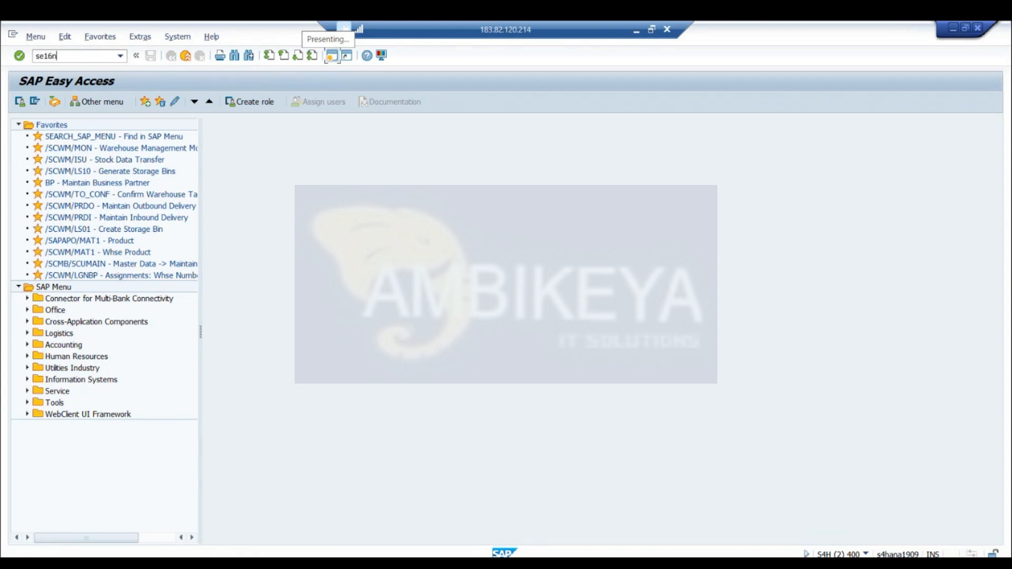
pyautogui.press('Return')
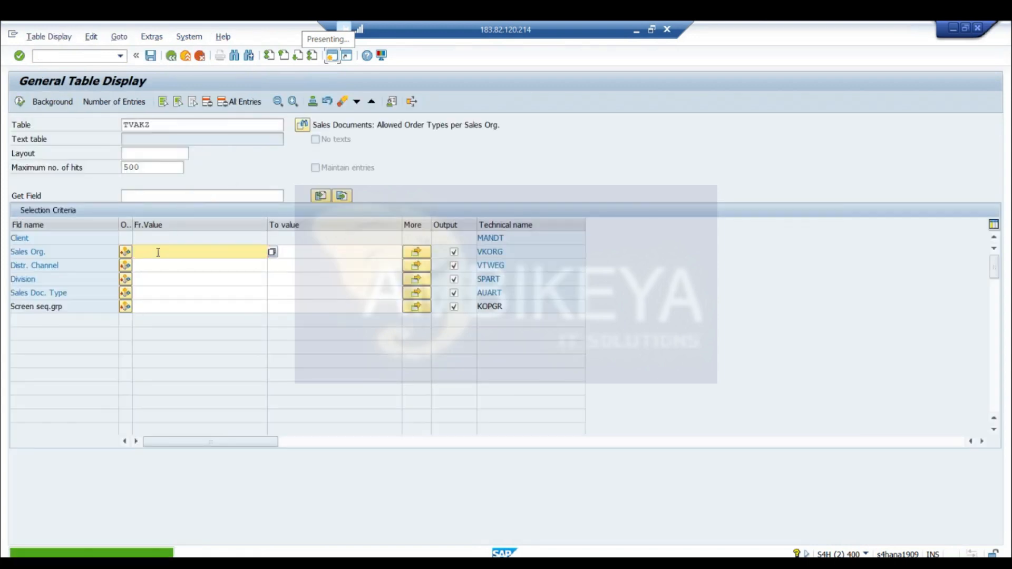
# List the entries of table VBAK for sales document type BV
pyautogui.click(153, 123)
pyautogui.press('BackSpace')
pyautogui.press('BackSpace')
pyautogui.press('BackSpace')
pyautogui.press('BackSpace')
pyautogui.press('BackSpace')
pyautogui.write('VBAK')
pyautogui.press('Return')
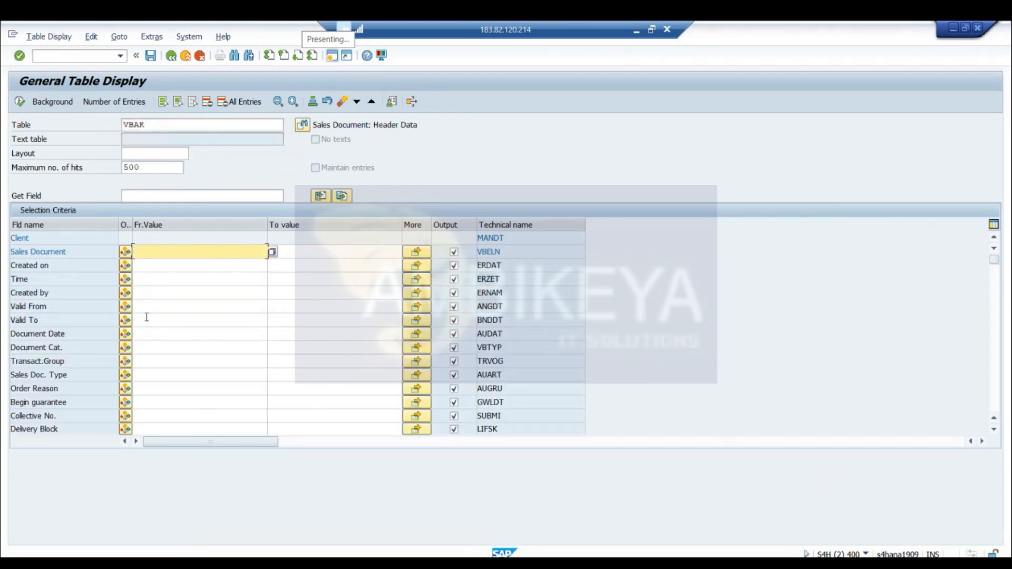
pyautogui.click(144, 374)
pyautogui.write('BV')
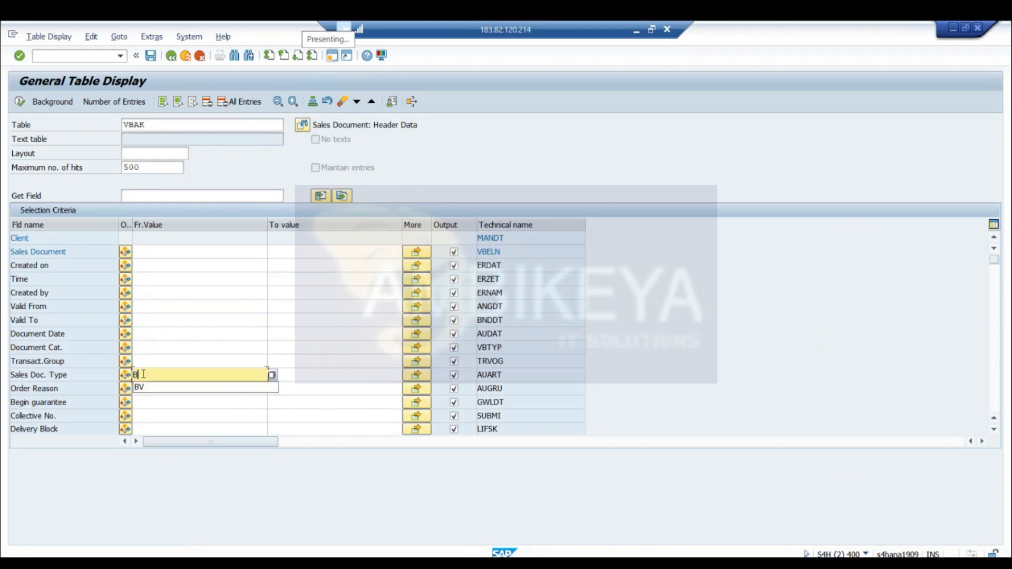
pyautogui.click(20, 104)
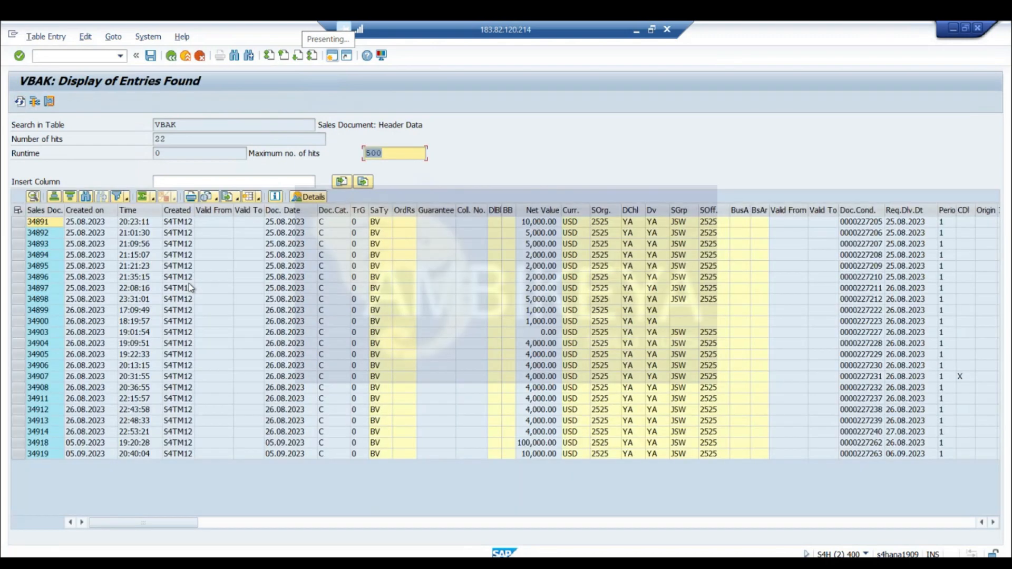
# Pick the BV order created on 26.08.2023 at 19:01:54 from the VBAK list and display it in the cash order session
pyautogui.click(49, 335)
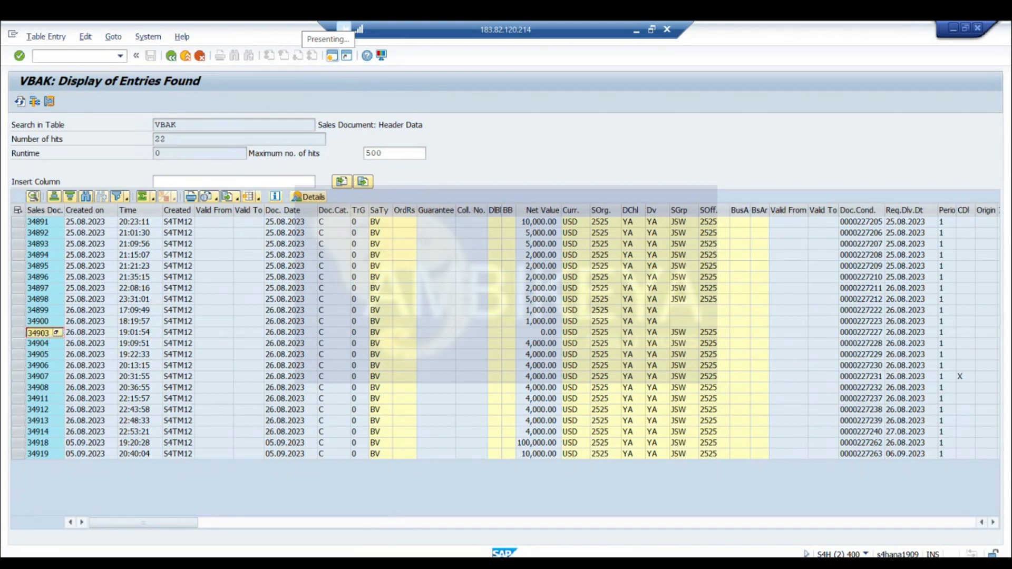
pyautogui.click(406, 563)
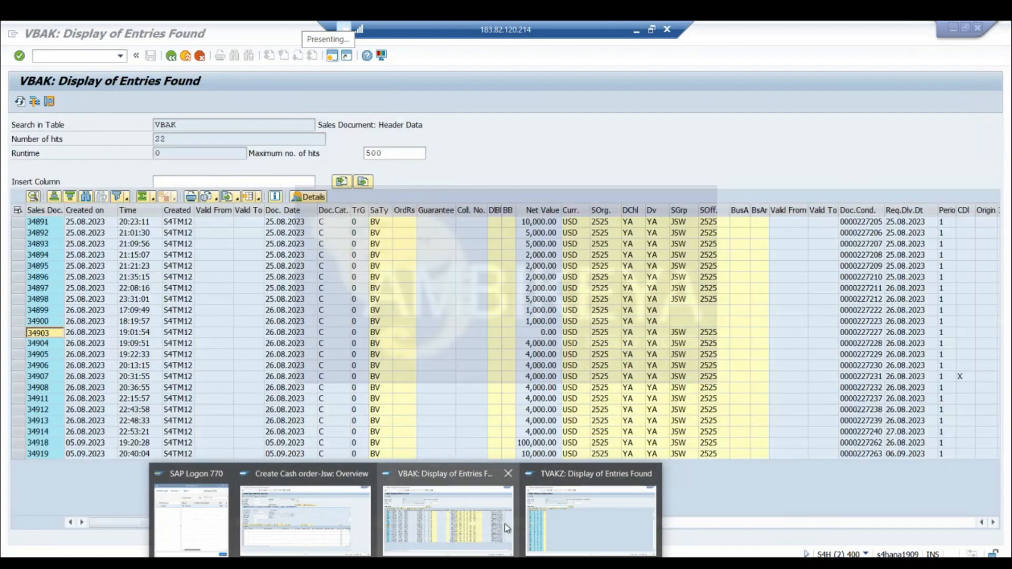
pyautogui.click(285, 511)
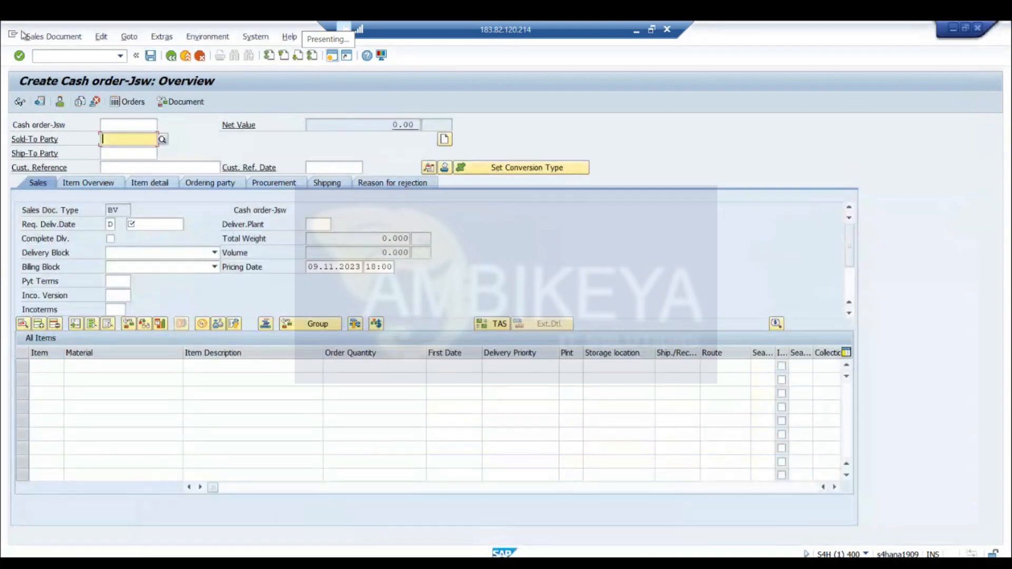
pyautogui.click(54, 36)
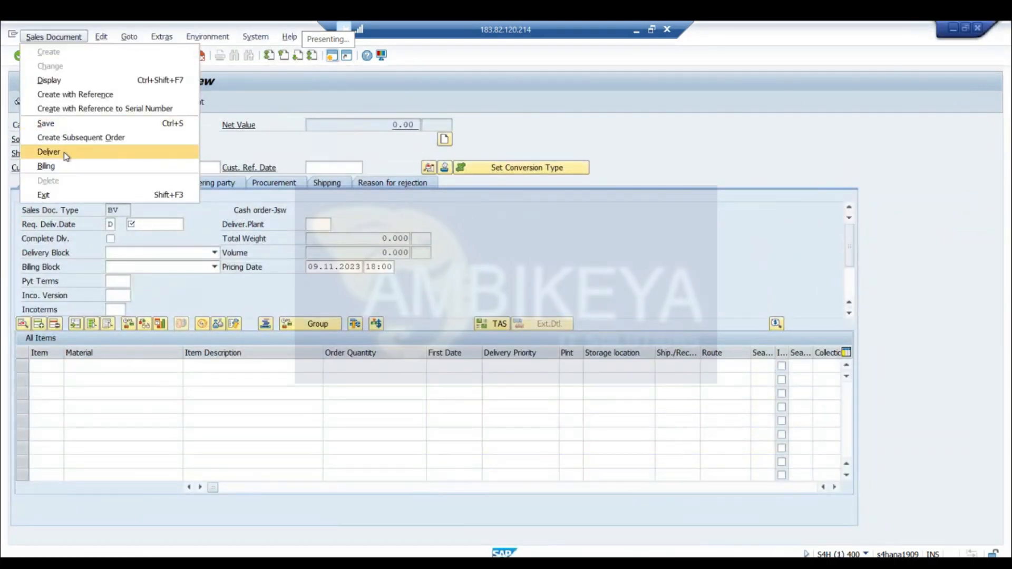
pyautogui.click(60, 80)
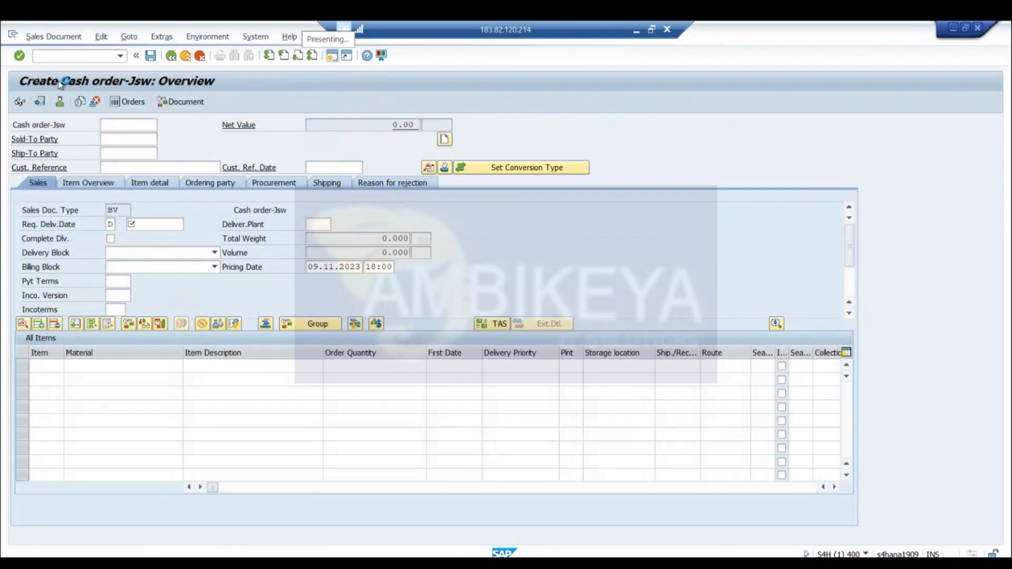
pyautogui.click(175, 58)
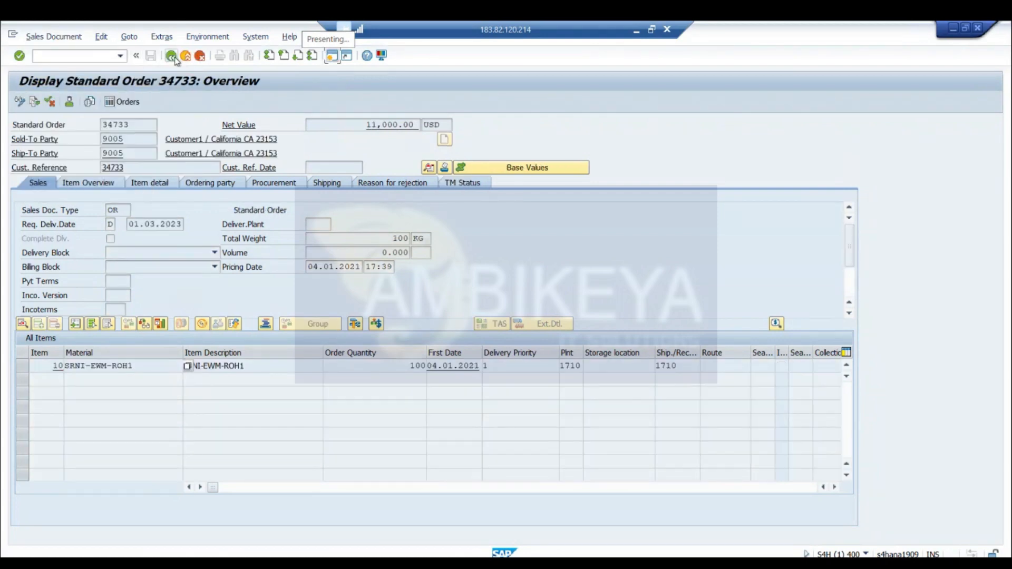
pyautogui.write('34903')
pyautogui.press('Return')
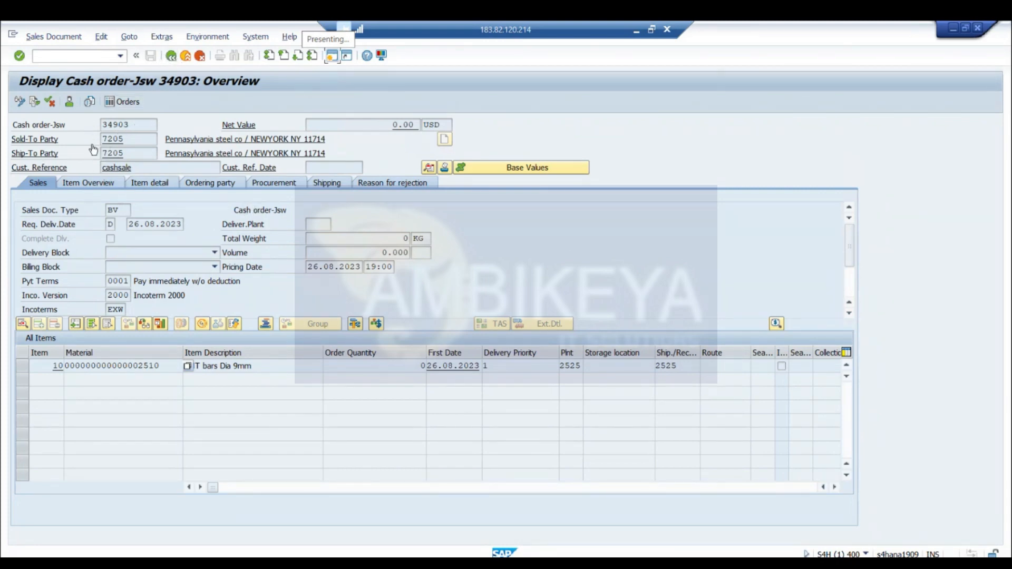
# Examine the cash order's sold-to party, document flow and item 10 details, returning to the overview
pyautogui.click(126, 139)
pyautogui.moveTo(148, 182); pyautogui.dragTo(77, 22)
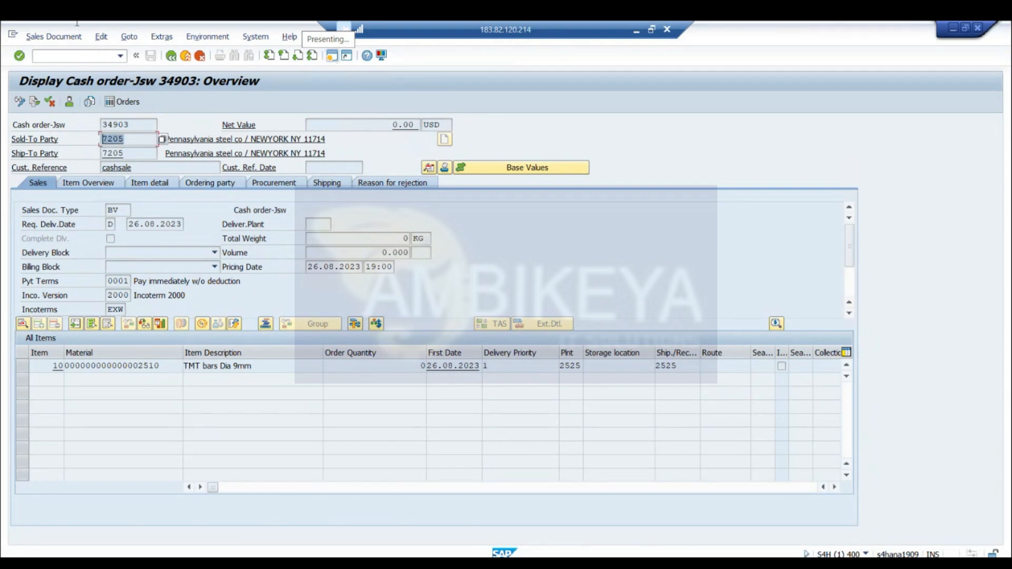
pyautogui.click(34, 103)
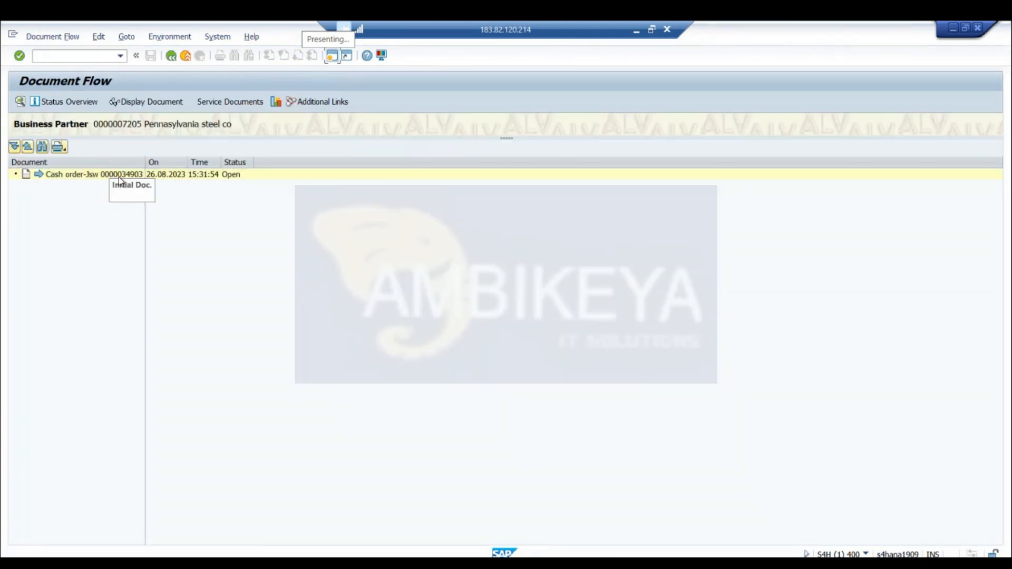
pyautogui.click(171, 57)
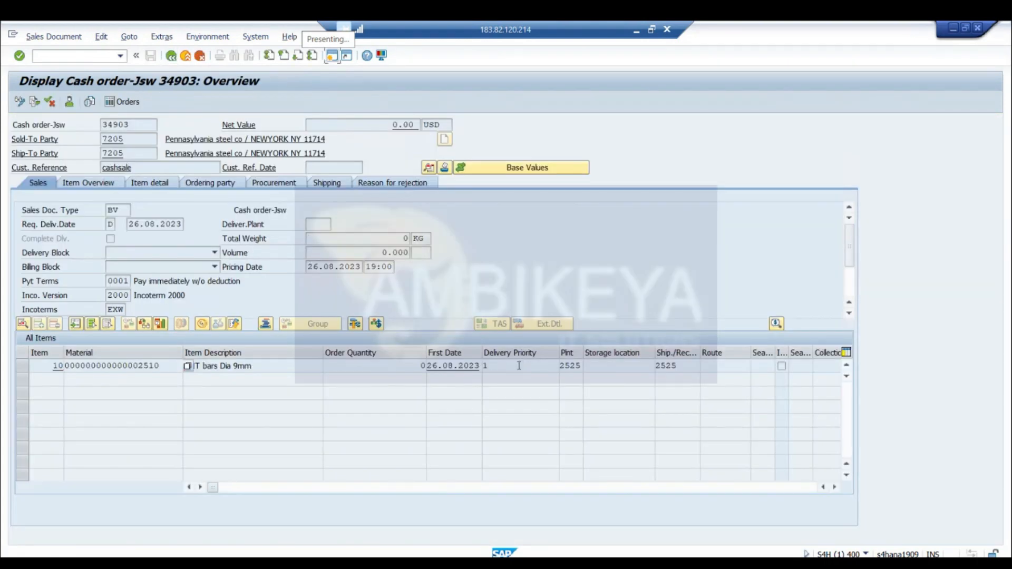
pyautogui.doubleClick(394, 366)
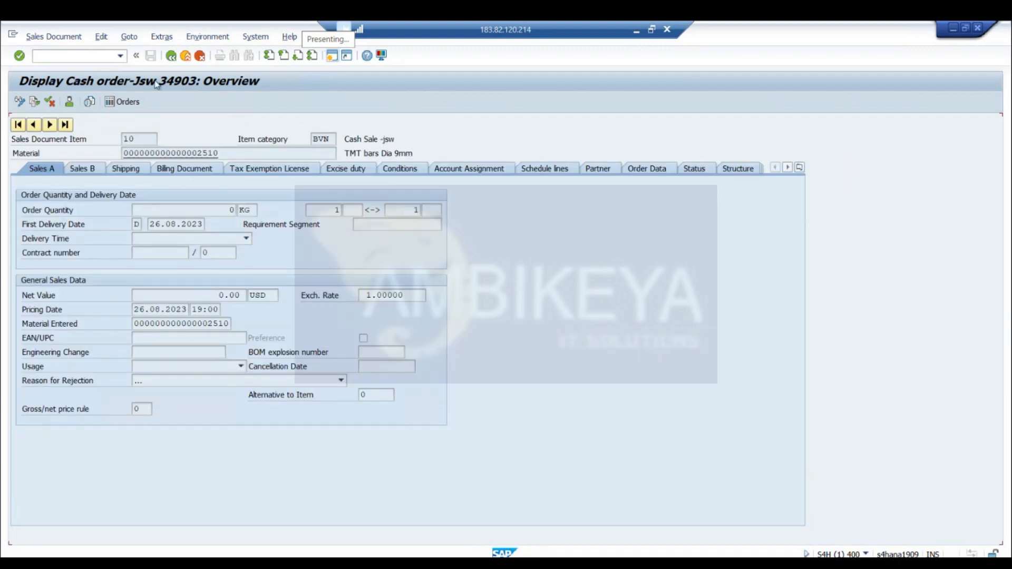
pyautogui.click(171, 56)
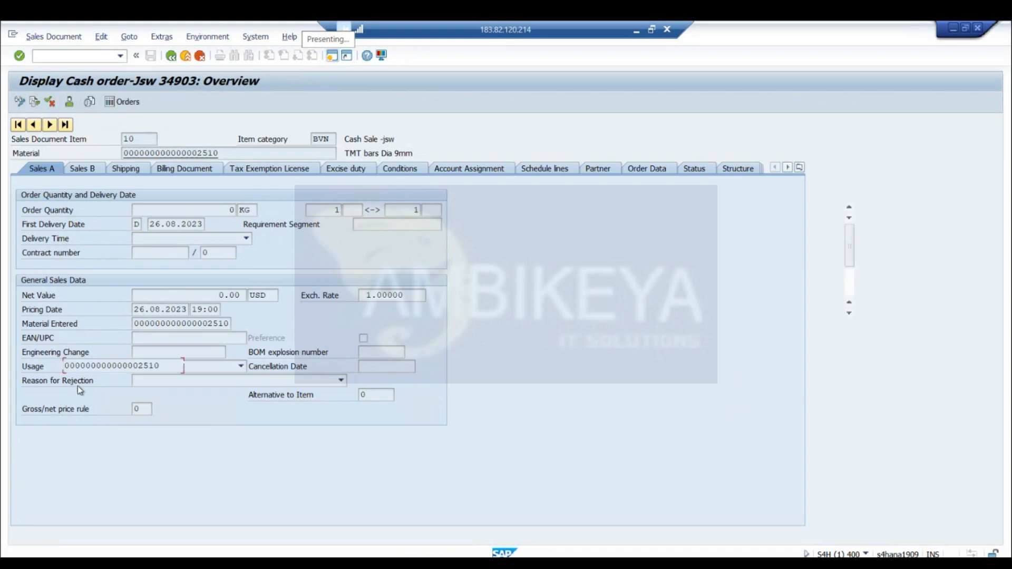
# Run the availability check for item 10, TMT bars Dia 9mm, and close its message
pyautogui.click(23, 367)
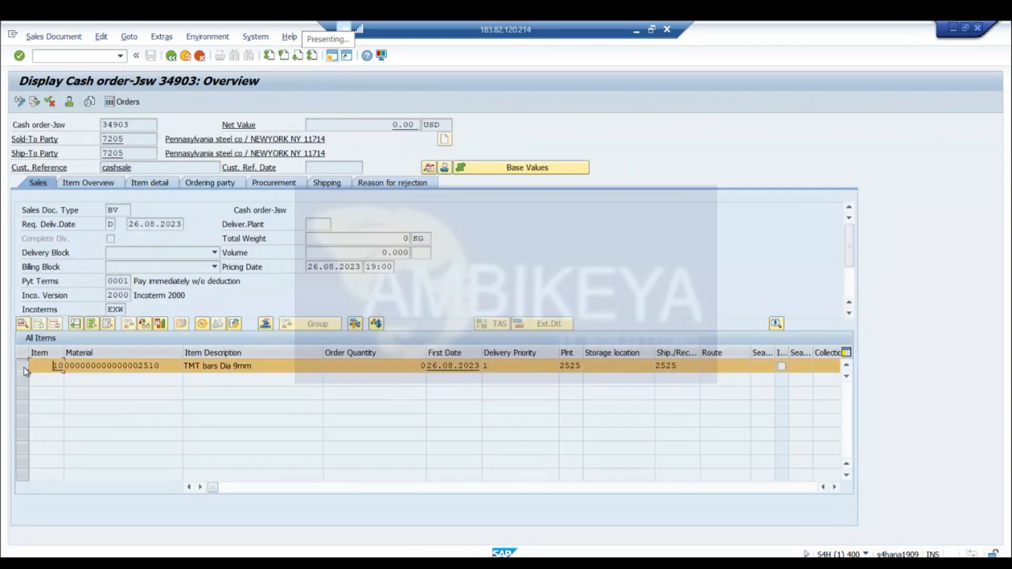
pyautogui.click(143, 323)
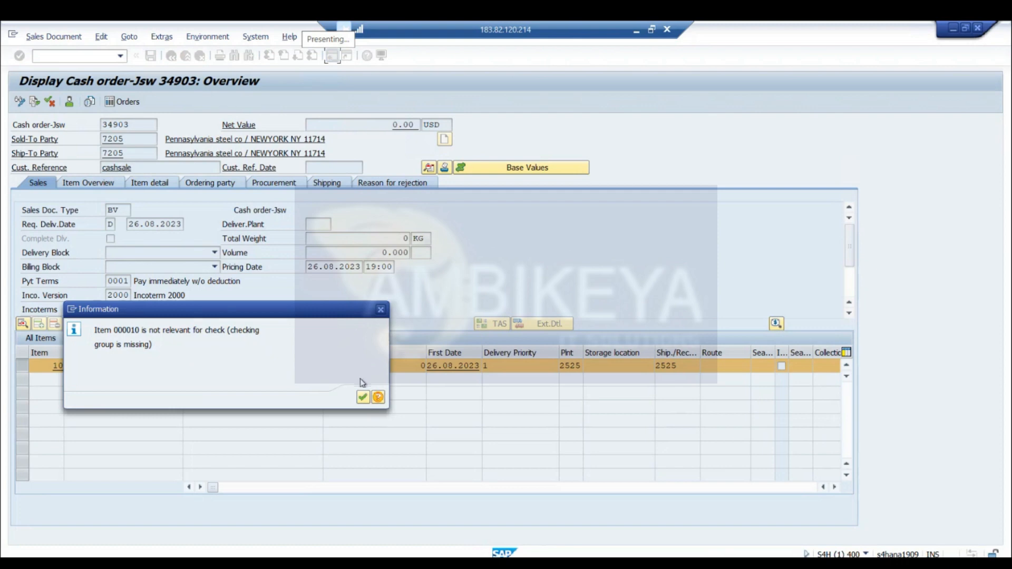
pyautogui.click(363, 397)
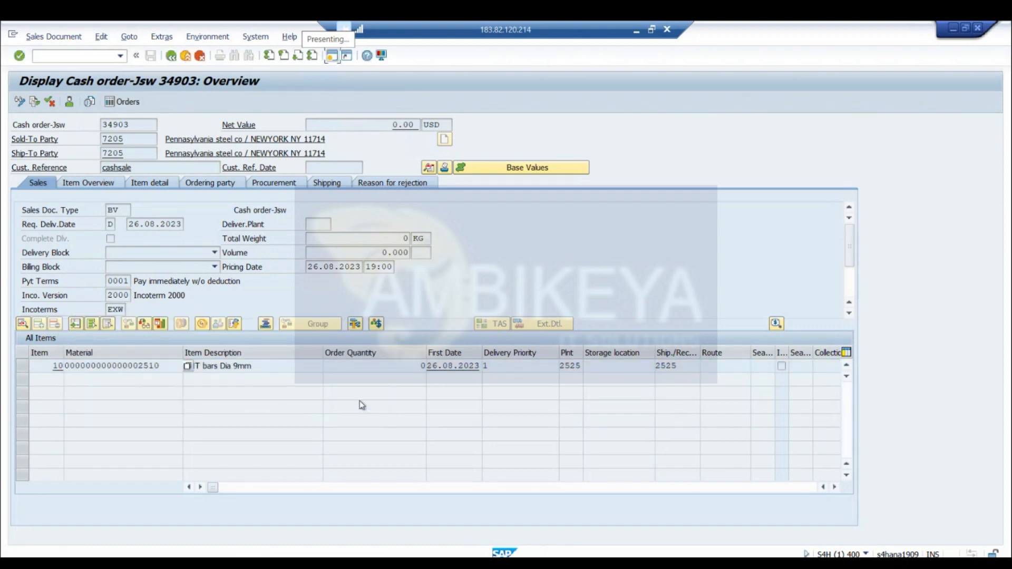
# Switch the cash order to change mode, set the order quantity of item 10 to 1, and save the order
pyautogui.click(59, 43)
pyautogui.click(68, 67)
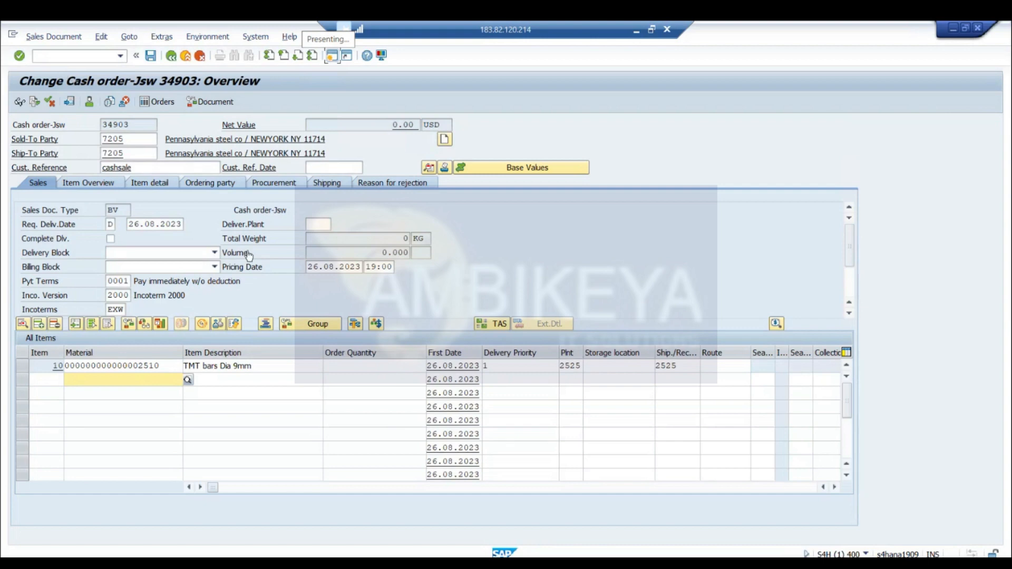
pyautogui.click(387, 365)
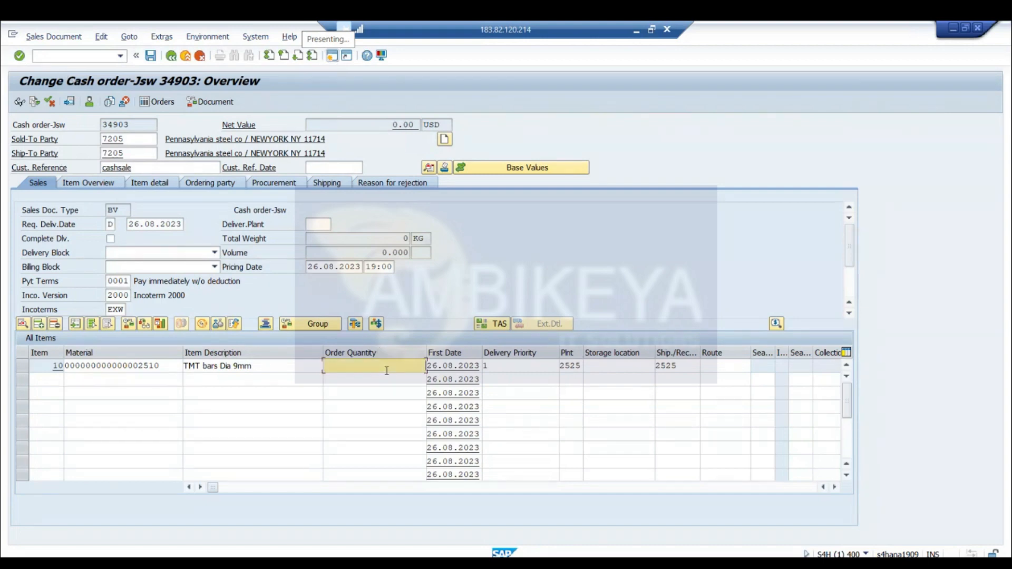
pyautogui.write('1')
pyautogui.press('Return')
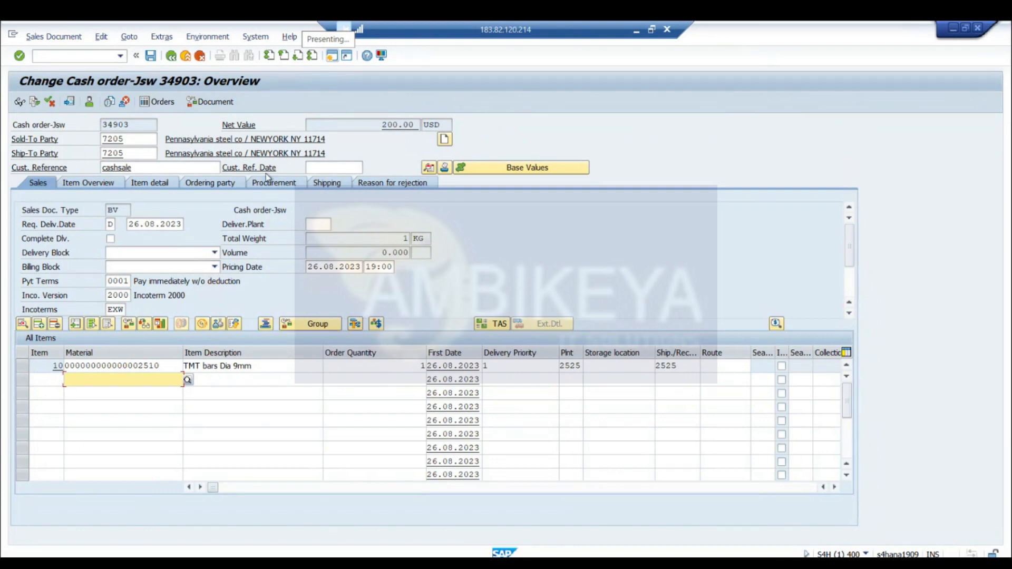
pyautogui.click(151, 56)
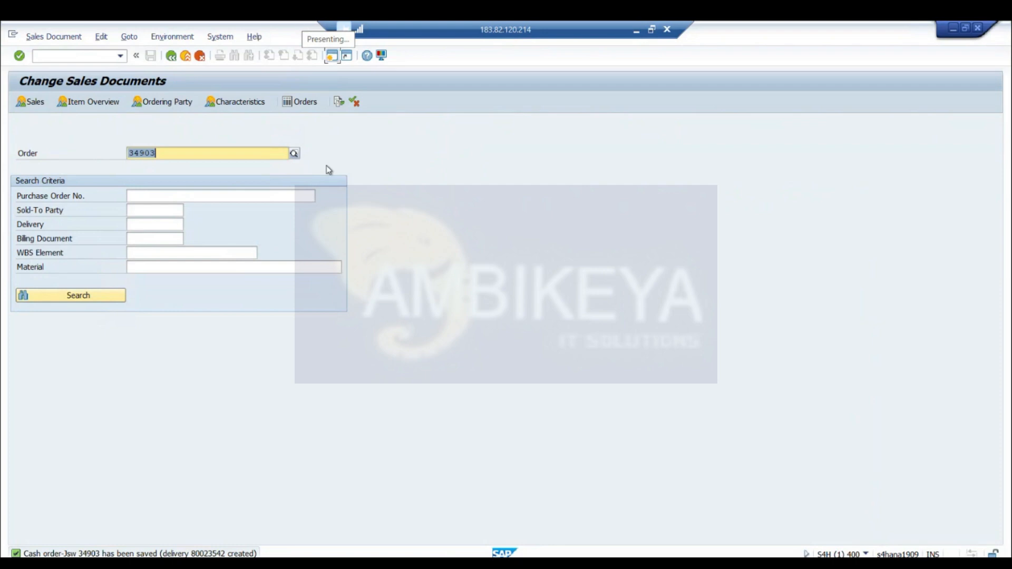
# Open the saved cash order's document flow and view its cash sale delivery, returning to the flow
pyautogui.click(340, 104)
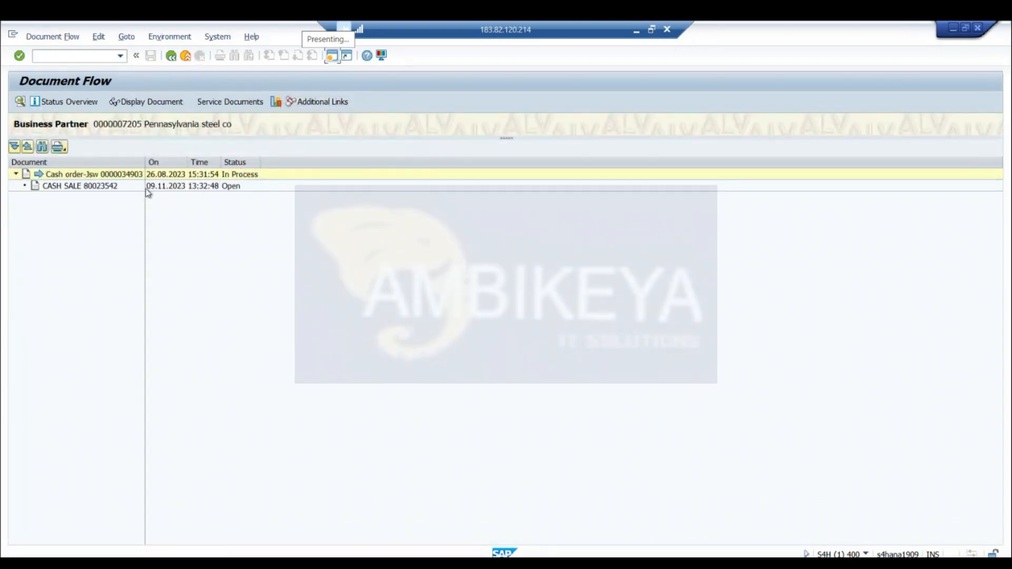
pyautogui.click(113, 187)
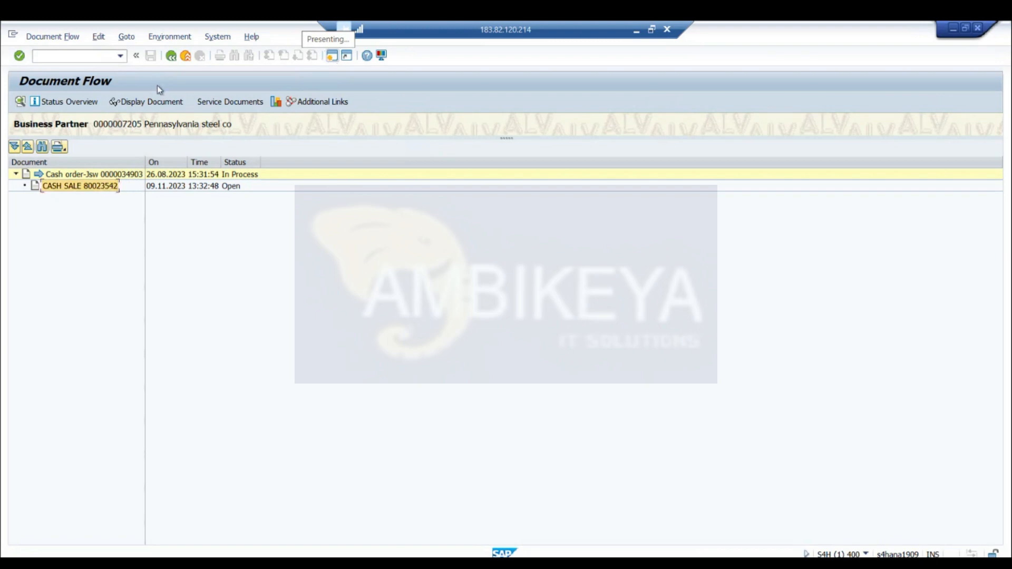
pyautogui.click(157, 104)
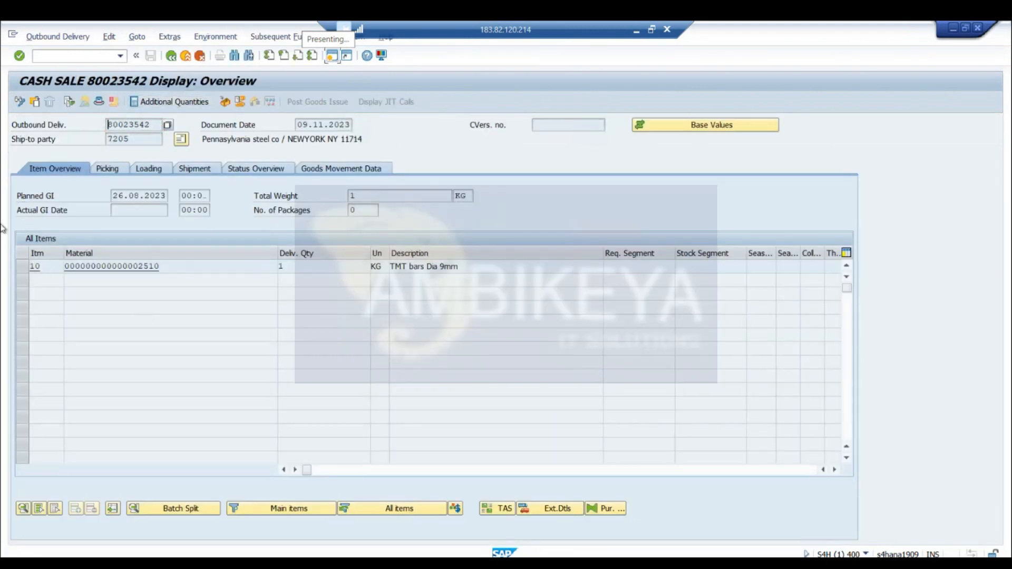
pyautogui.click(171, 56)
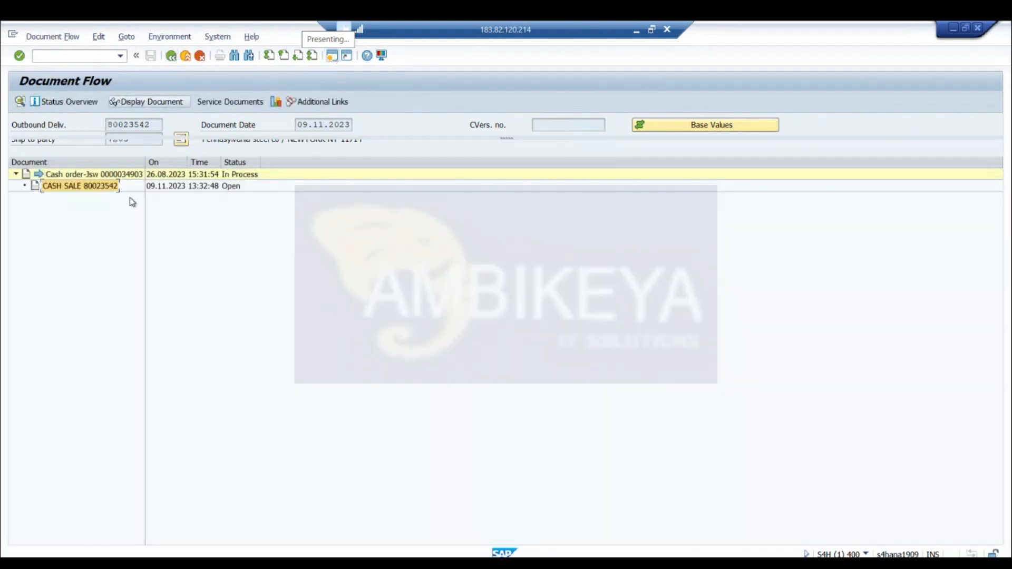
# Display the cash order from the document flow and open the item data of item 10, TMT bars Dia 9mm
pyautogui.click(132, 174)
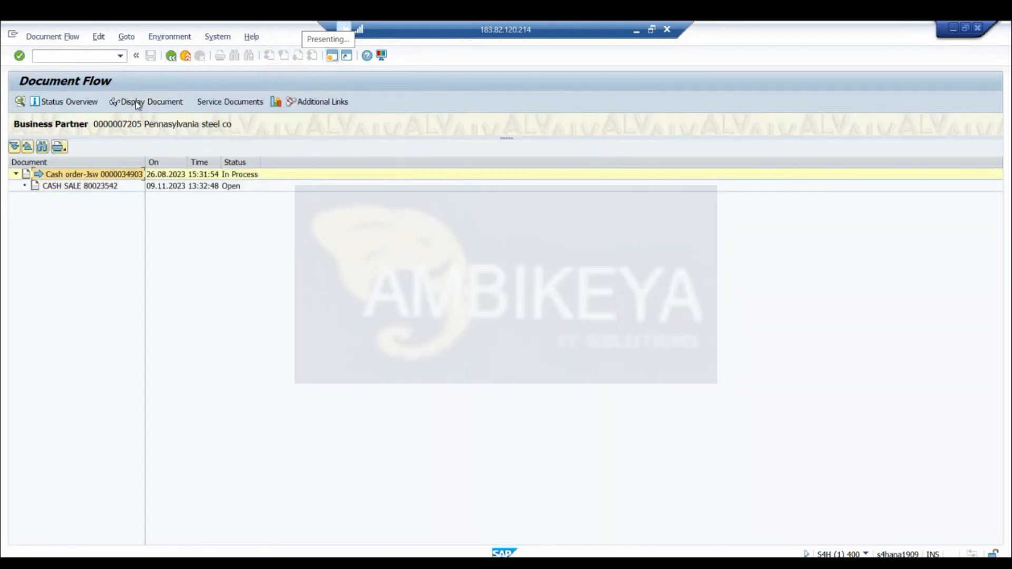
pyautogui.click(136, 104)
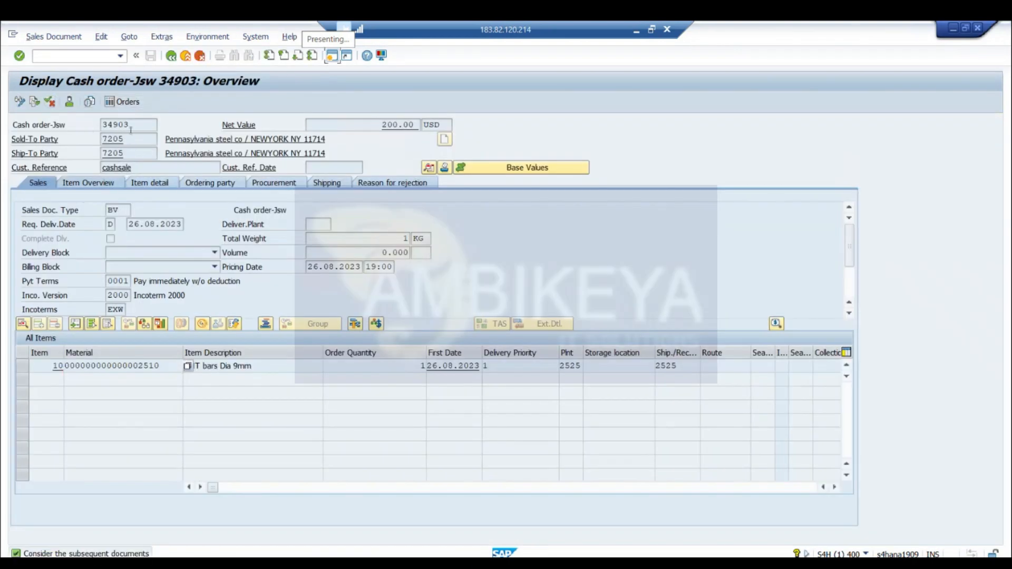
pyautogui.click(129, 144)
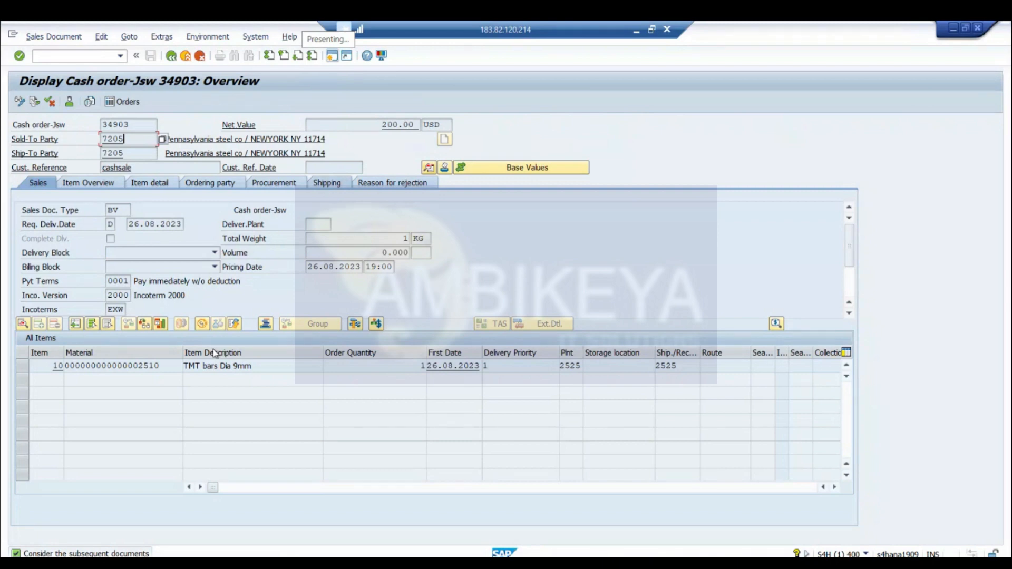
pyautogui.click(162, 363)
pyautogui.doubleClick(163, 366)
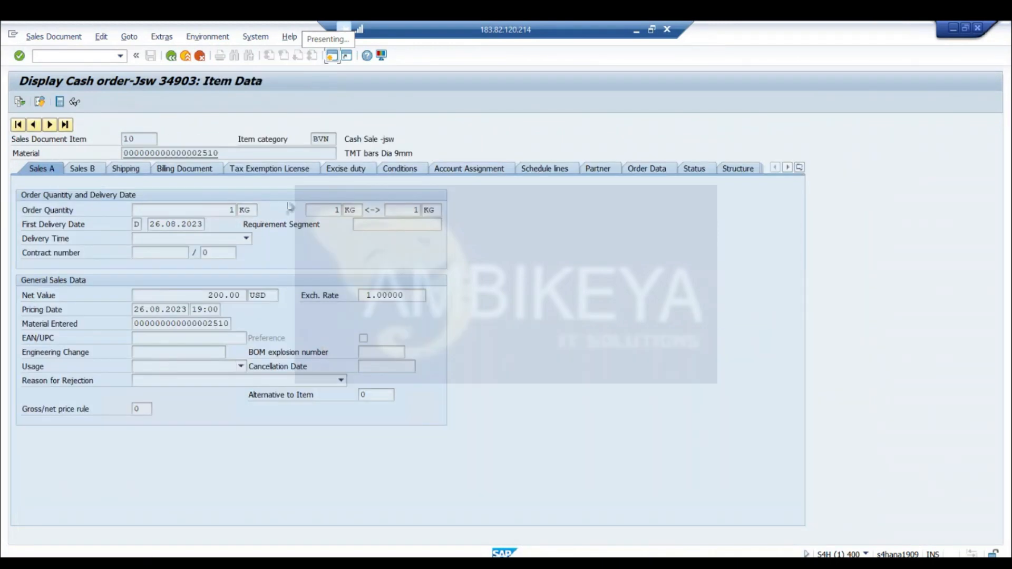
# View the schedule lines of item 10, TMT bars Dia 9mm, and return to the cash order overview
pyautogui.click(571, 174)
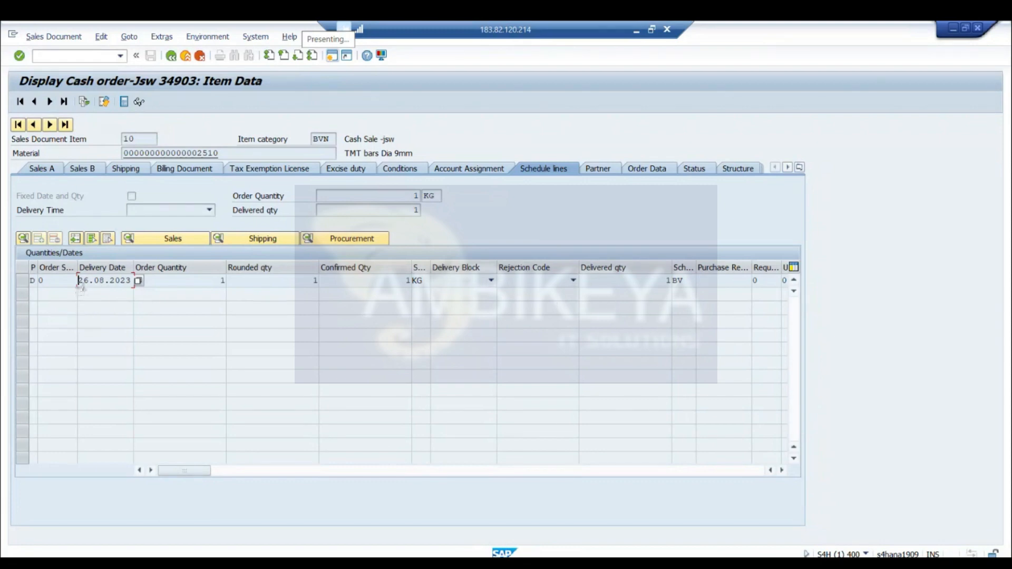
pyautogui.click(184, 281)
pyautogui.click(172, 55)
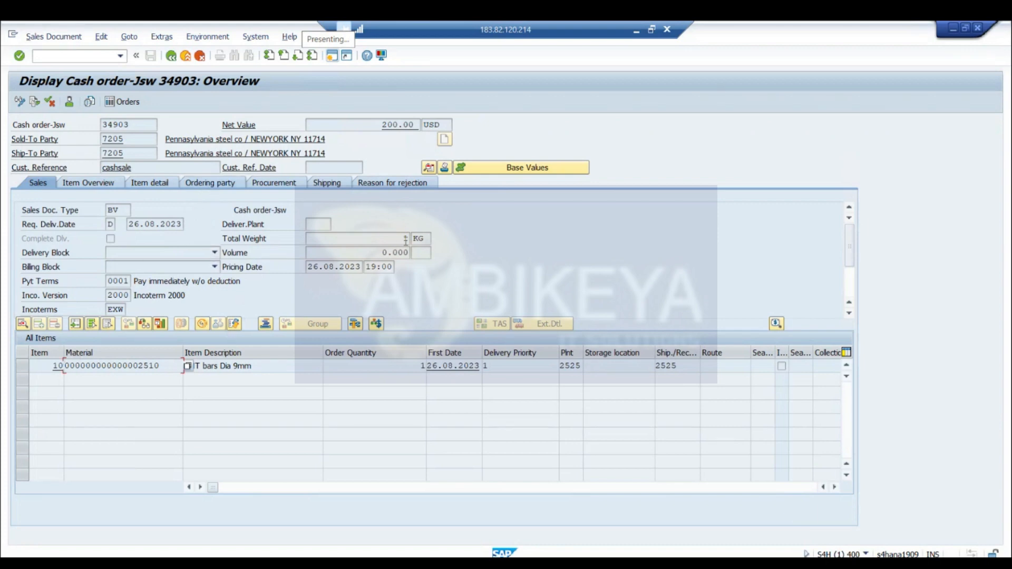
# Open the cash order's header output, try to preview the CASH_SALE output document, and close the messages
pyautogui.click(445, 168)
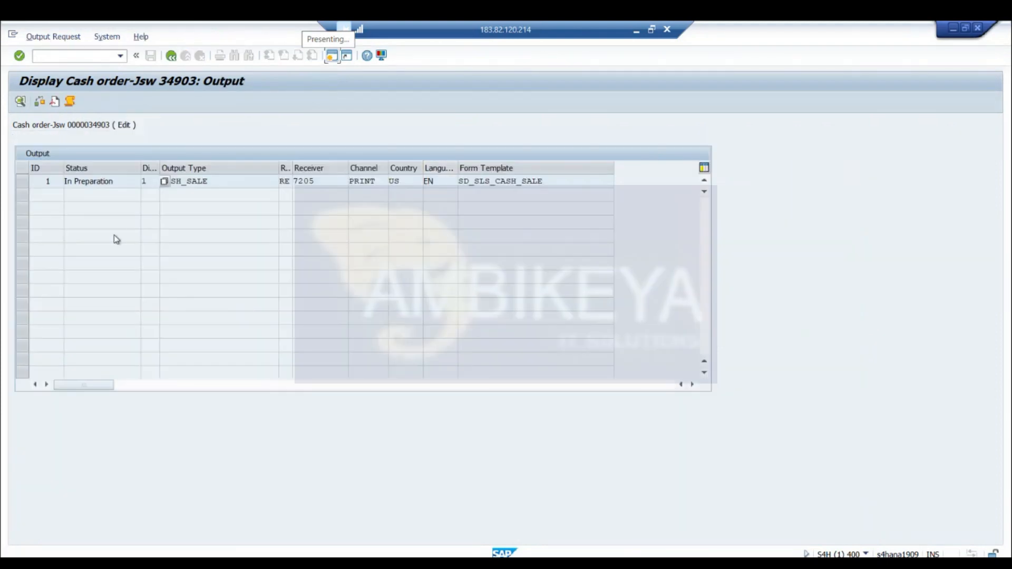
pyautogui.click(235, 182)
pyautogui.click(22, 181)
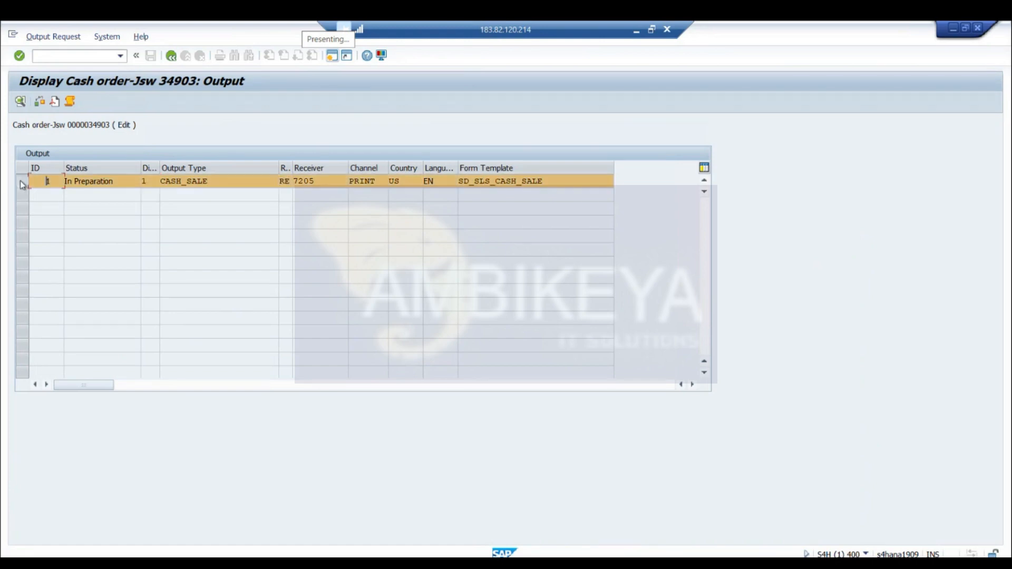
pyautogui.click(55, 101)
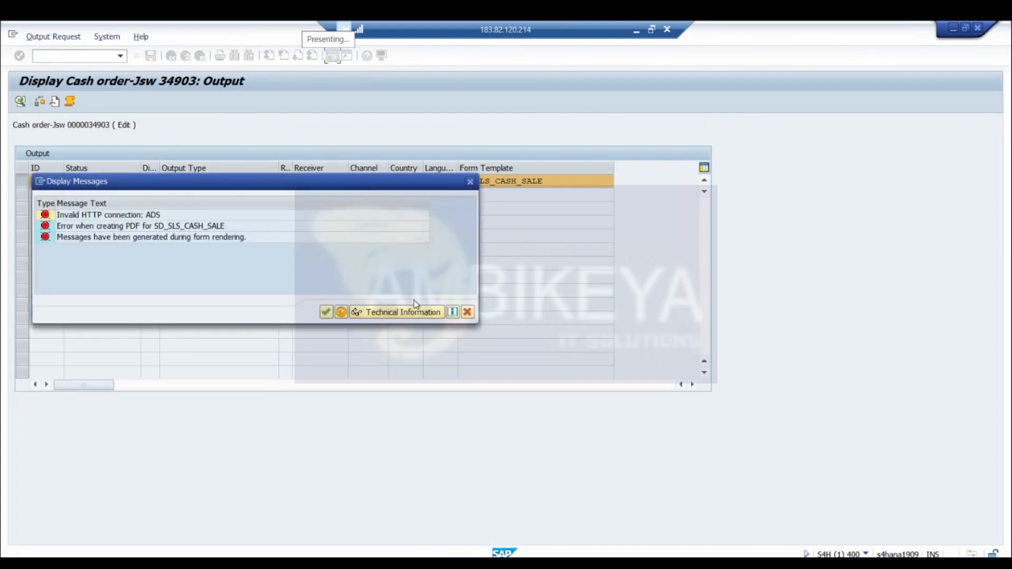
pyautogui.click(466, 313)
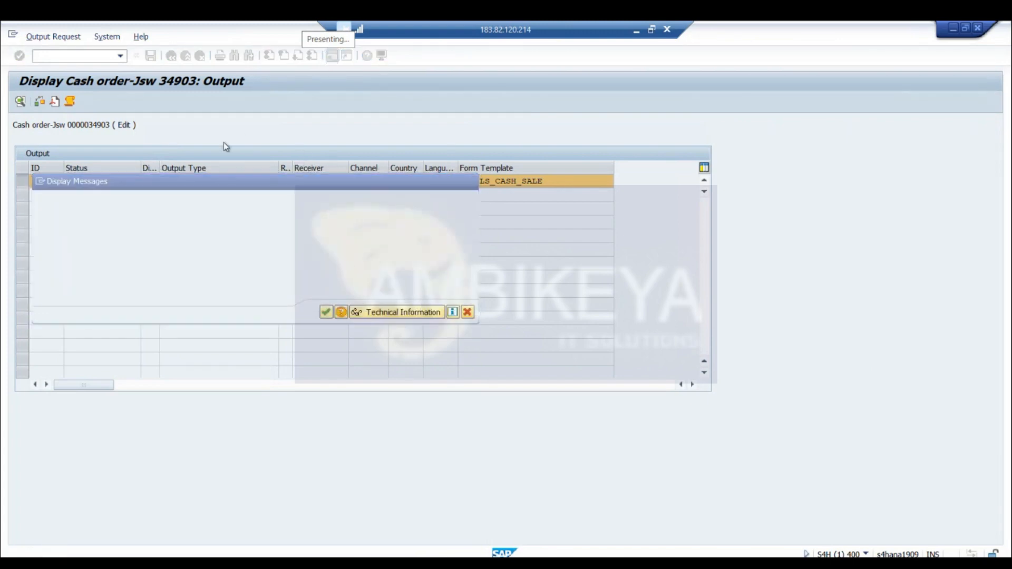
# View the details of the CASH_SALE output and return to the cash order overview
pyautogui.click(21, 101)
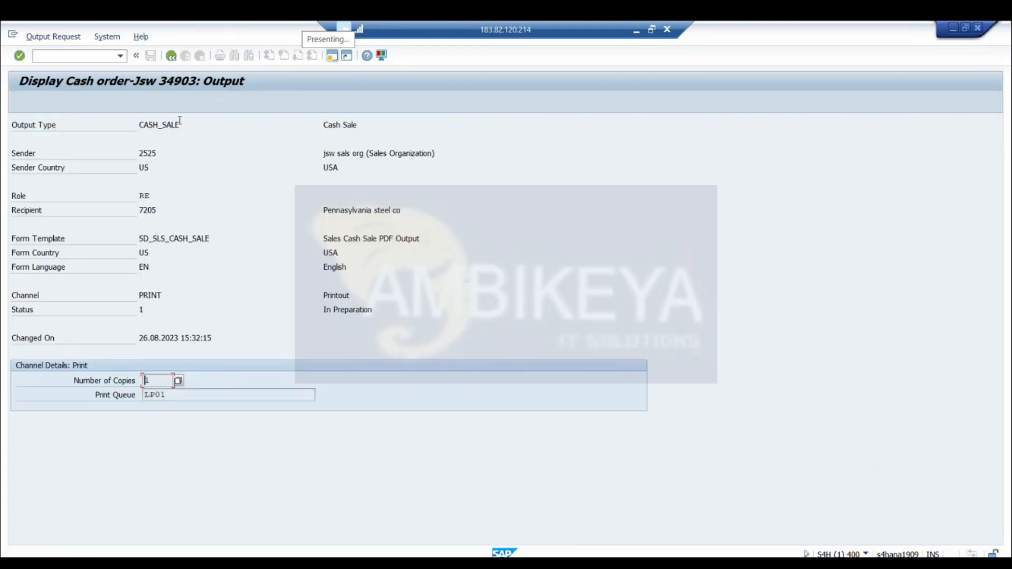
pyautogui.click(171, 56)
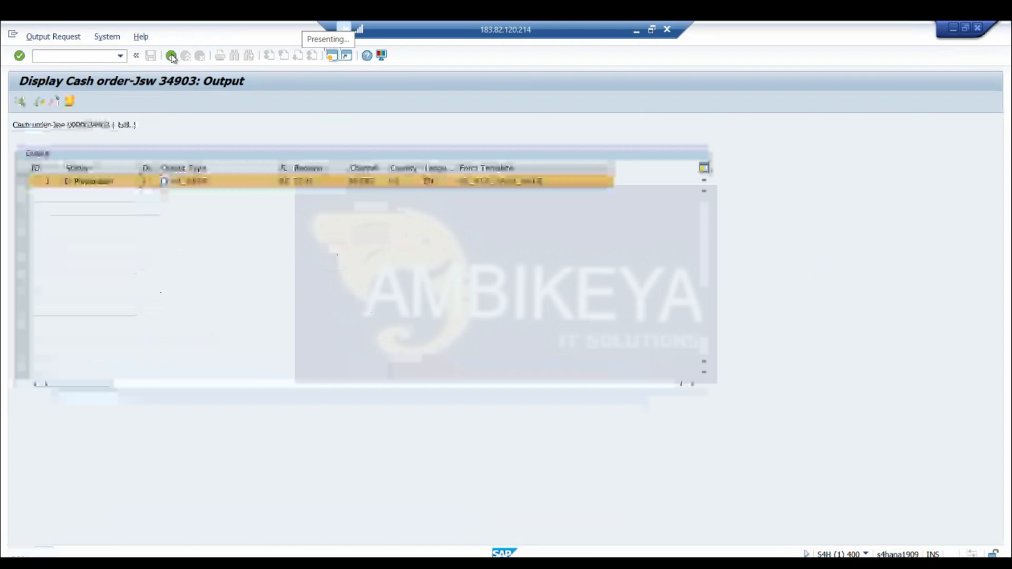
pyautogui.click(173, 57)
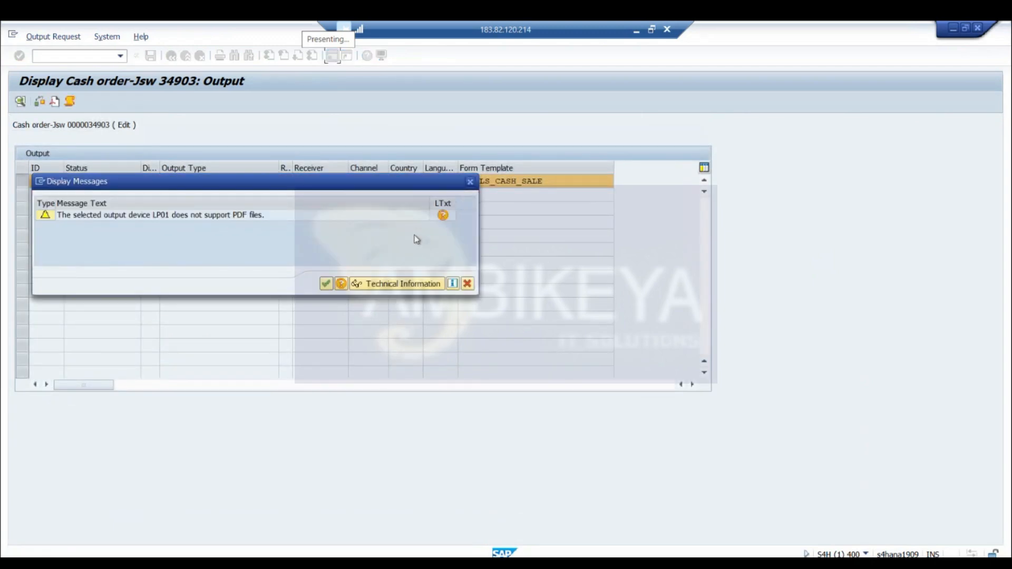
pyautogui.click(326, 284)
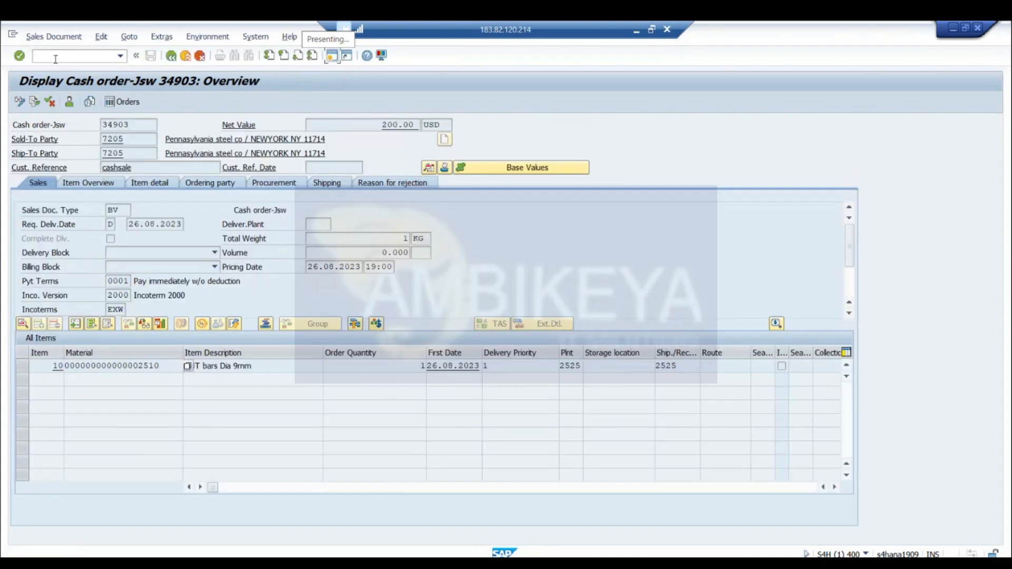
# Open the print preview of the order's header output, display the messages of the CASH_SALE output, and return to the order overview
pyautogui.click(135, 39)
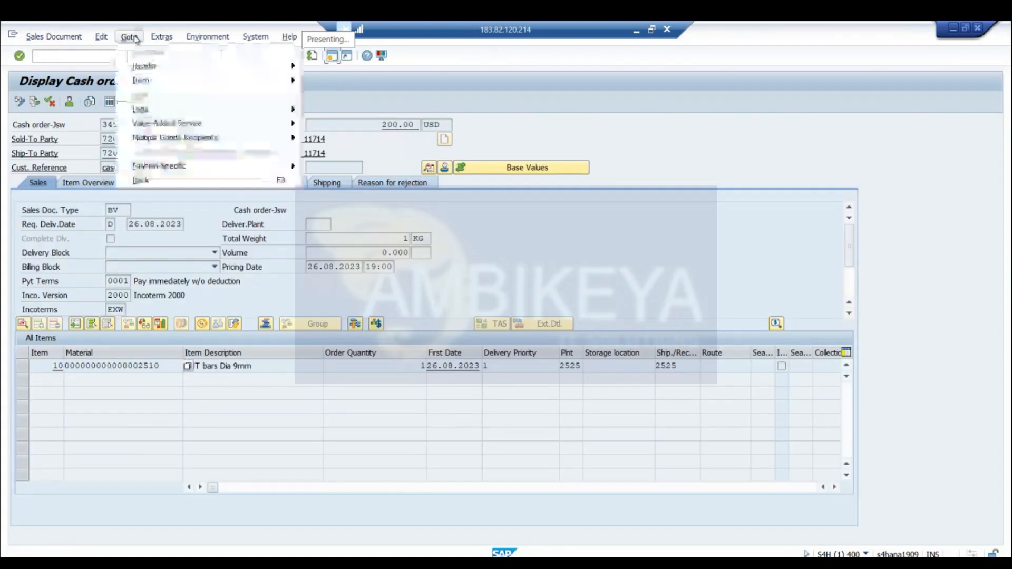
pyautogui.moveTo(157, 68)
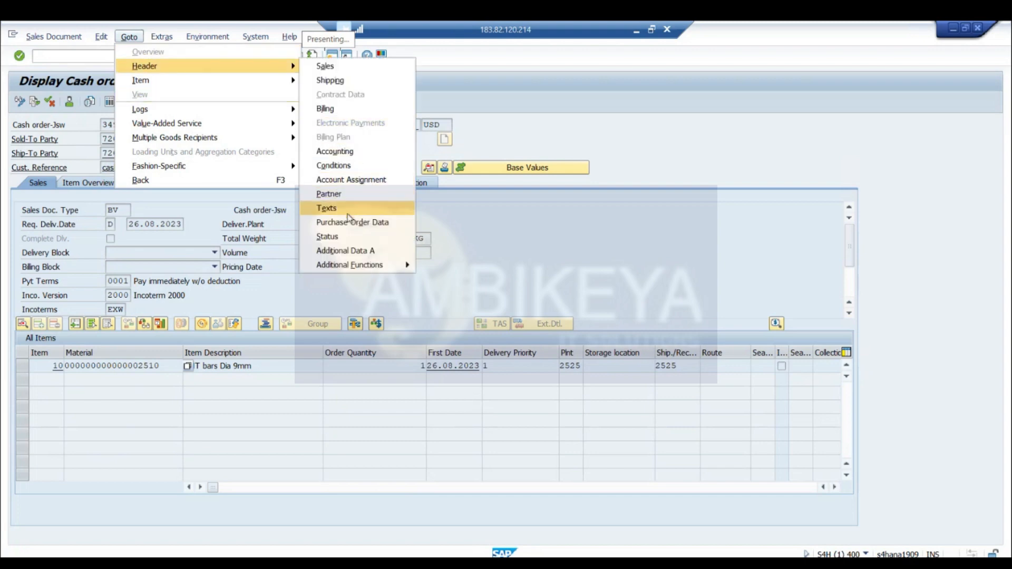
pyautogui.moveTo(358, 270)
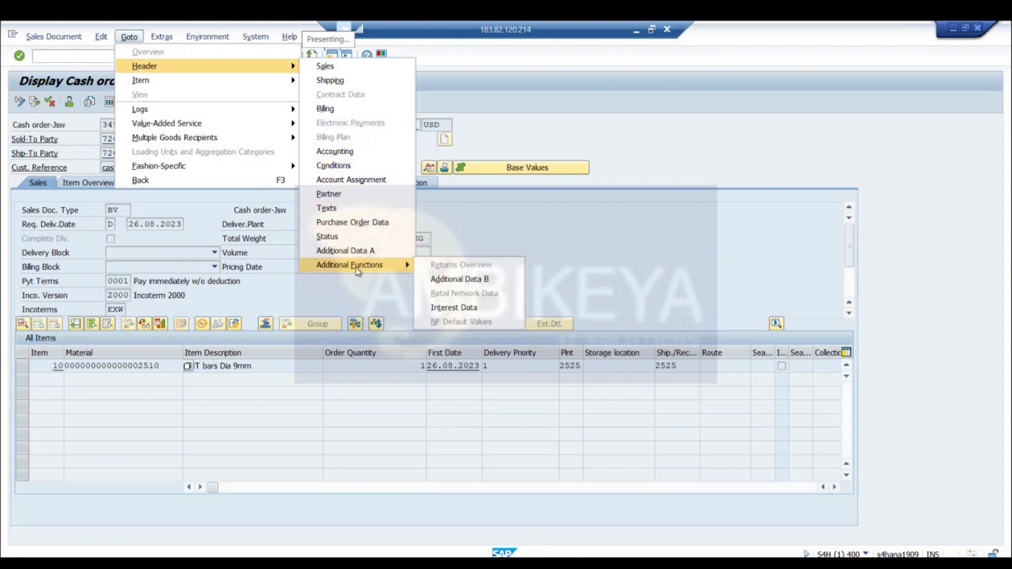
pyautogui.click(162, 36)
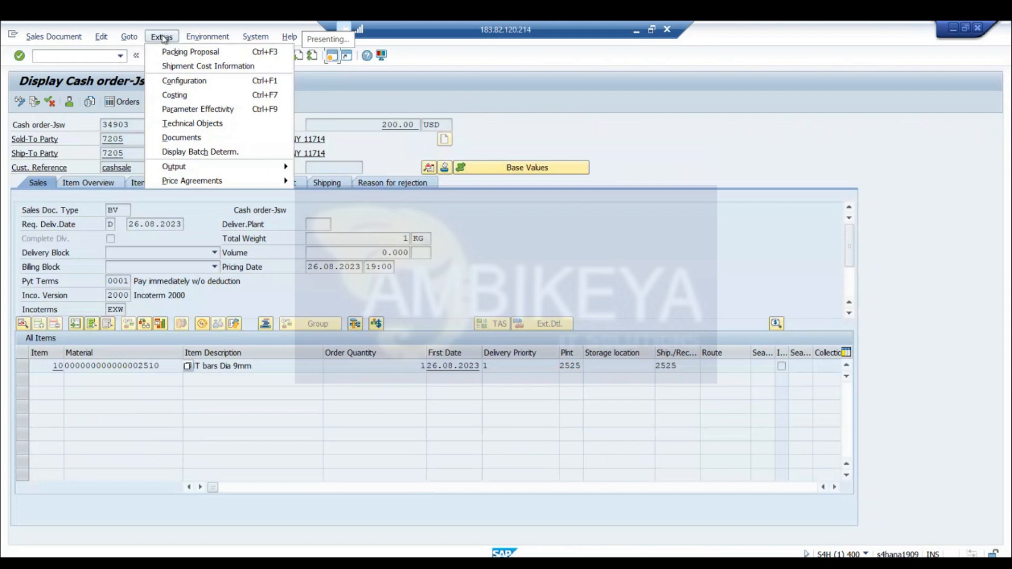
pyautogui.moveTo(174, 167)
pyautogui.moveTo(321, 166)
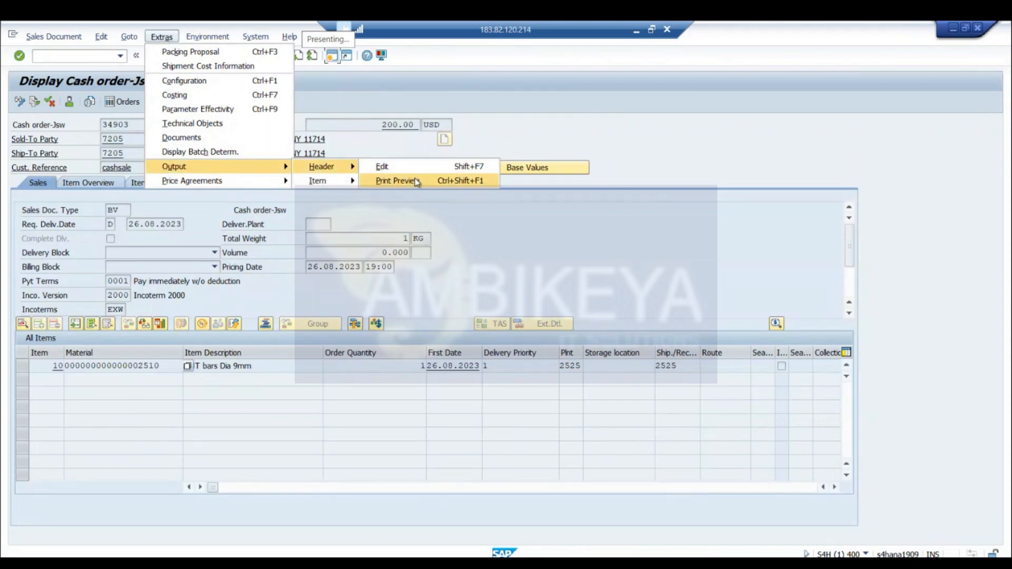
pyautogui.click(415, 179)
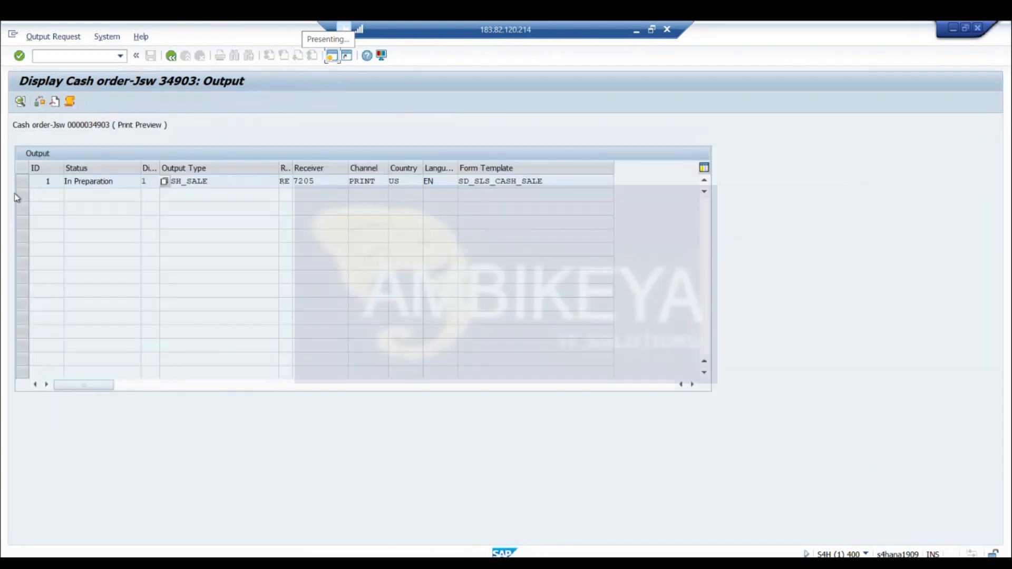
pyautogui.click(22, 182)
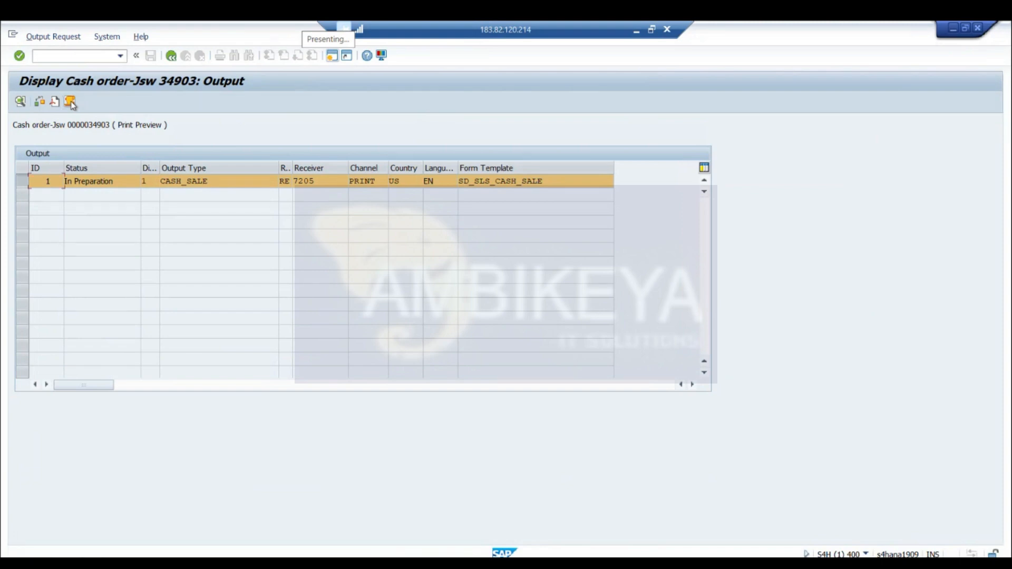
pyautogui.click(71, 103)
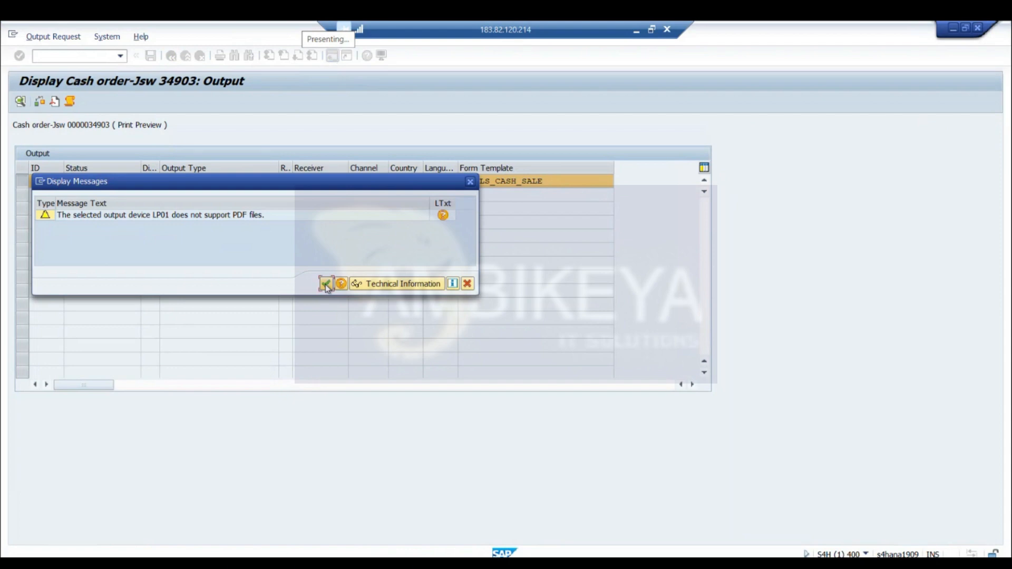
pyautogui.click(326, 285)
pyautogui.click(172, 56)
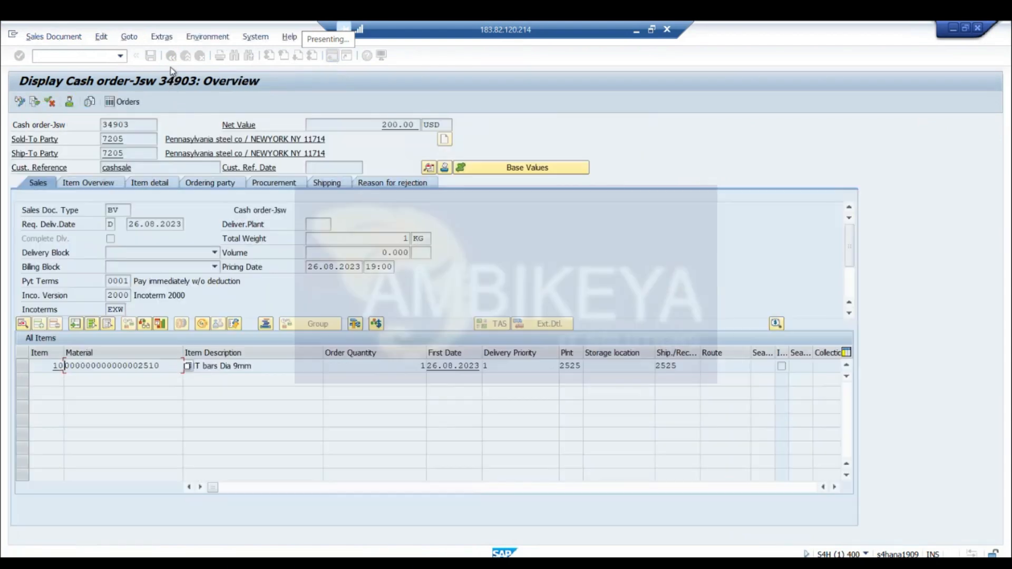
# Return to the Change Sales Documents initial screen, open Issue Output To for the cash order, and try to preview the CASH_SALE output
pyautogui.click(170, 58)
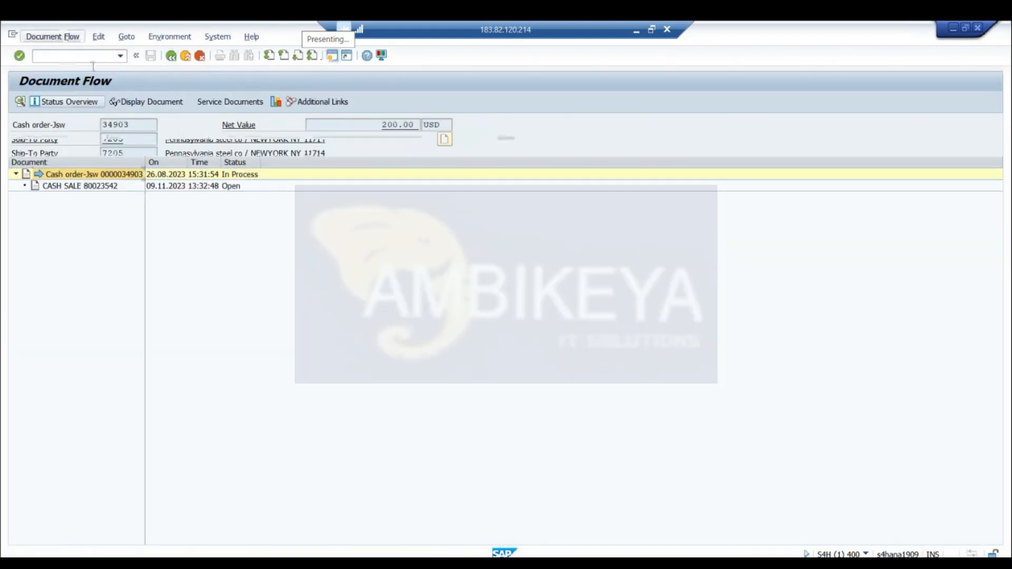
pyautogui.click(171, 56)
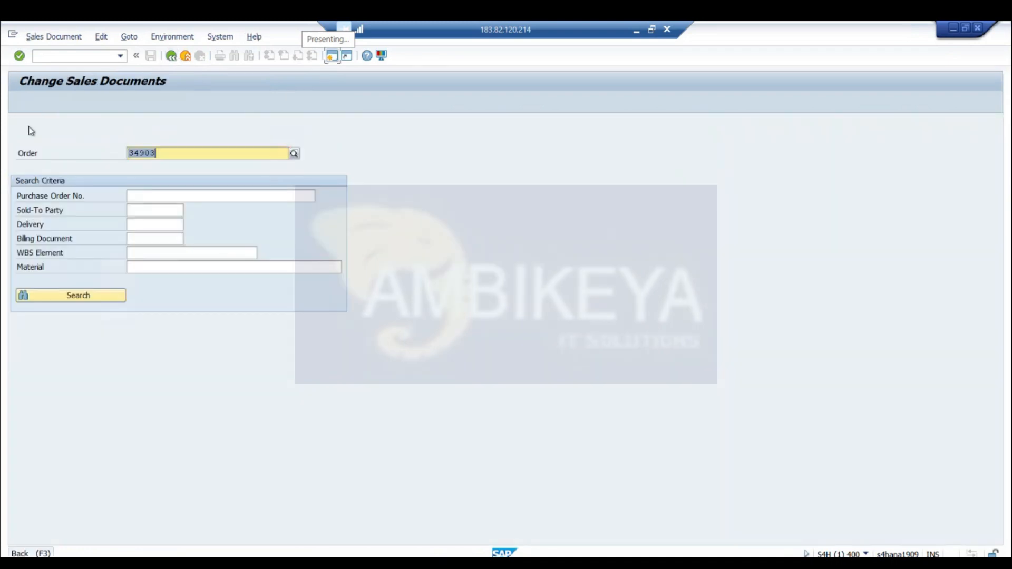
pyautogui.click(55, 36)
pyautogui.click(68, 110)
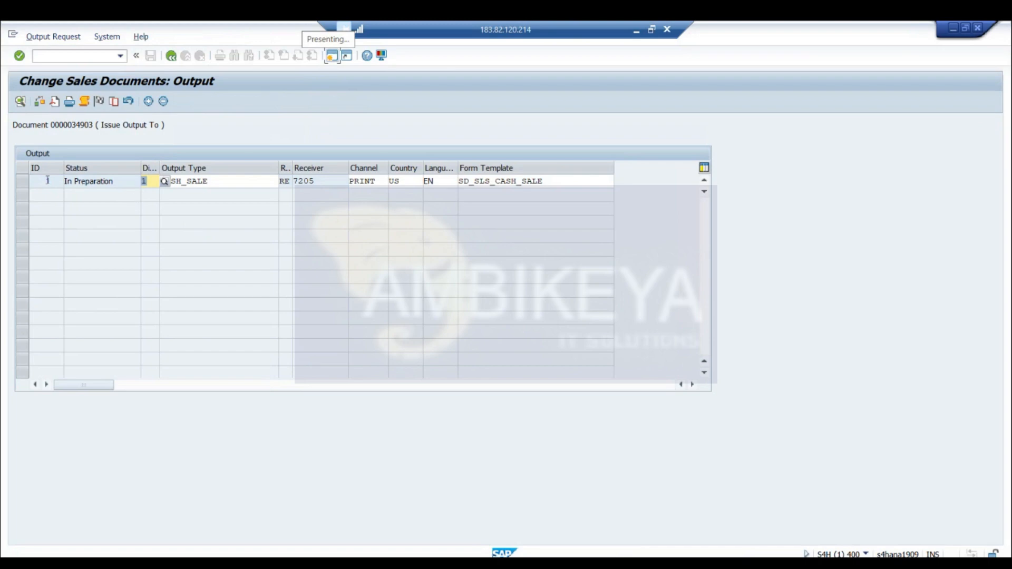
pyautogui.click(21, 182)
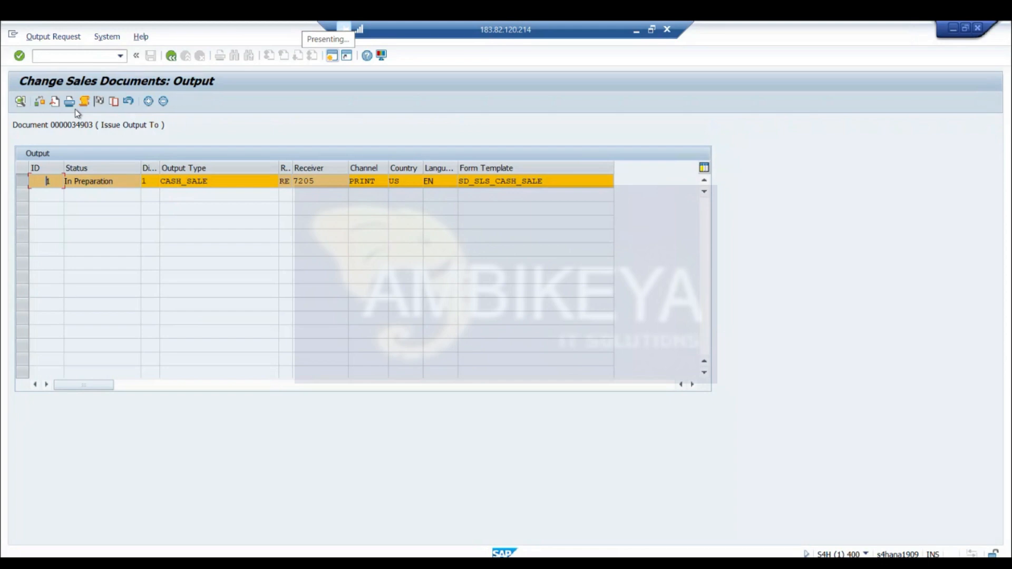
pyautogui.click(55, 101)
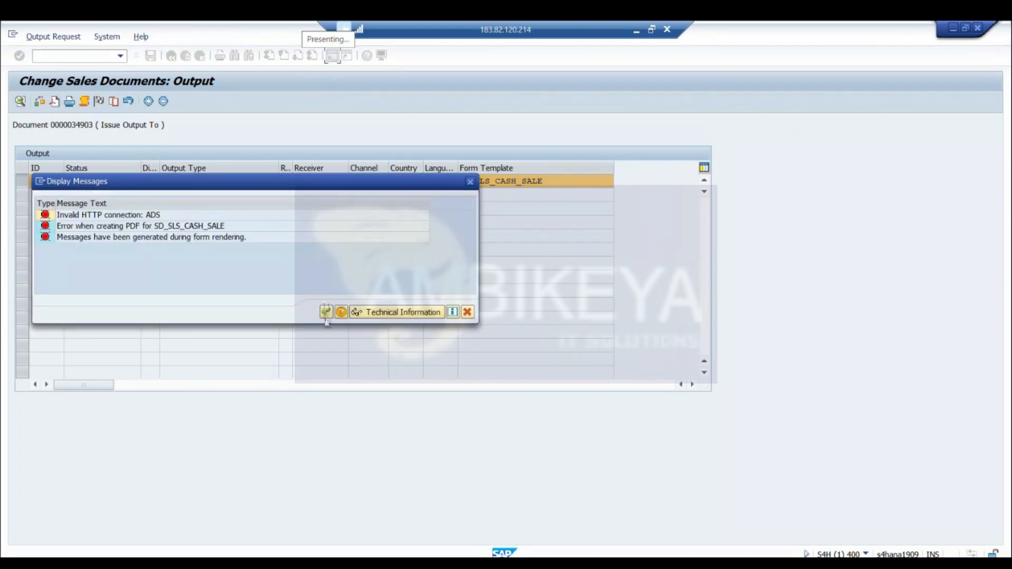
pyautogui.click(470, 182)
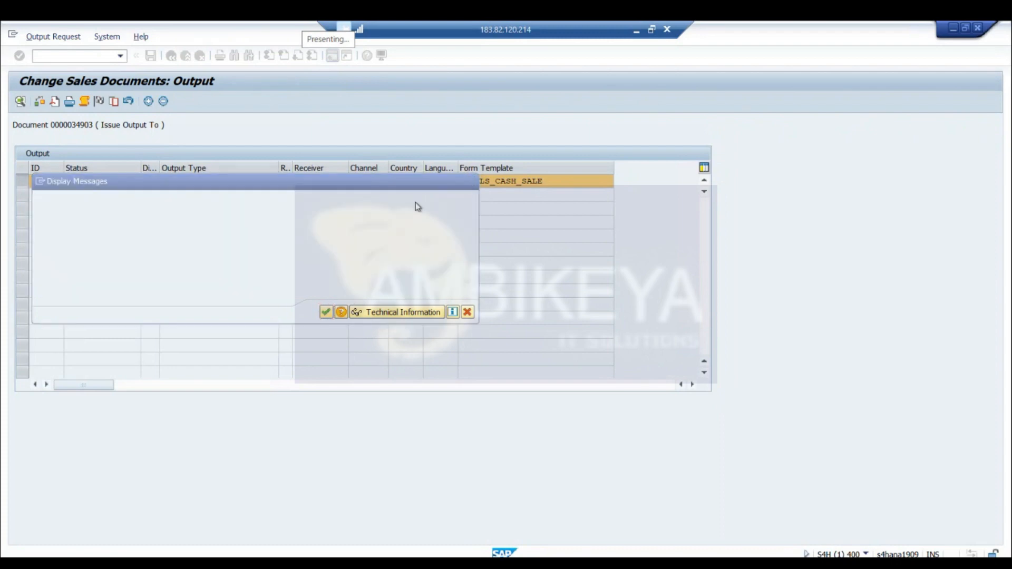
# Try to print the CASH_SALE output, and view the available dispatch times without choosing one
pyautogui.click(71, 105)
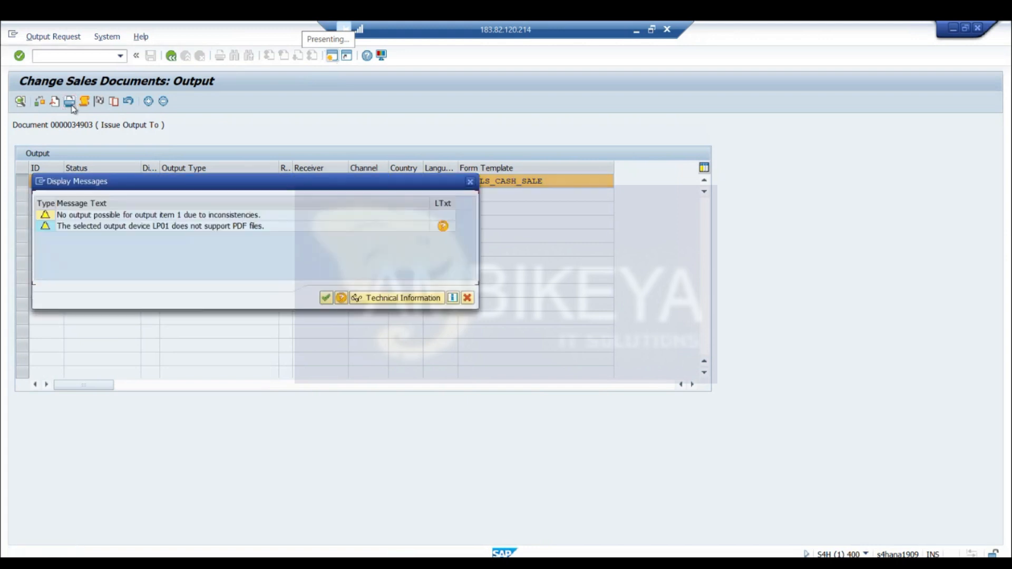
pyautogui.click(325, 298)
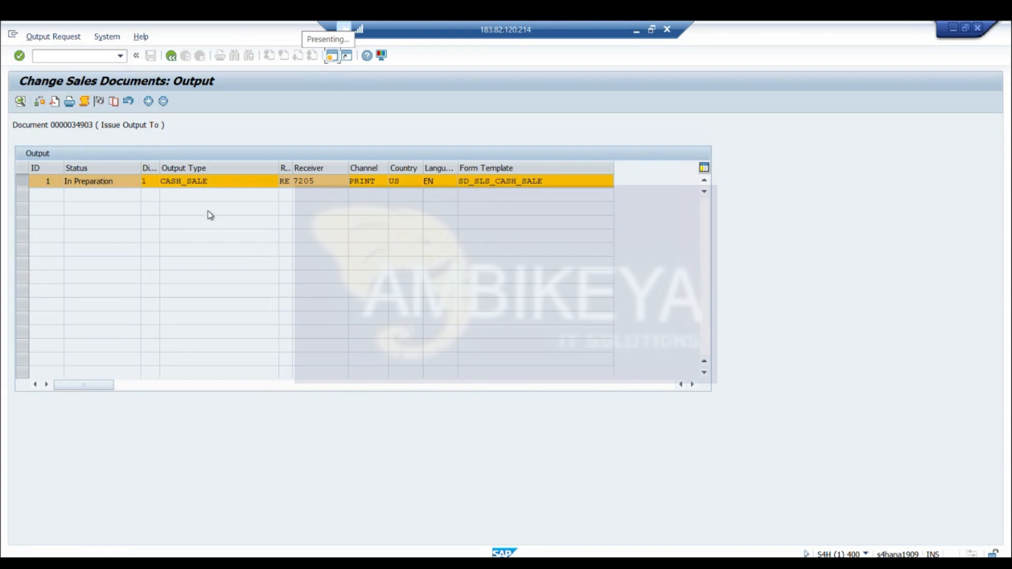
pyautogui.click(150, 182)
pyautogui.click(165, 182)
pyautogui.click(165, 180)
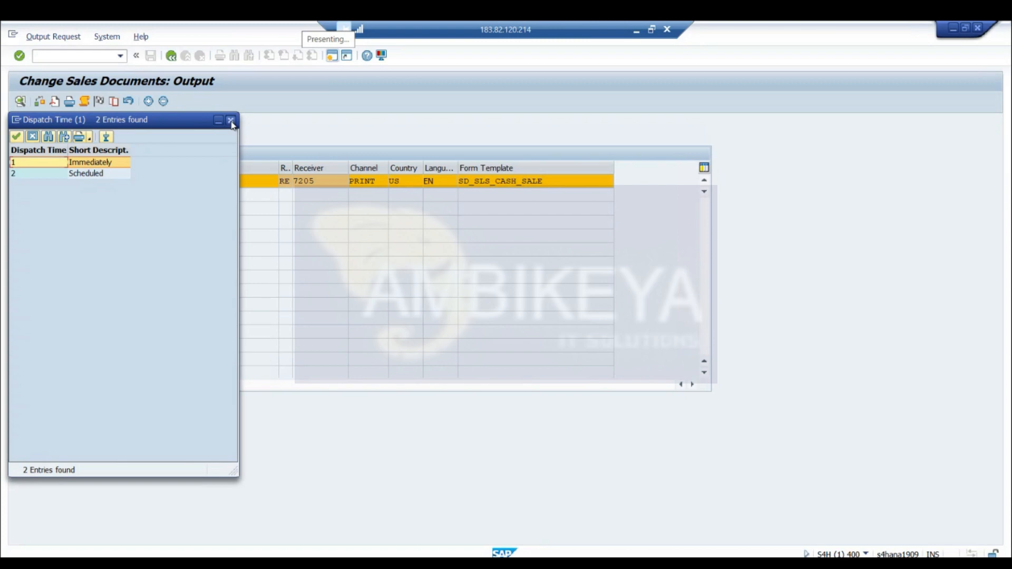
pyautogui.click(230, 120)
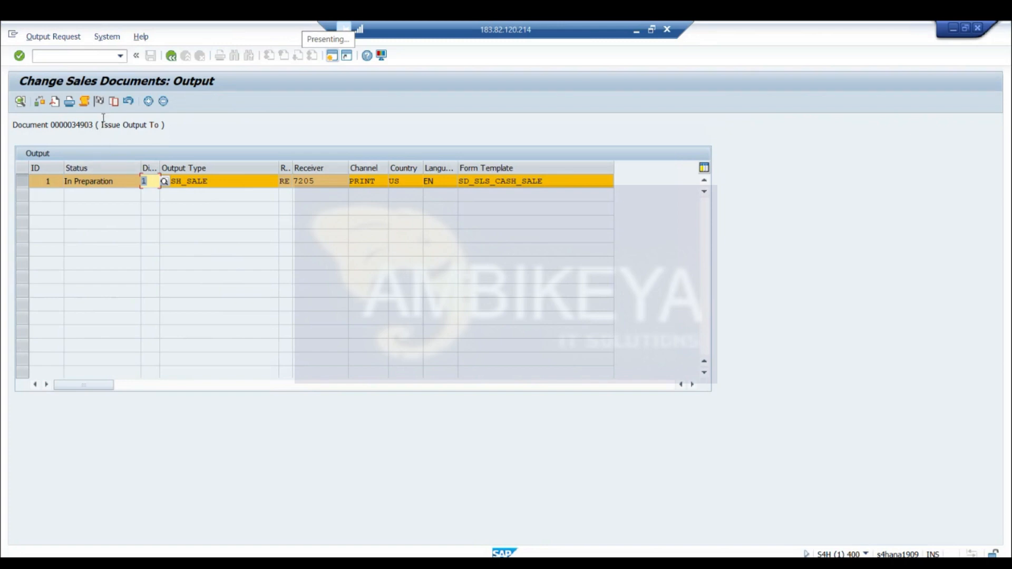
# Leave the output request and discard its changes
pyautogui.click(171, 56)
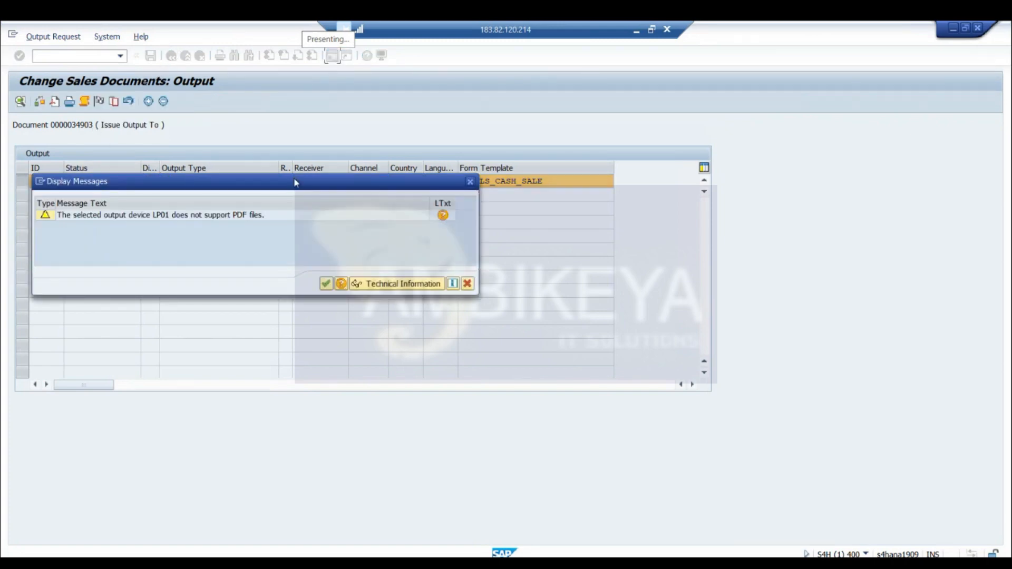
pyautogui.click(327, 284)
pyautogui.click(171, 56)
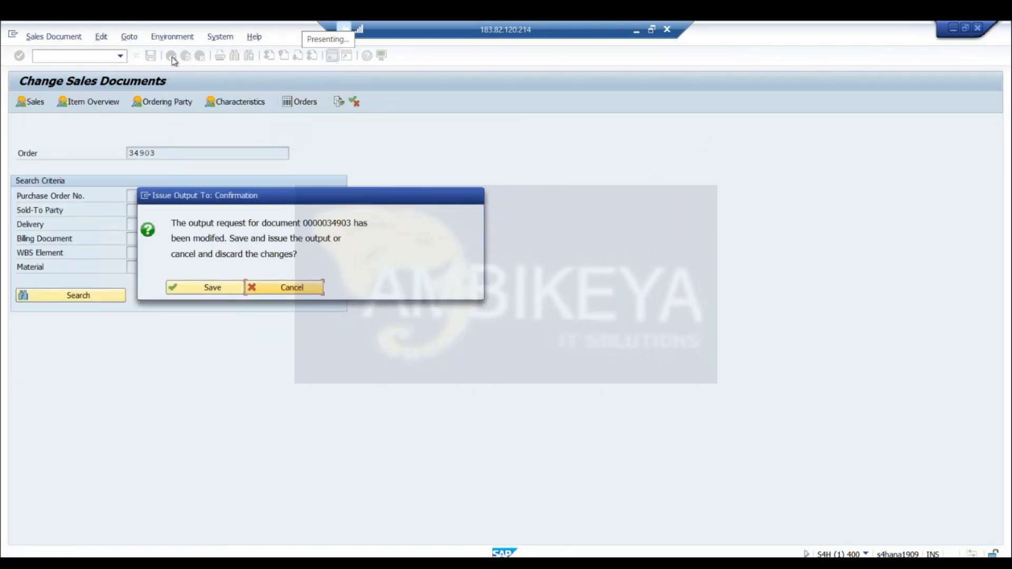
pyautogui.click(275, 291)
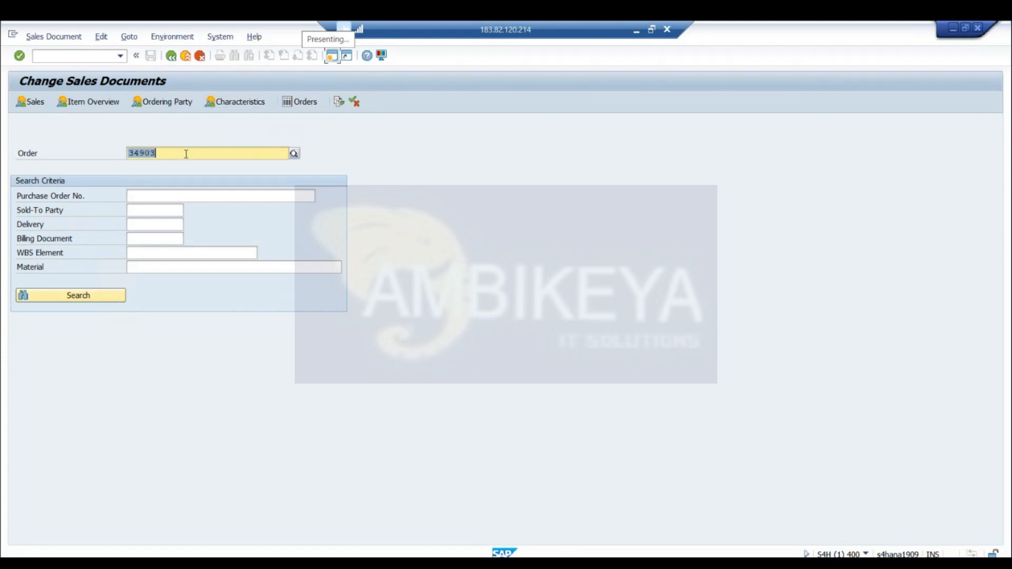
# Open the cash order in change mode, open its document flow, and display the cash sale delivery
pyautogui.press('Return')
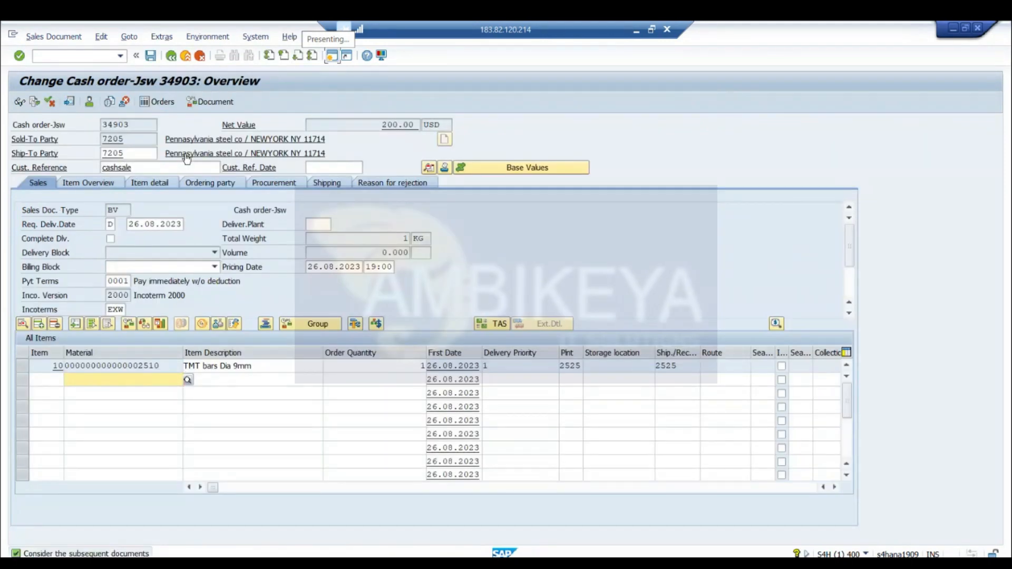
pyautogui.click(138, 125)
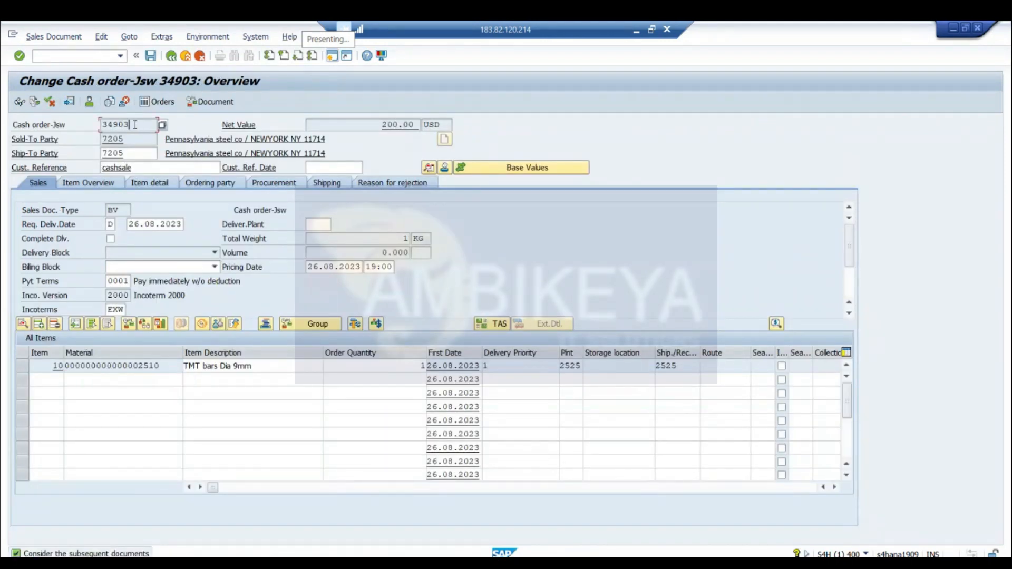
pyautogui.click(34, 101)
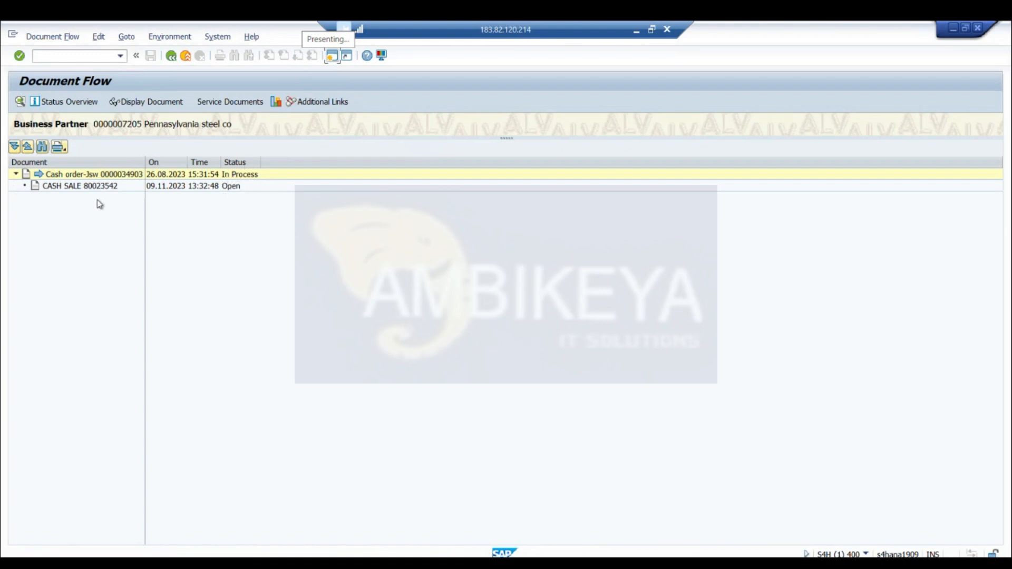
pyautogui.click(82, 188)
pyautogui.click(143, 102)
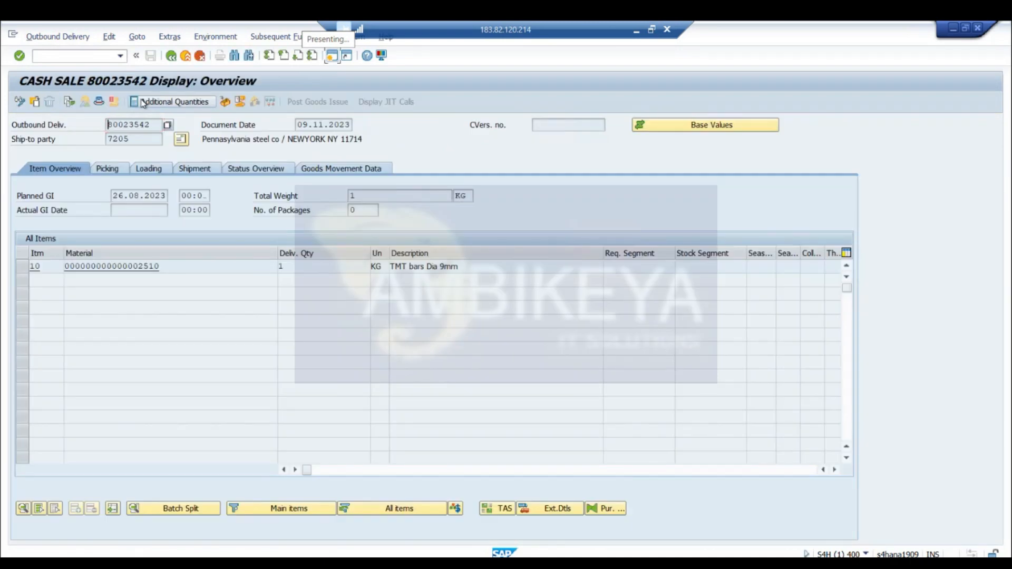